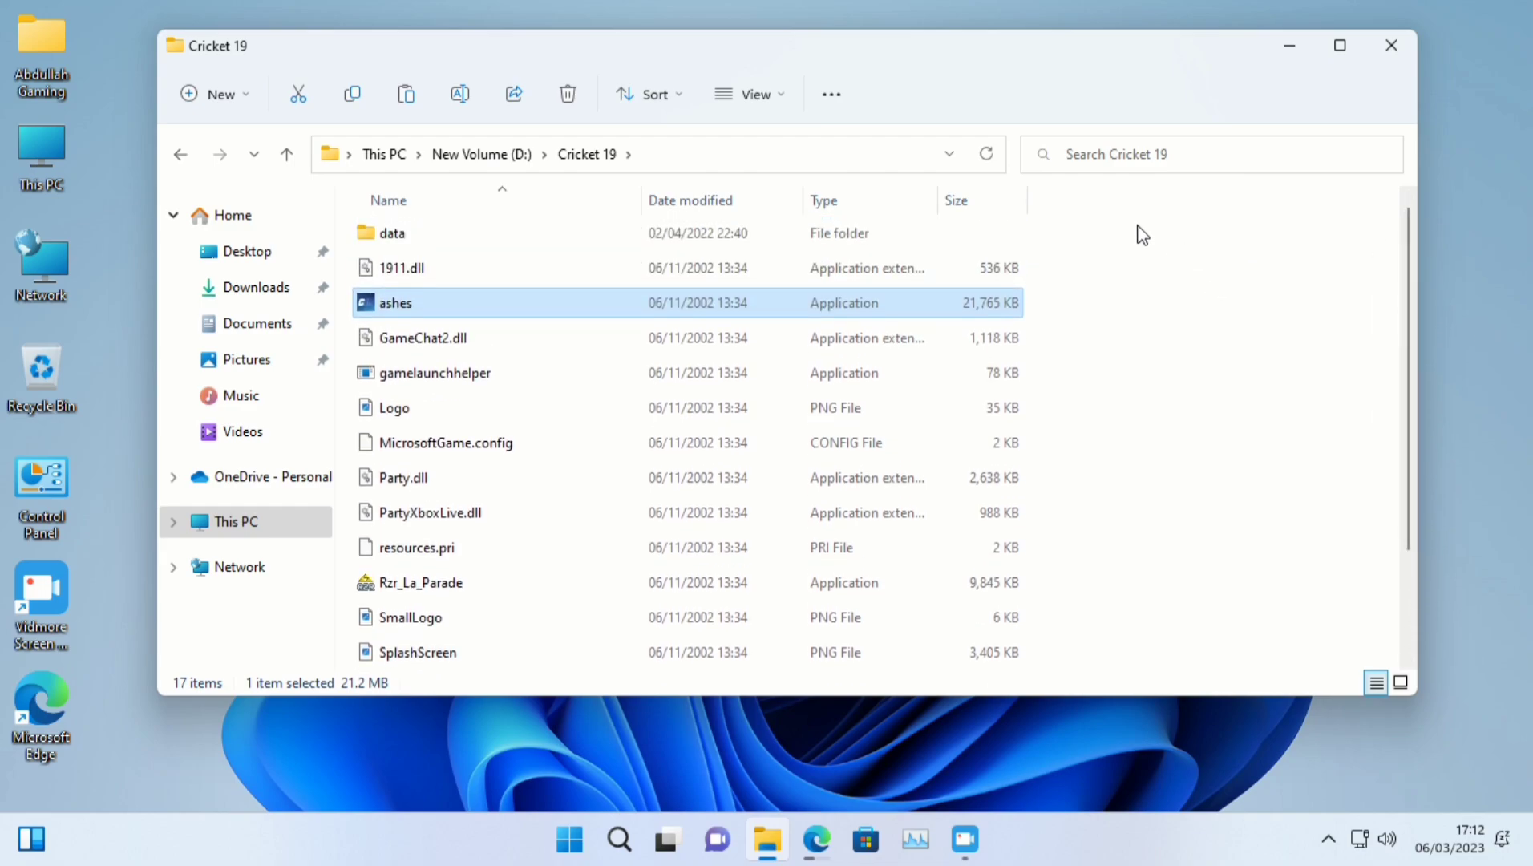
drag(1140, 231, 681, 587)
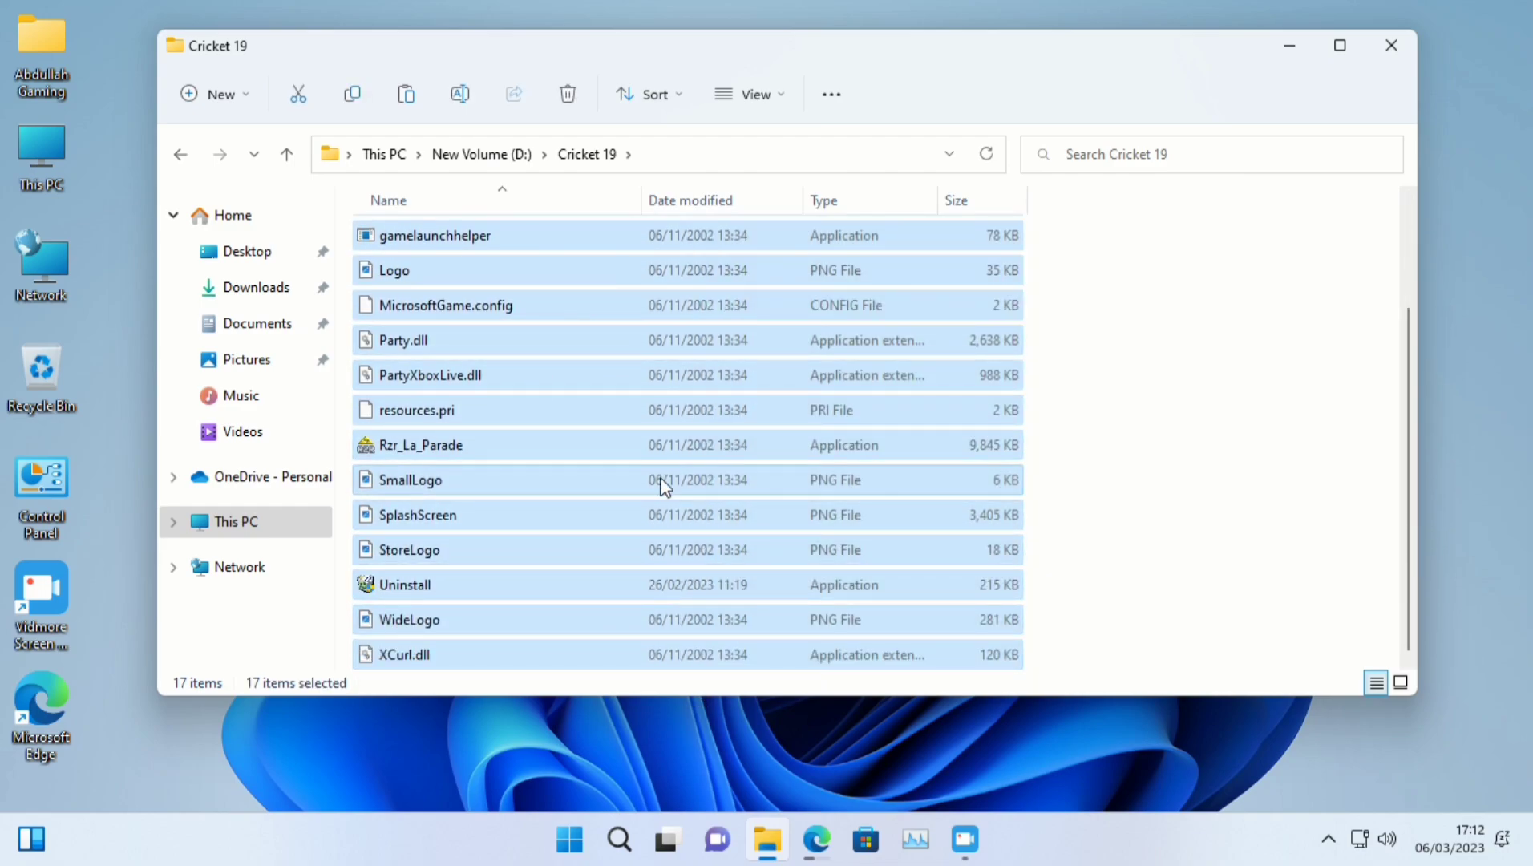
click(510, 443)
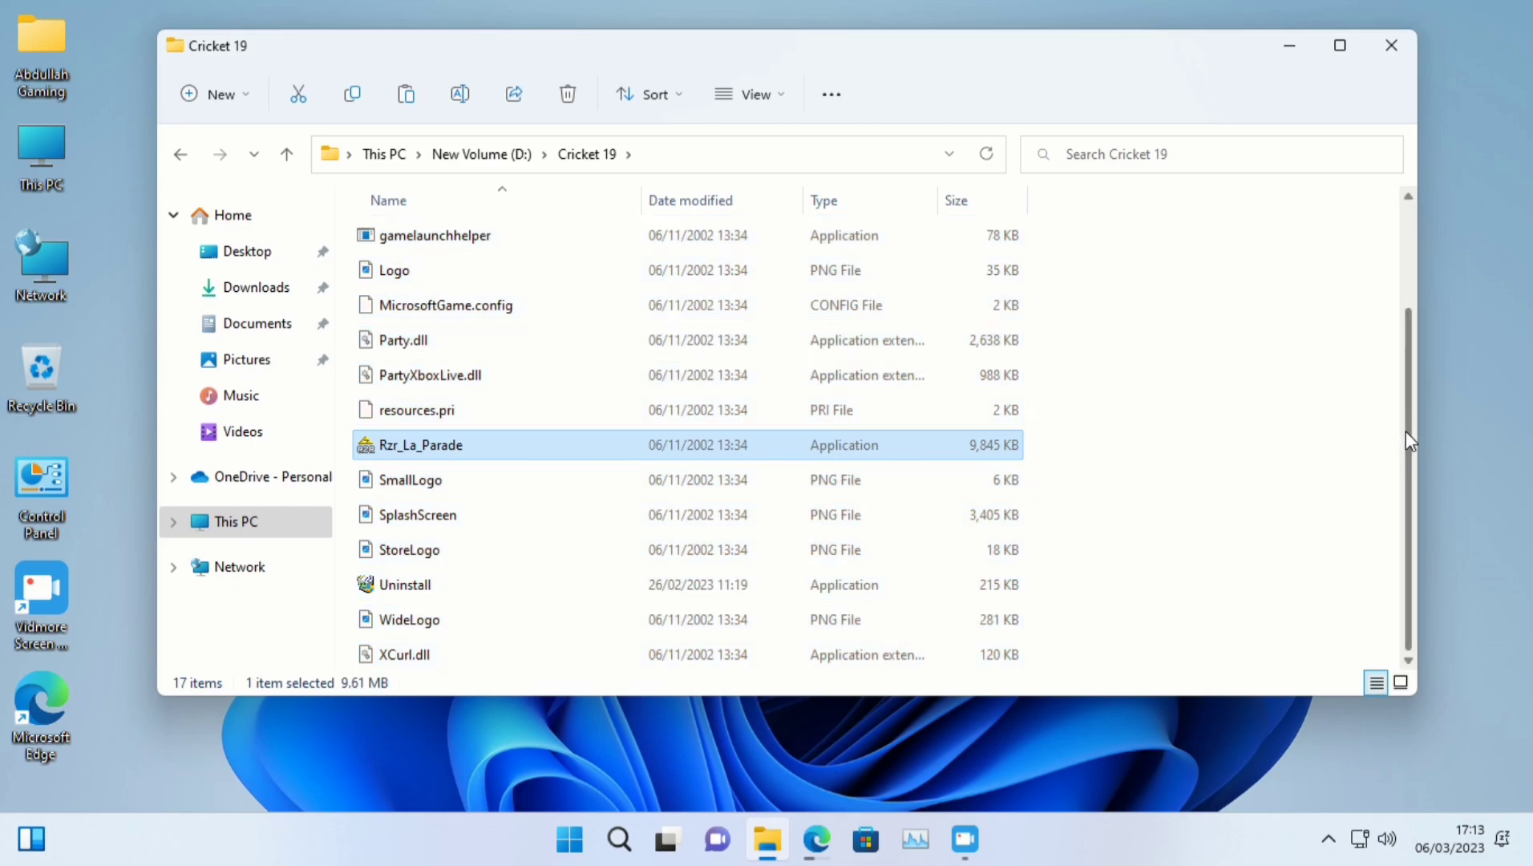
scroll(1407, 430, up, 2)
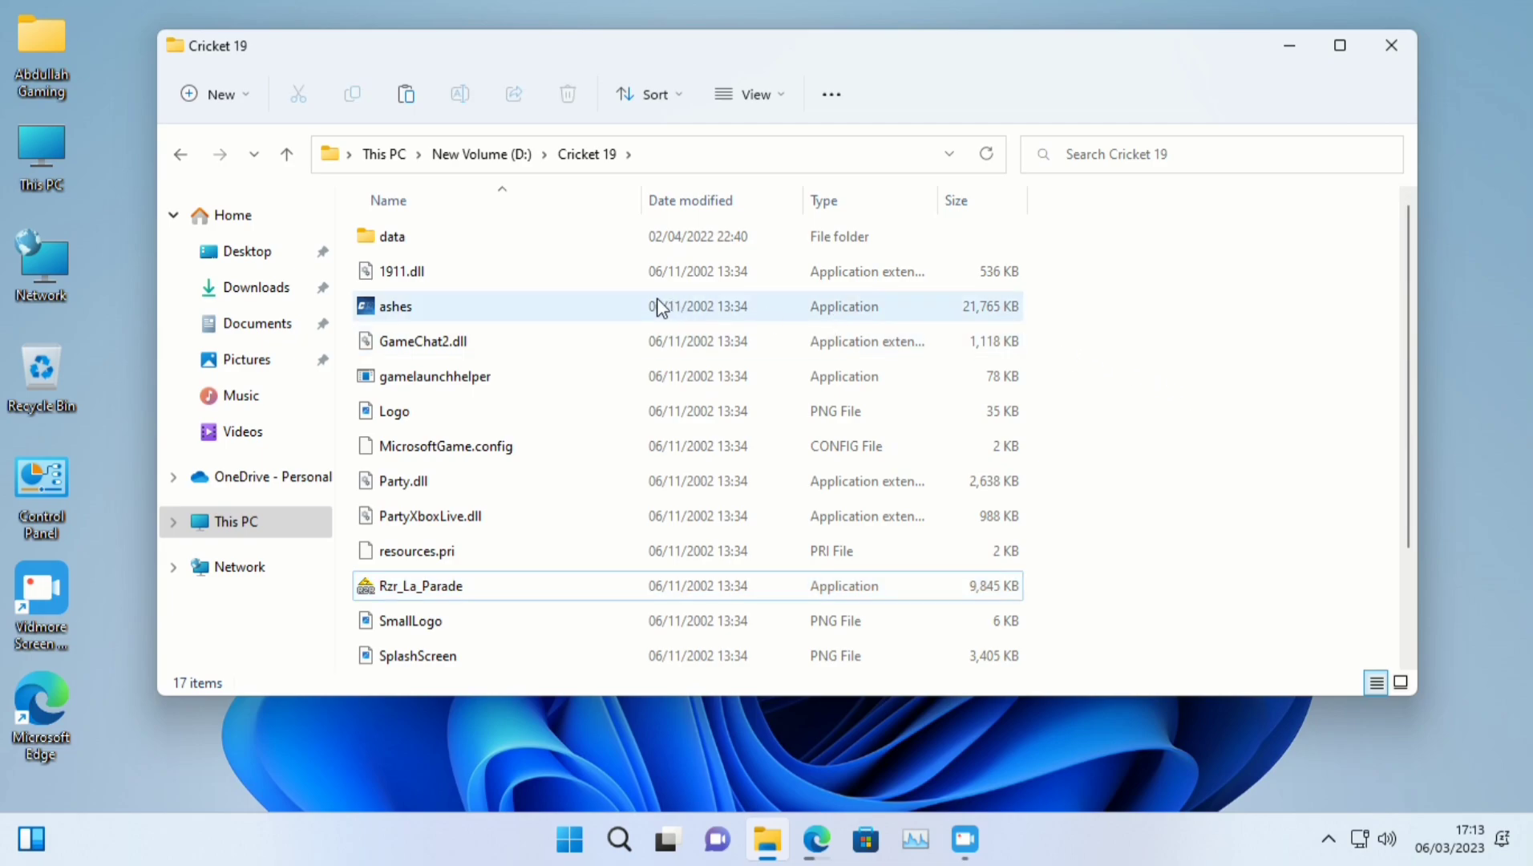
click(594, 272)
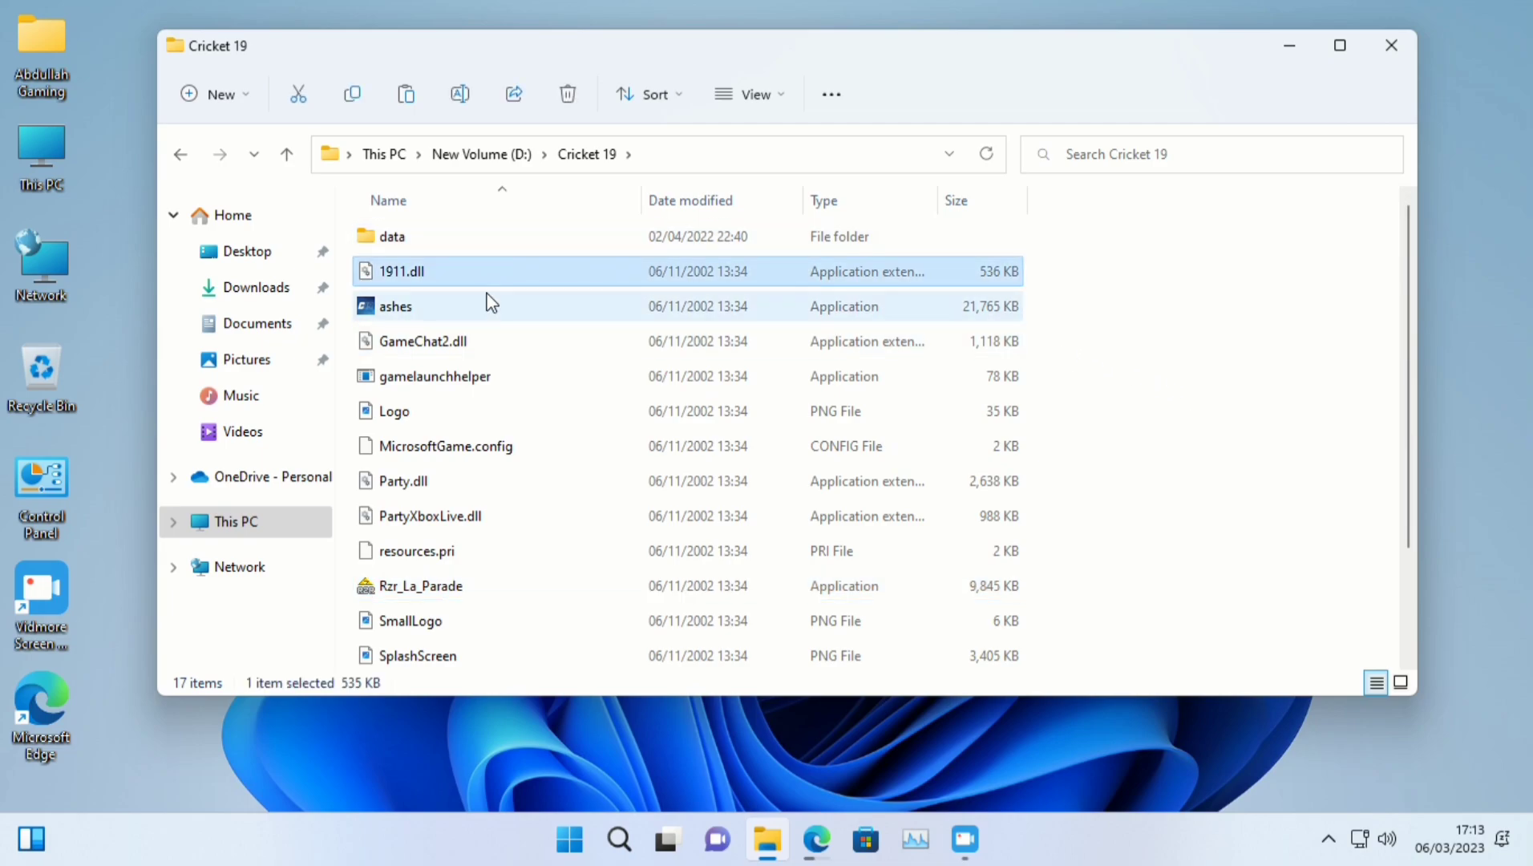
Try to launch the ashes application from the Cricket 19 folder and close the dialog it raises.
click(514, 308)
double_click(618, 312)
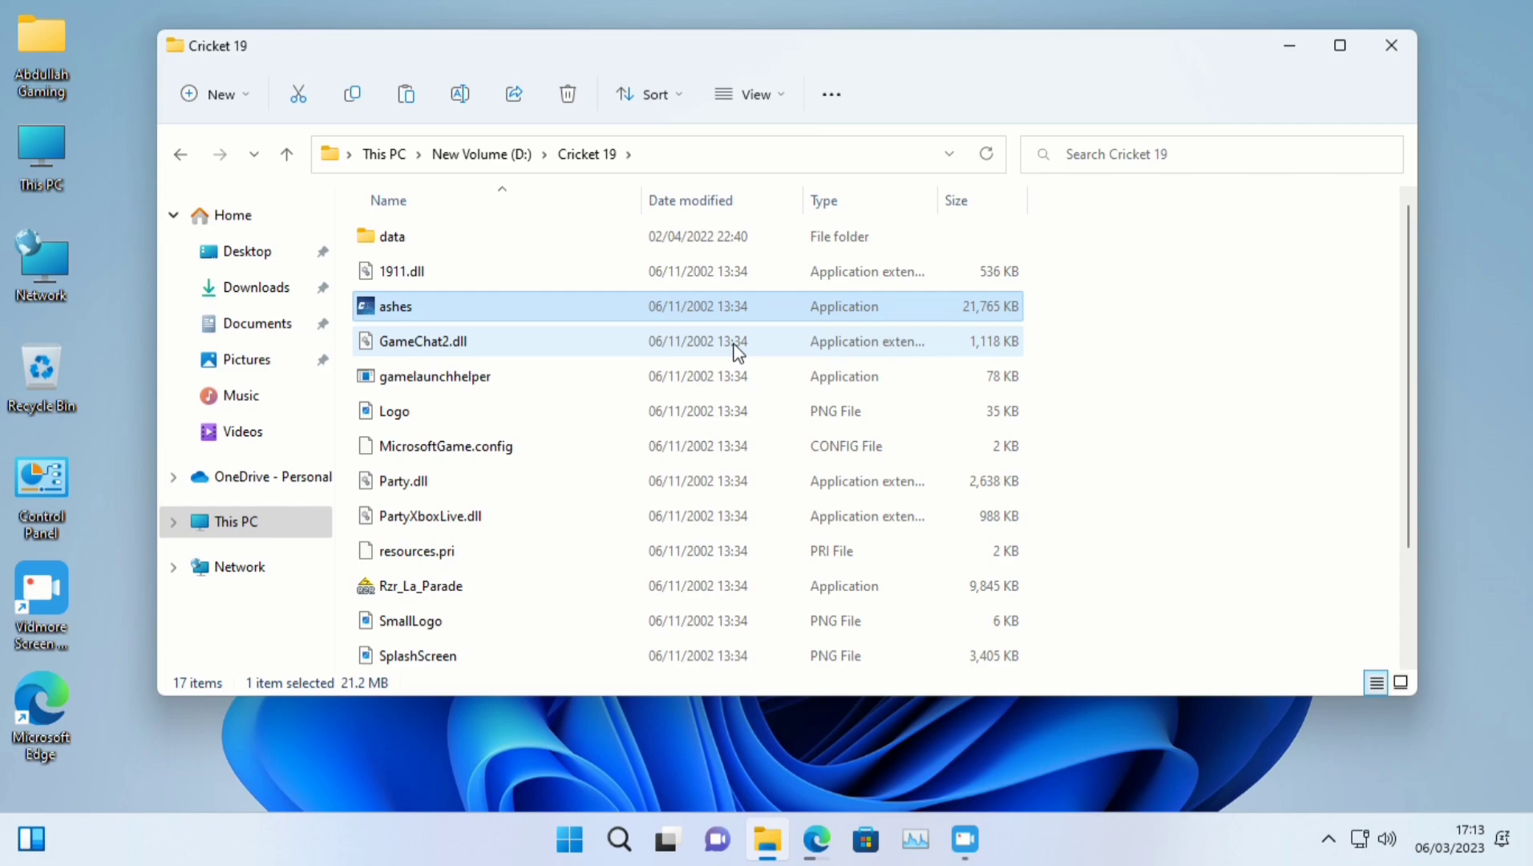
right_click(1097, 318)
mouse_move(1155, 425)
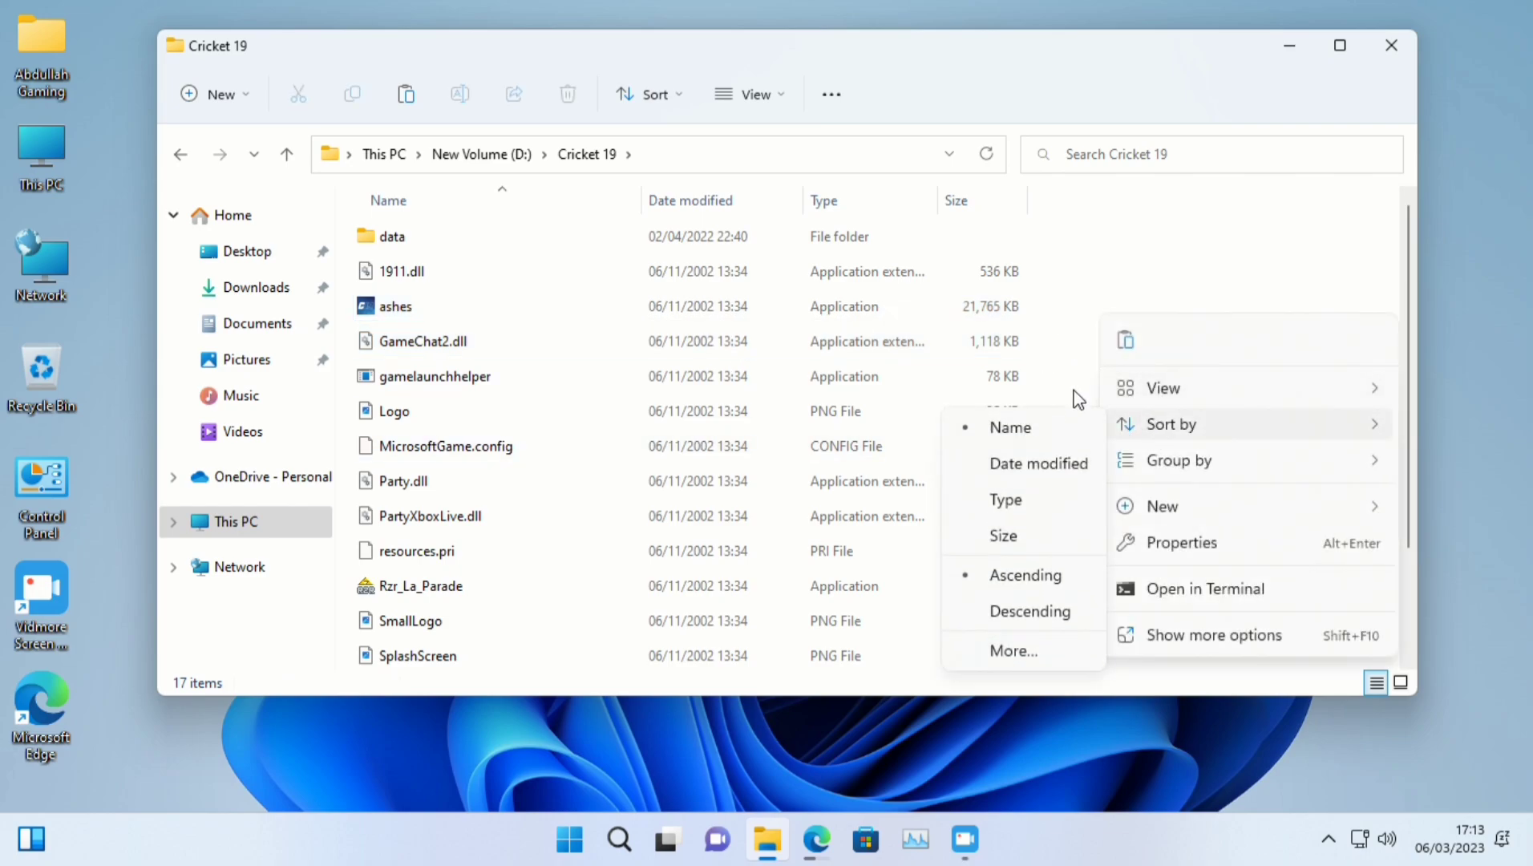
click(1164, 210)
click(465, 311)
right_click(465, 311)
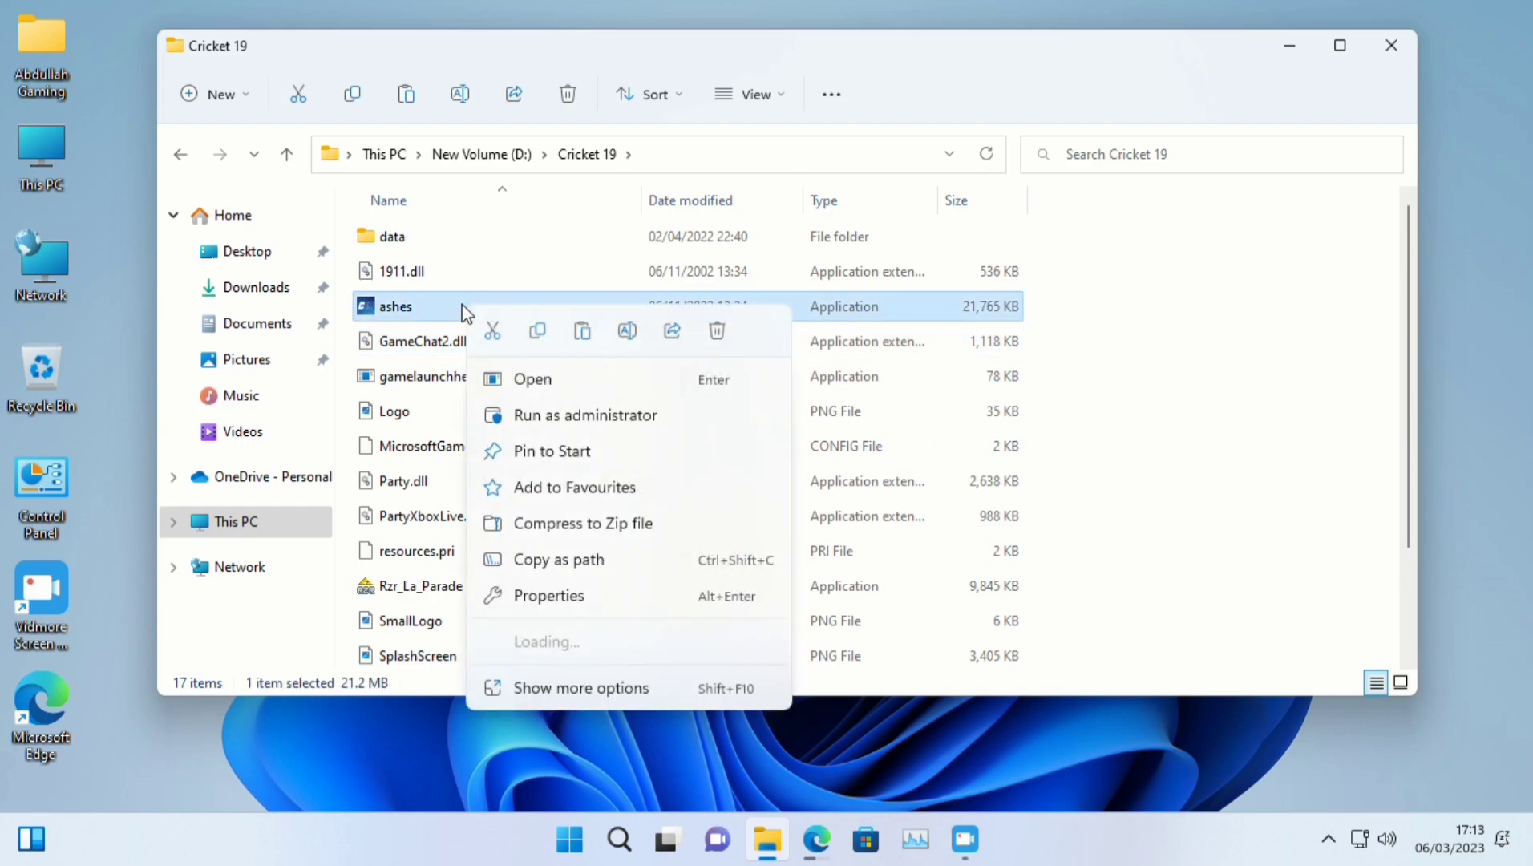
click(549, 394)
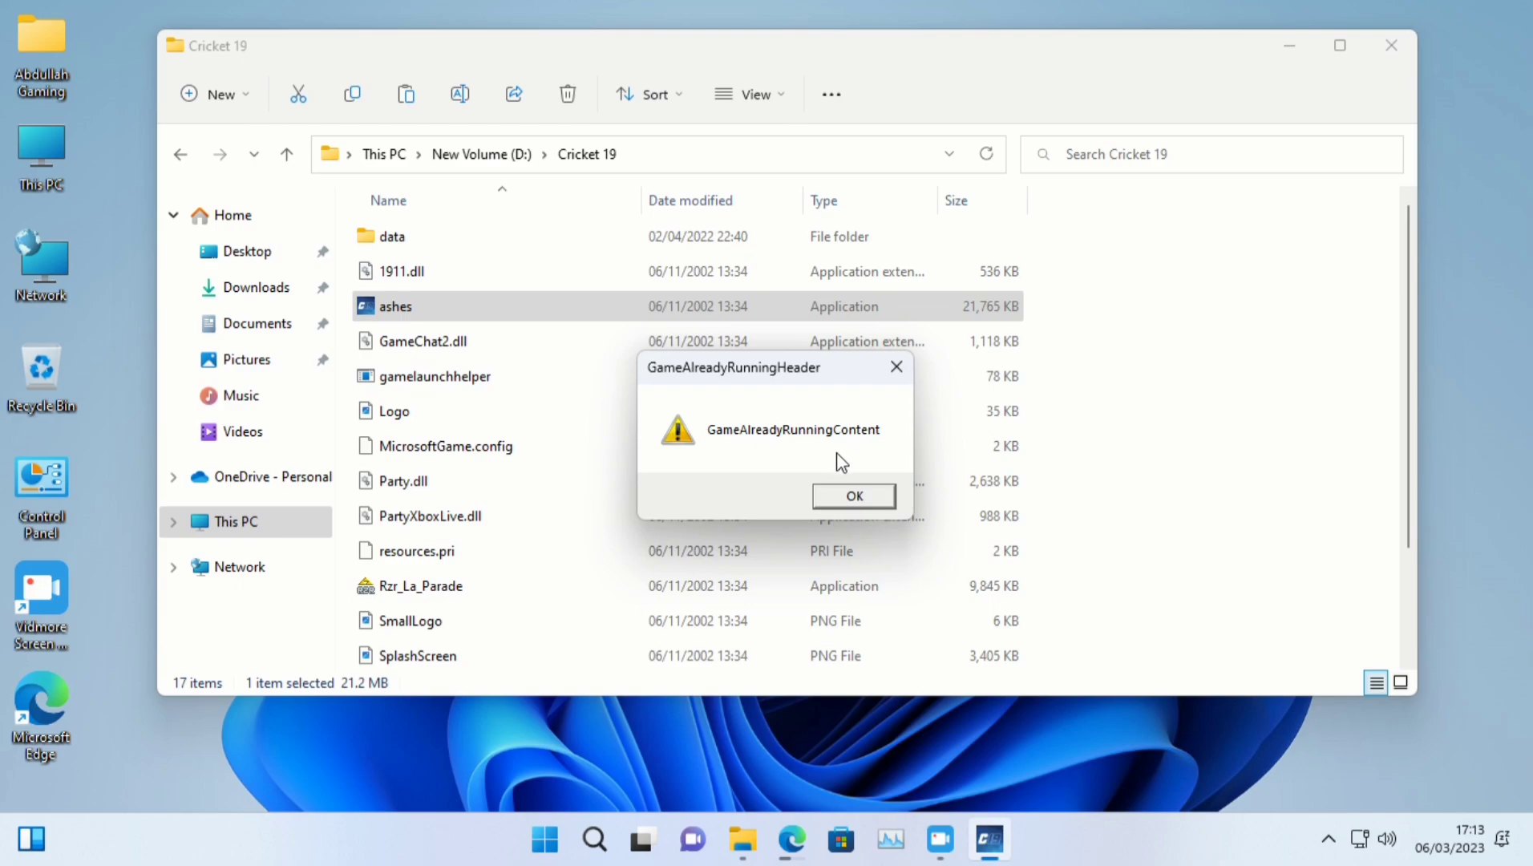
click(867, 498)
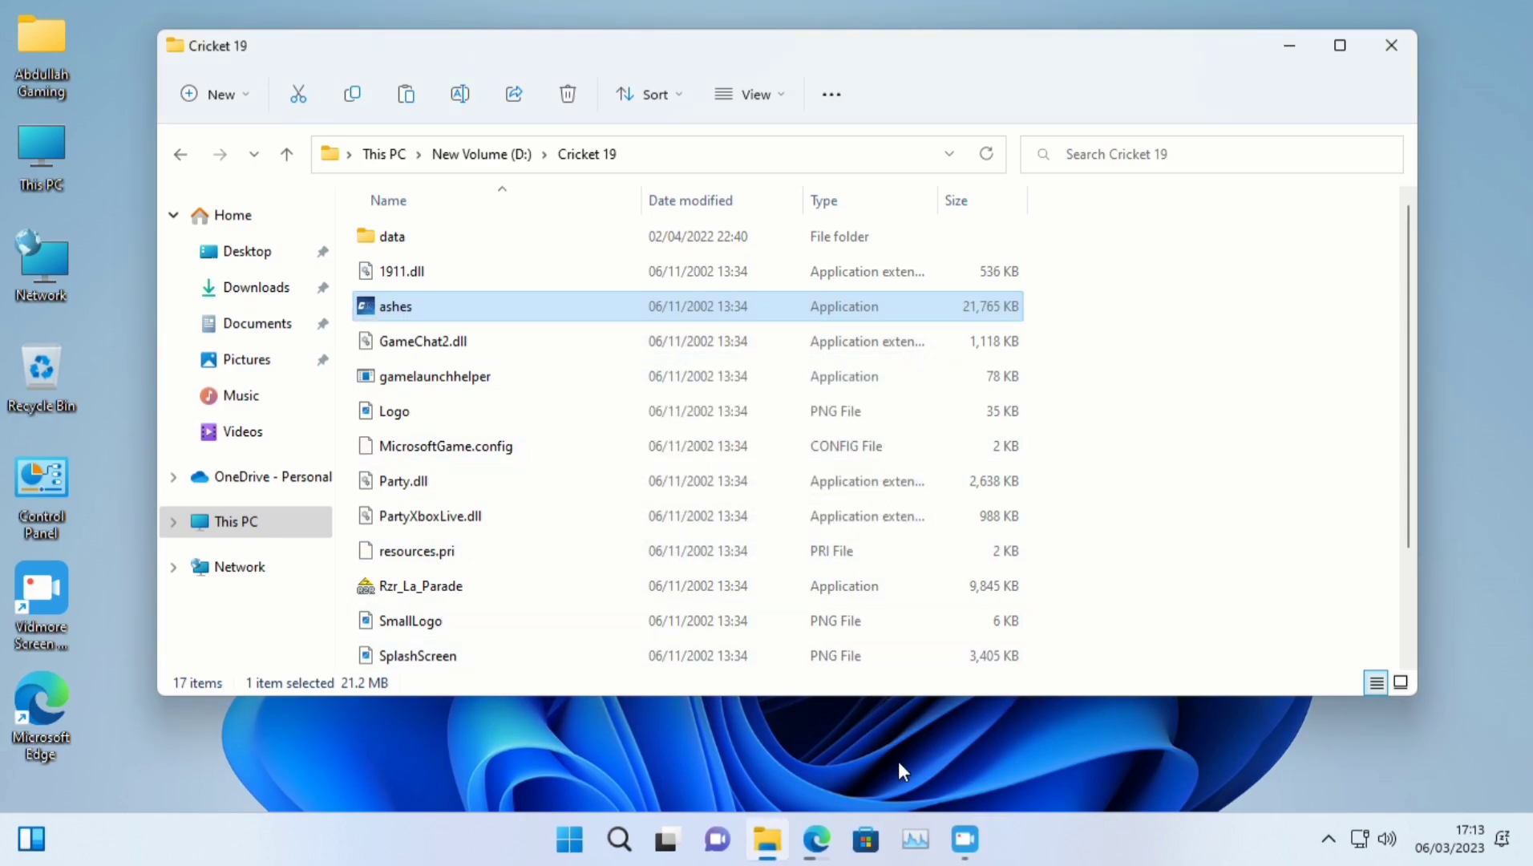
Check the running processes in Task Manager for the game, then close it.
click(915, 839)
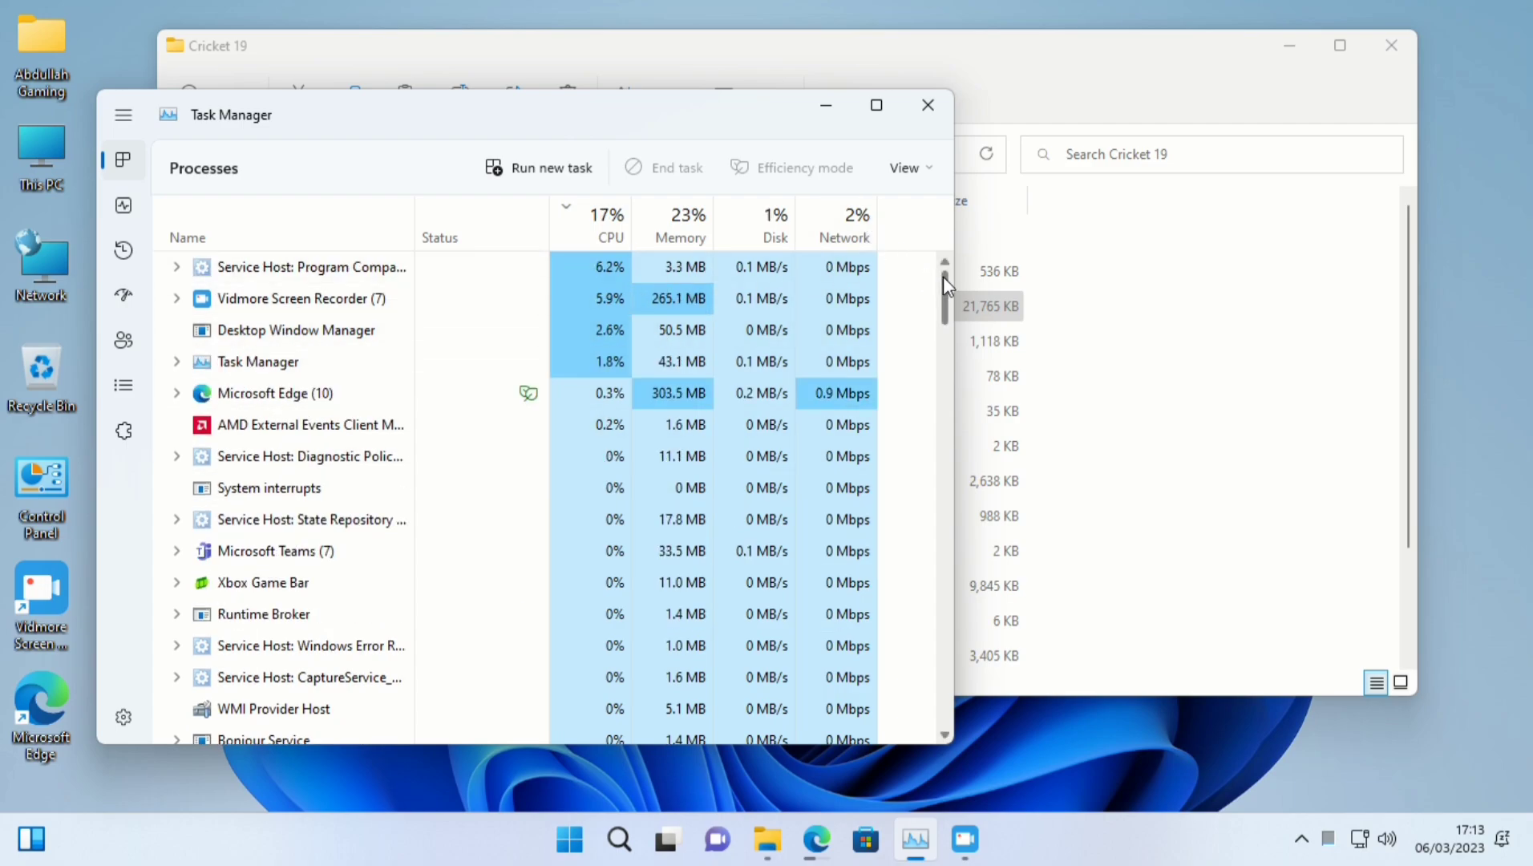
drag(946, 278, 951, 222)
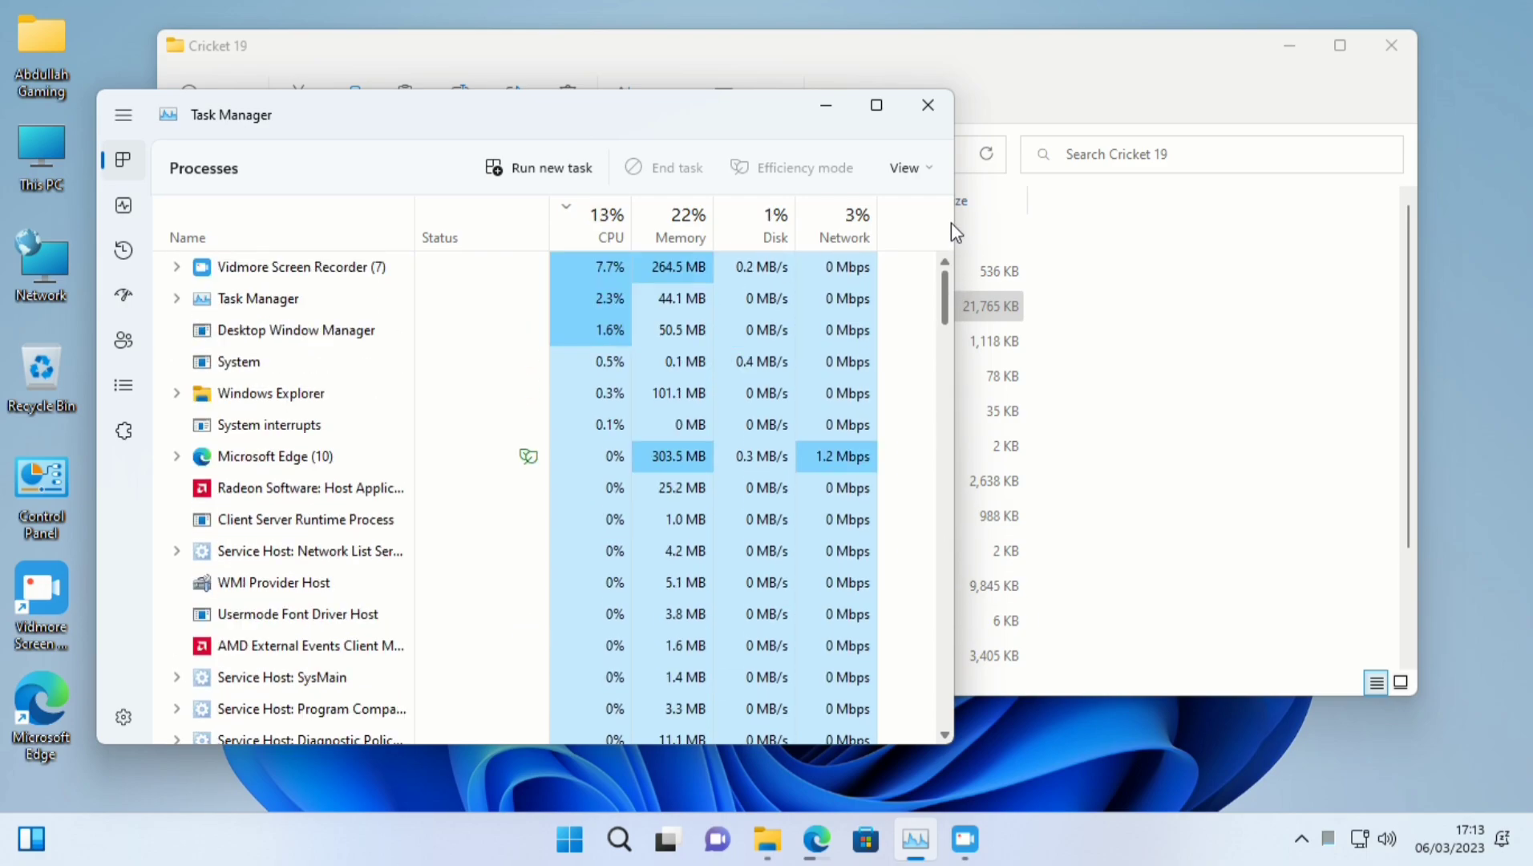
click(932, 110)
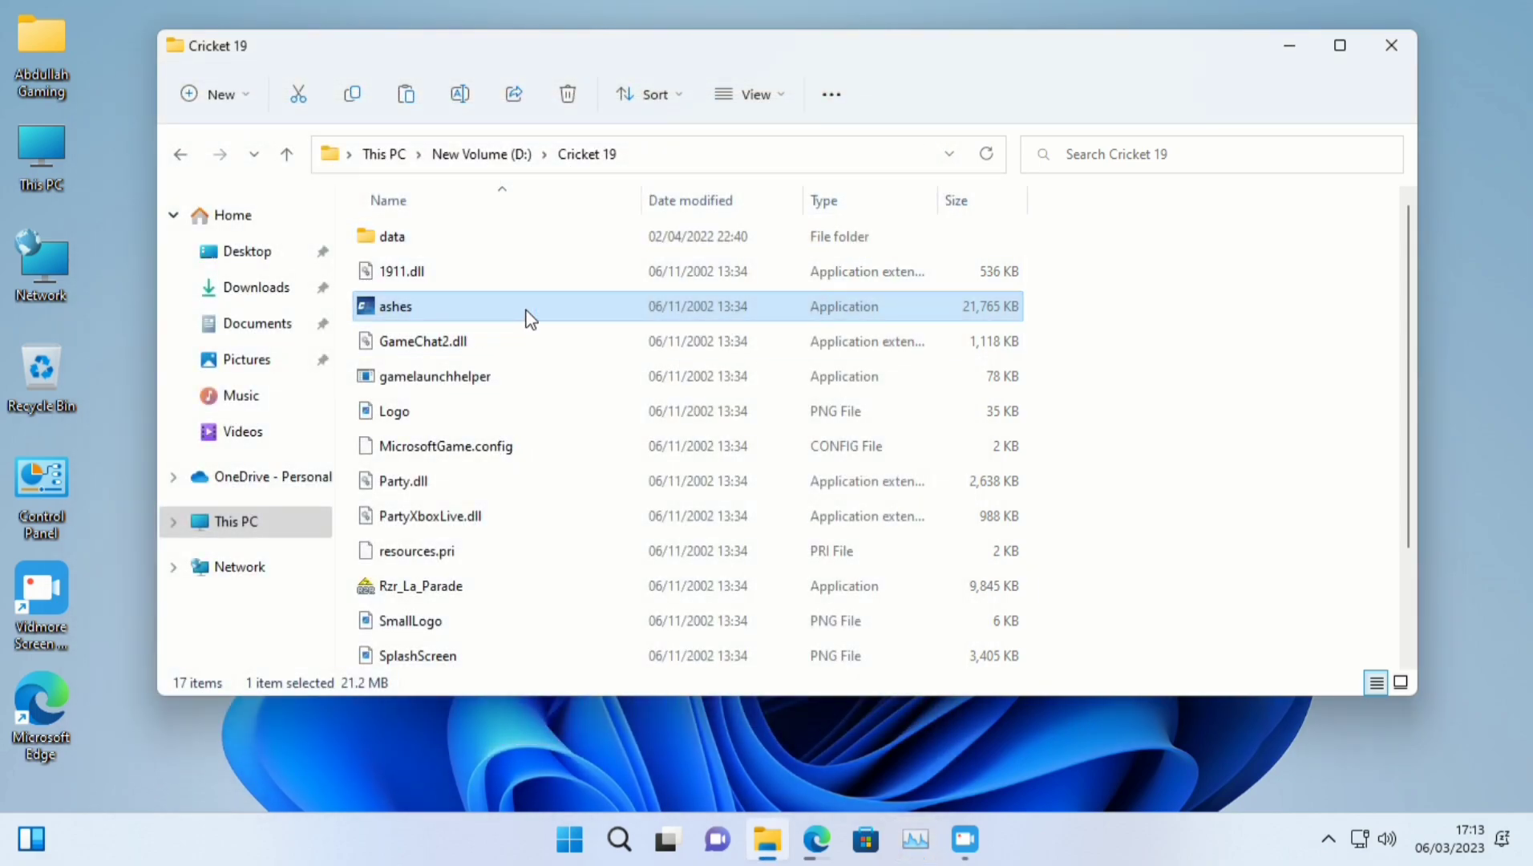
click(1116, 242)
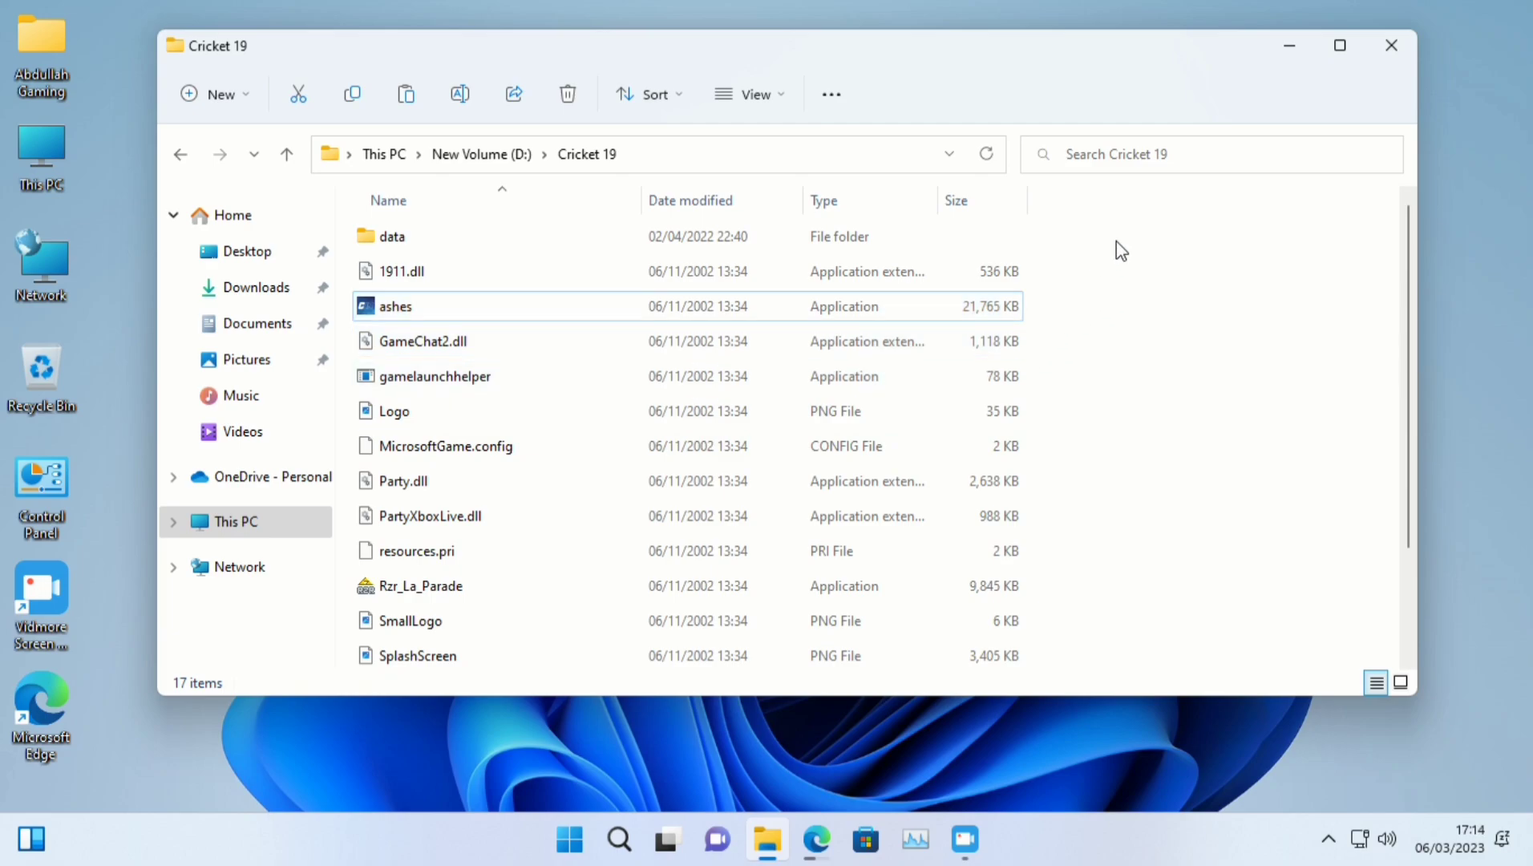
right_click(1116, 243)
mouse_move(1175, 349)
click(1089, 348)
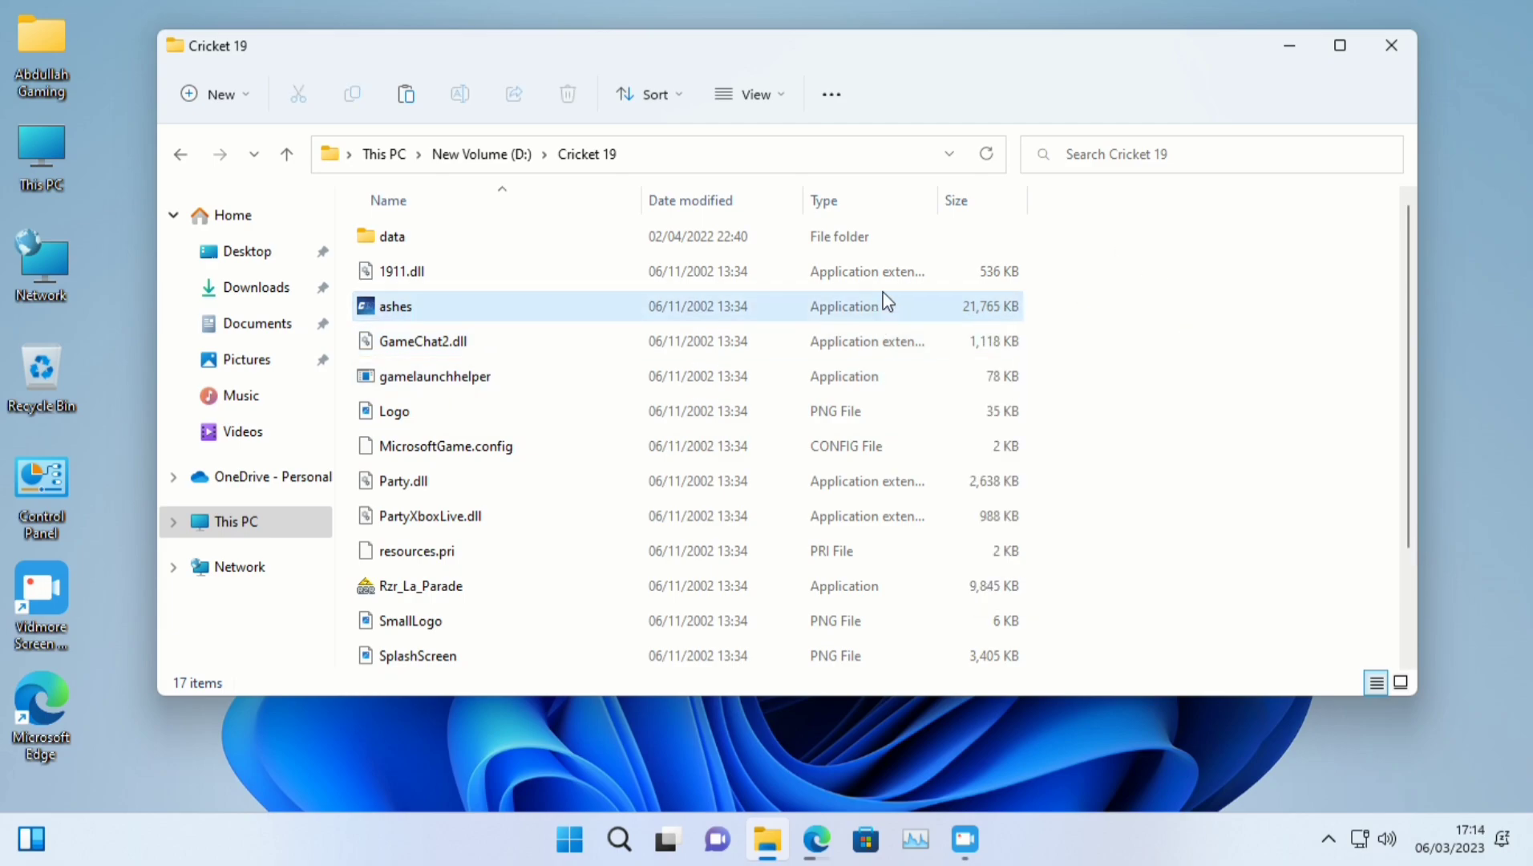
right_click(1142, 279)
click(1125, 267)
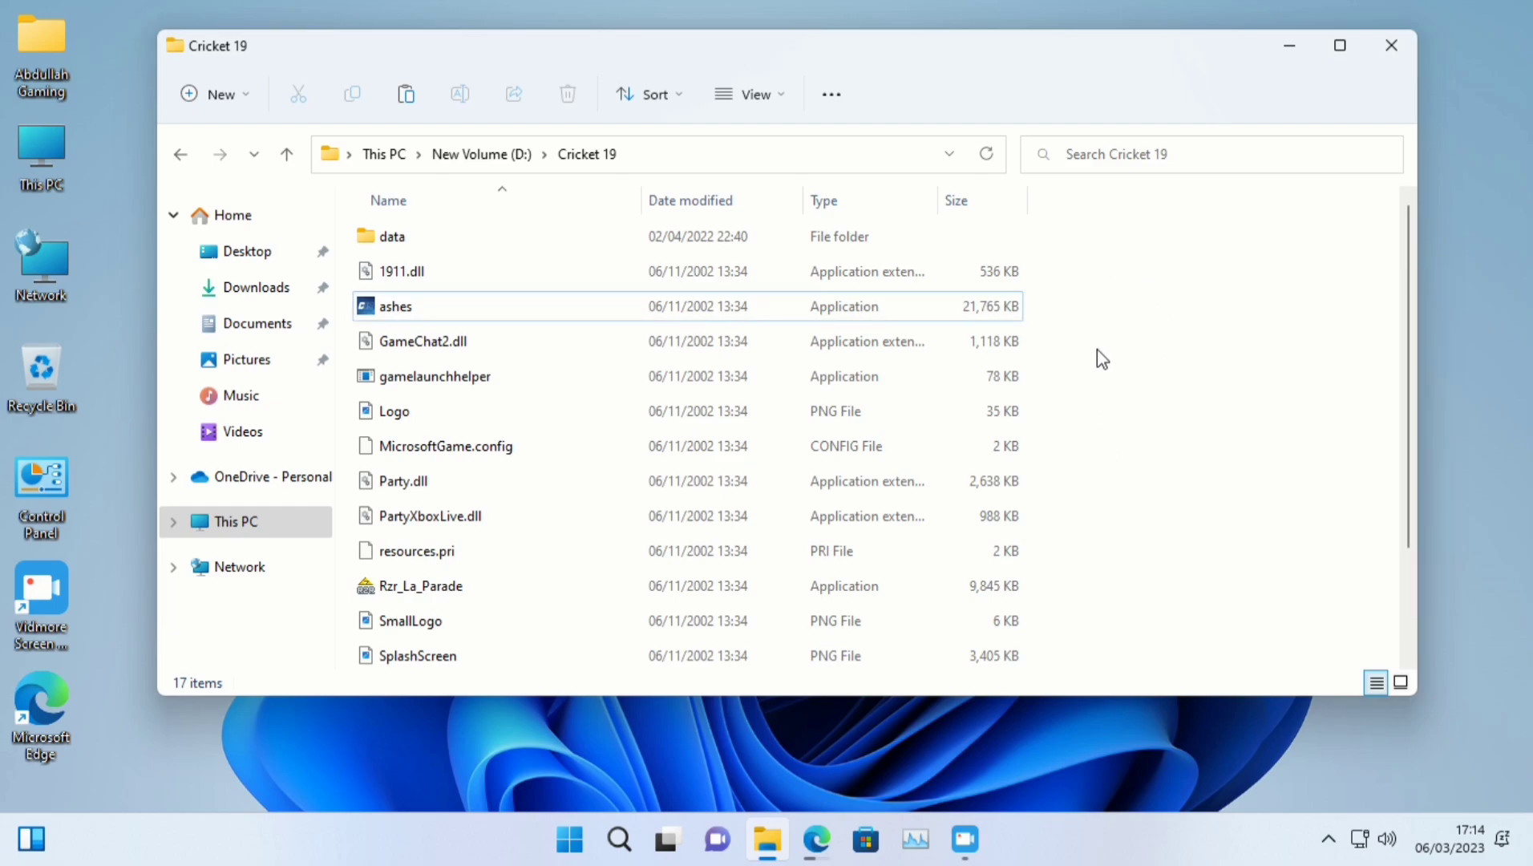
Go to the "Cricket 19 all errors fix" folder inside download > New folder on drive D.
click(288, 156)
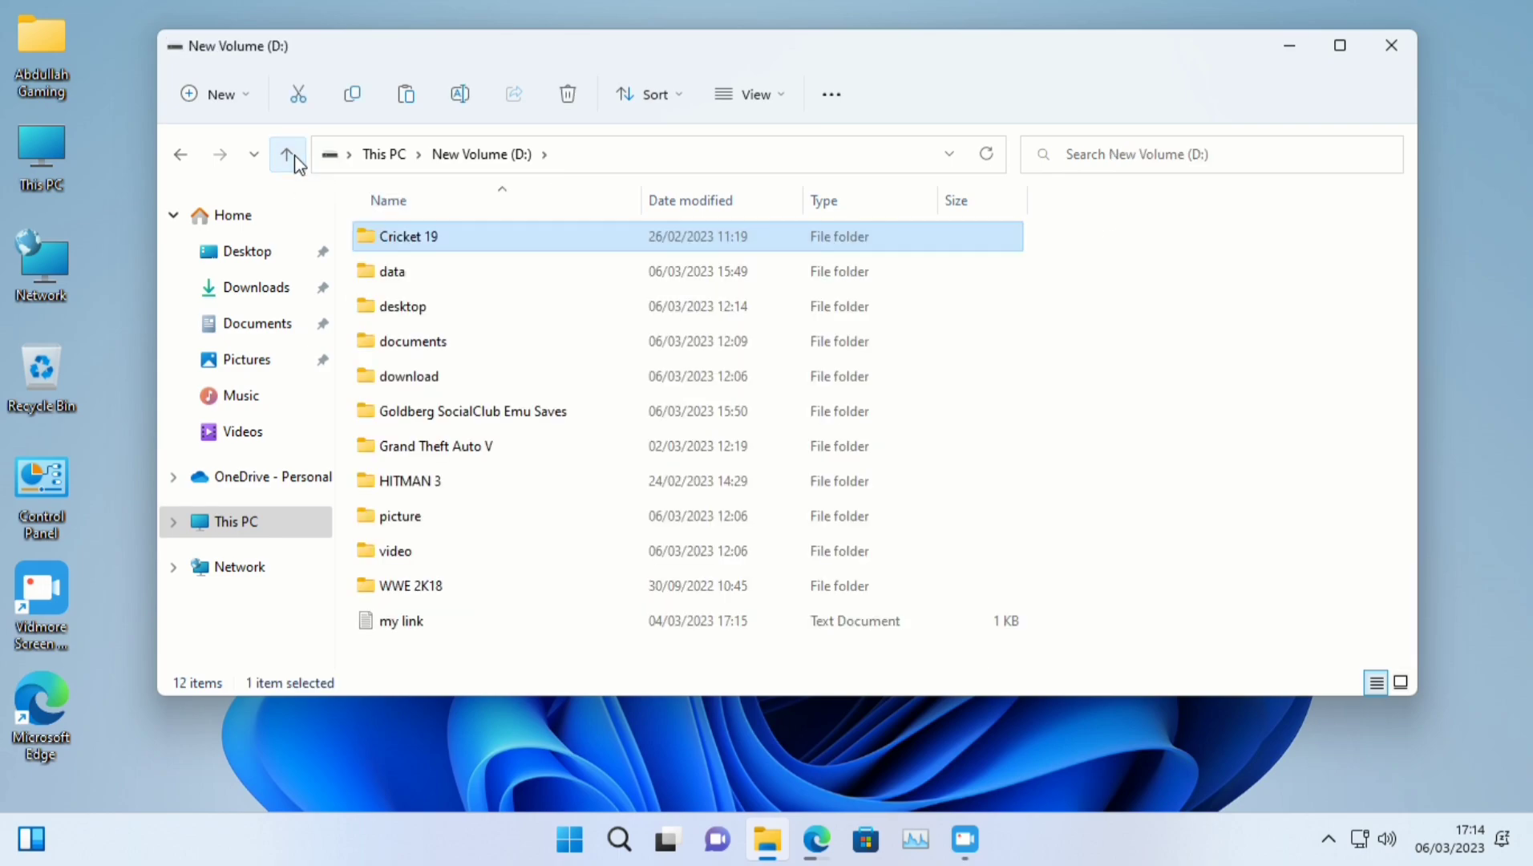
click(291, 155)
double_click(796, 431)
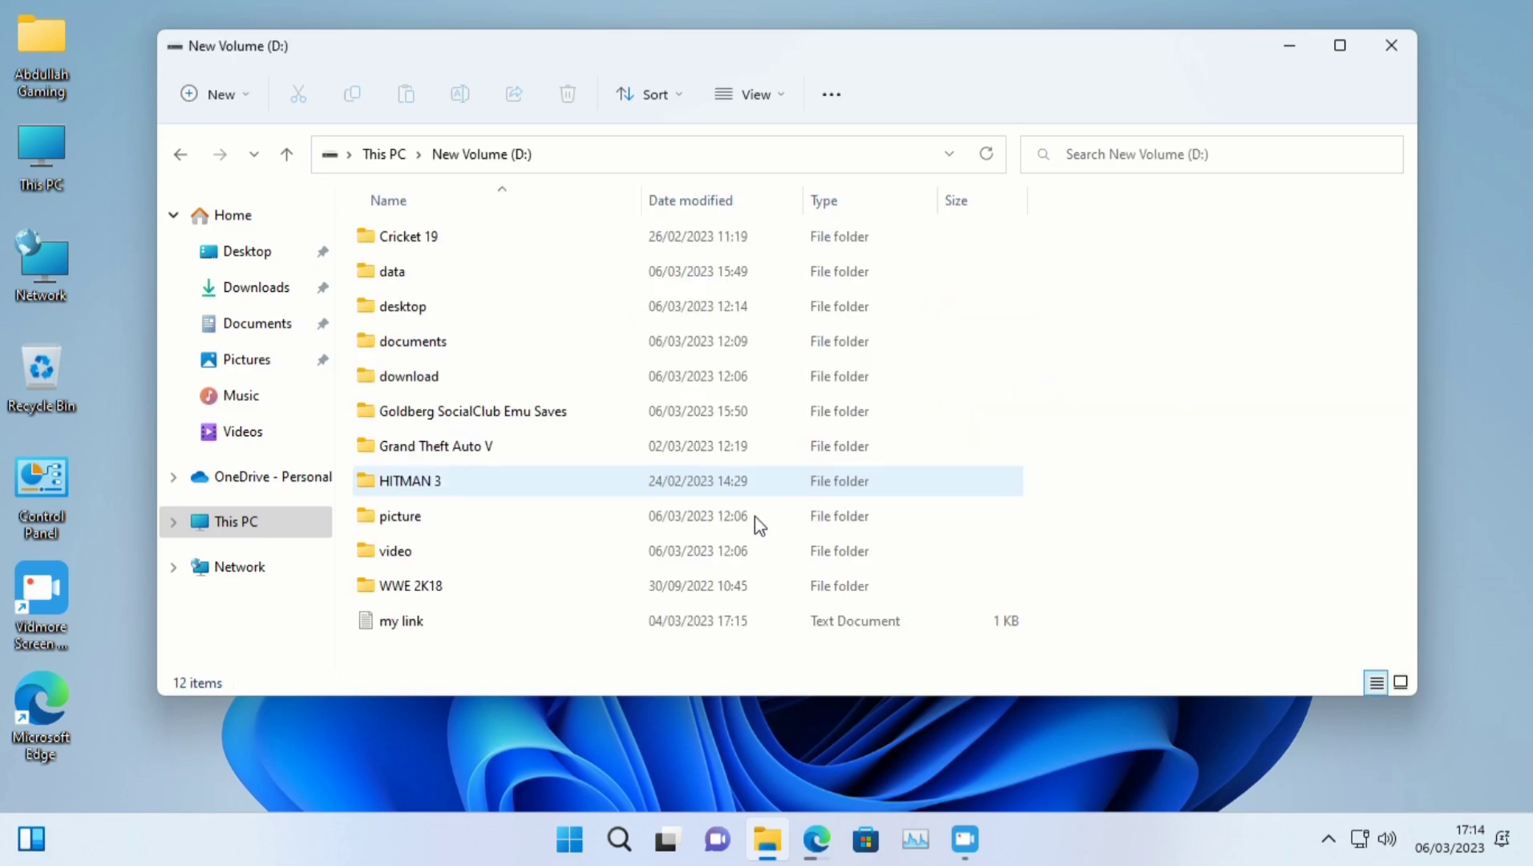
double_click(484, 381)
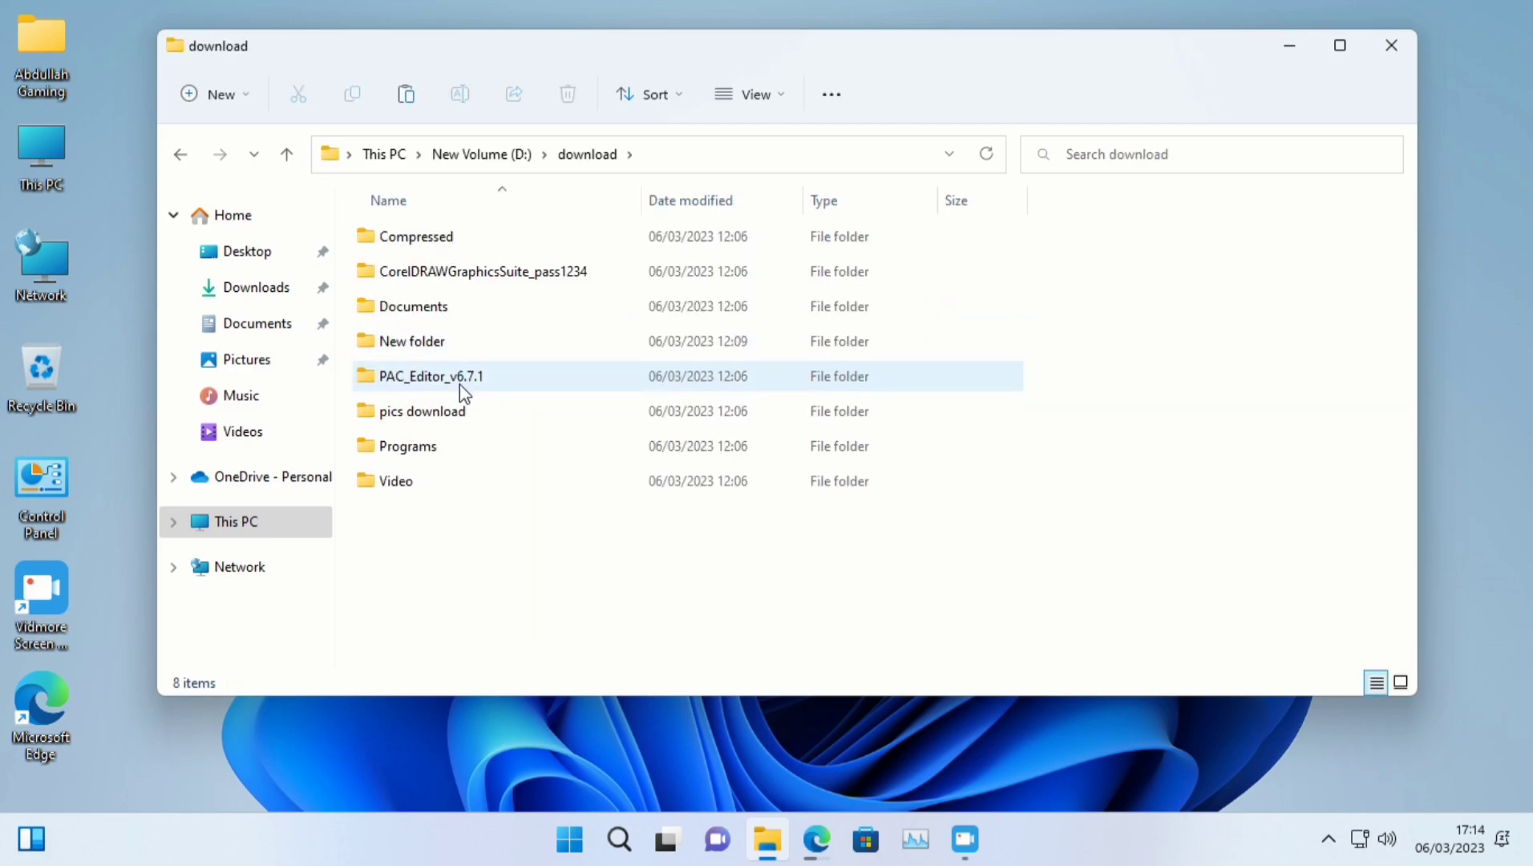
click(463, 407)
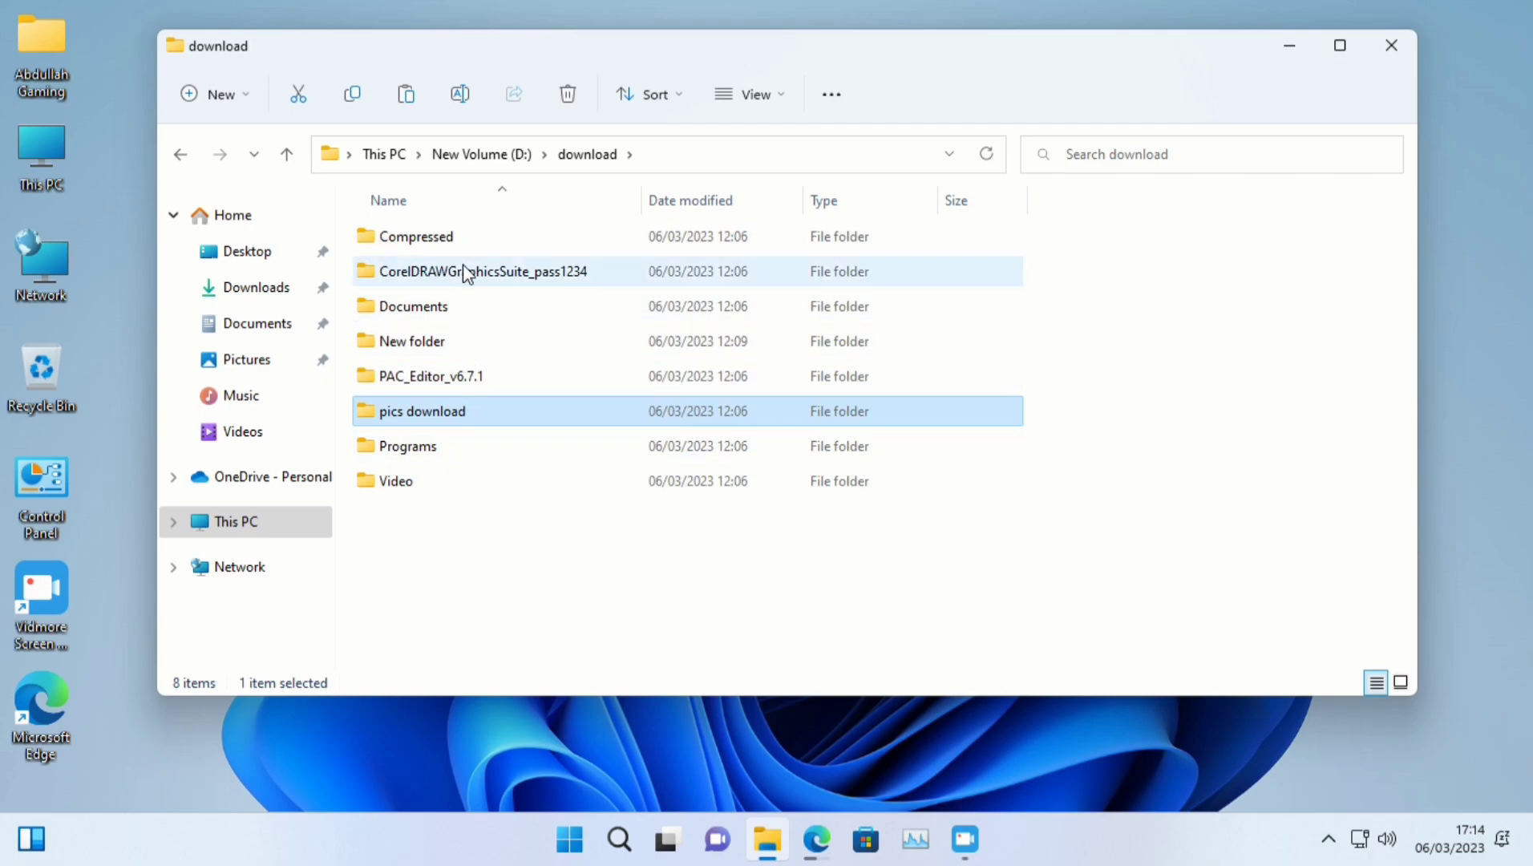
double_click(462, 336)
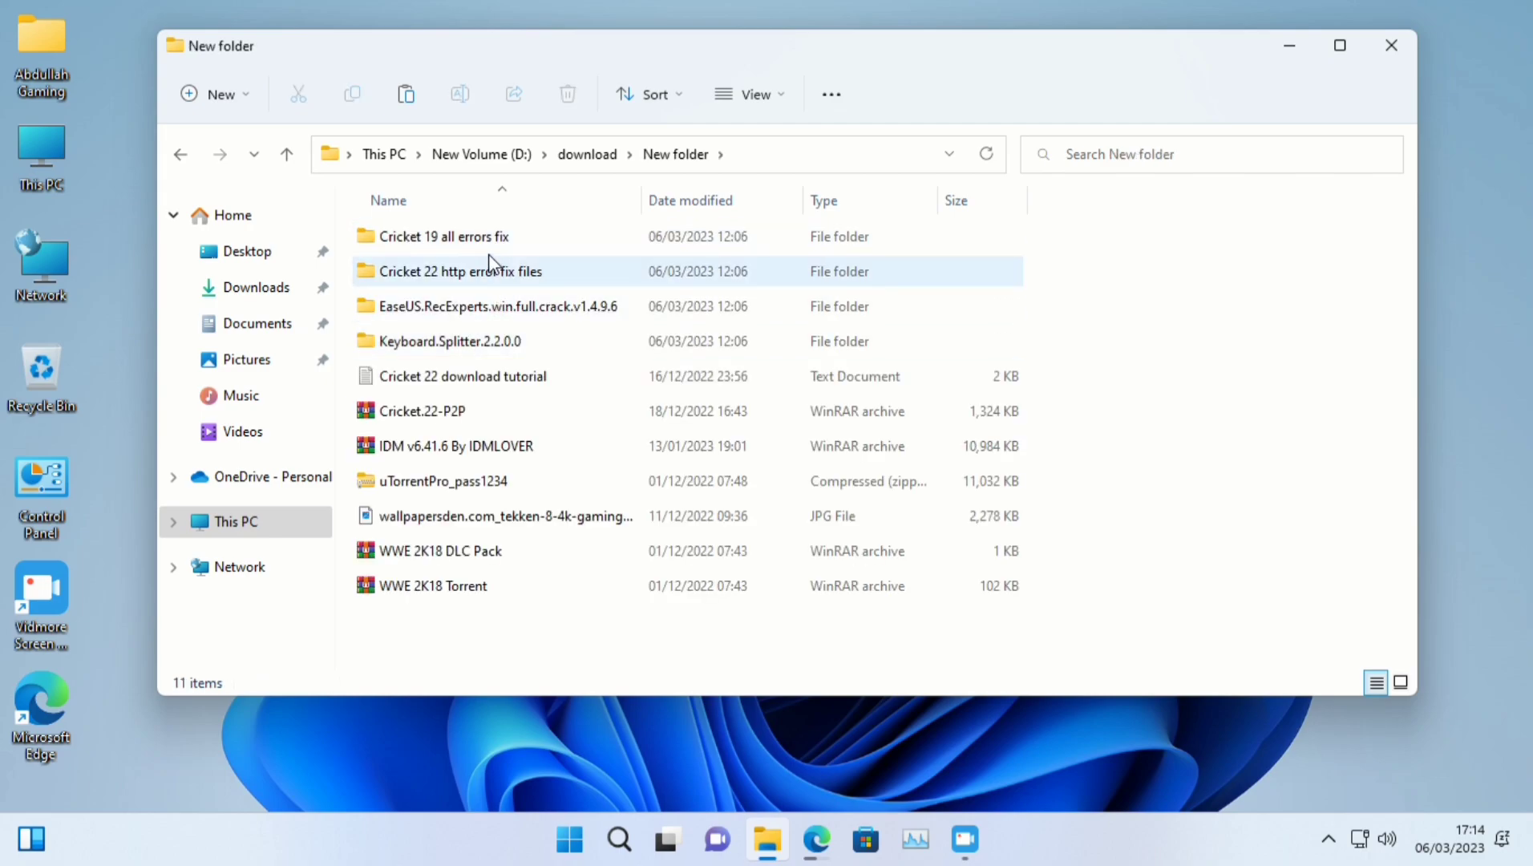
double_click(487, 247)
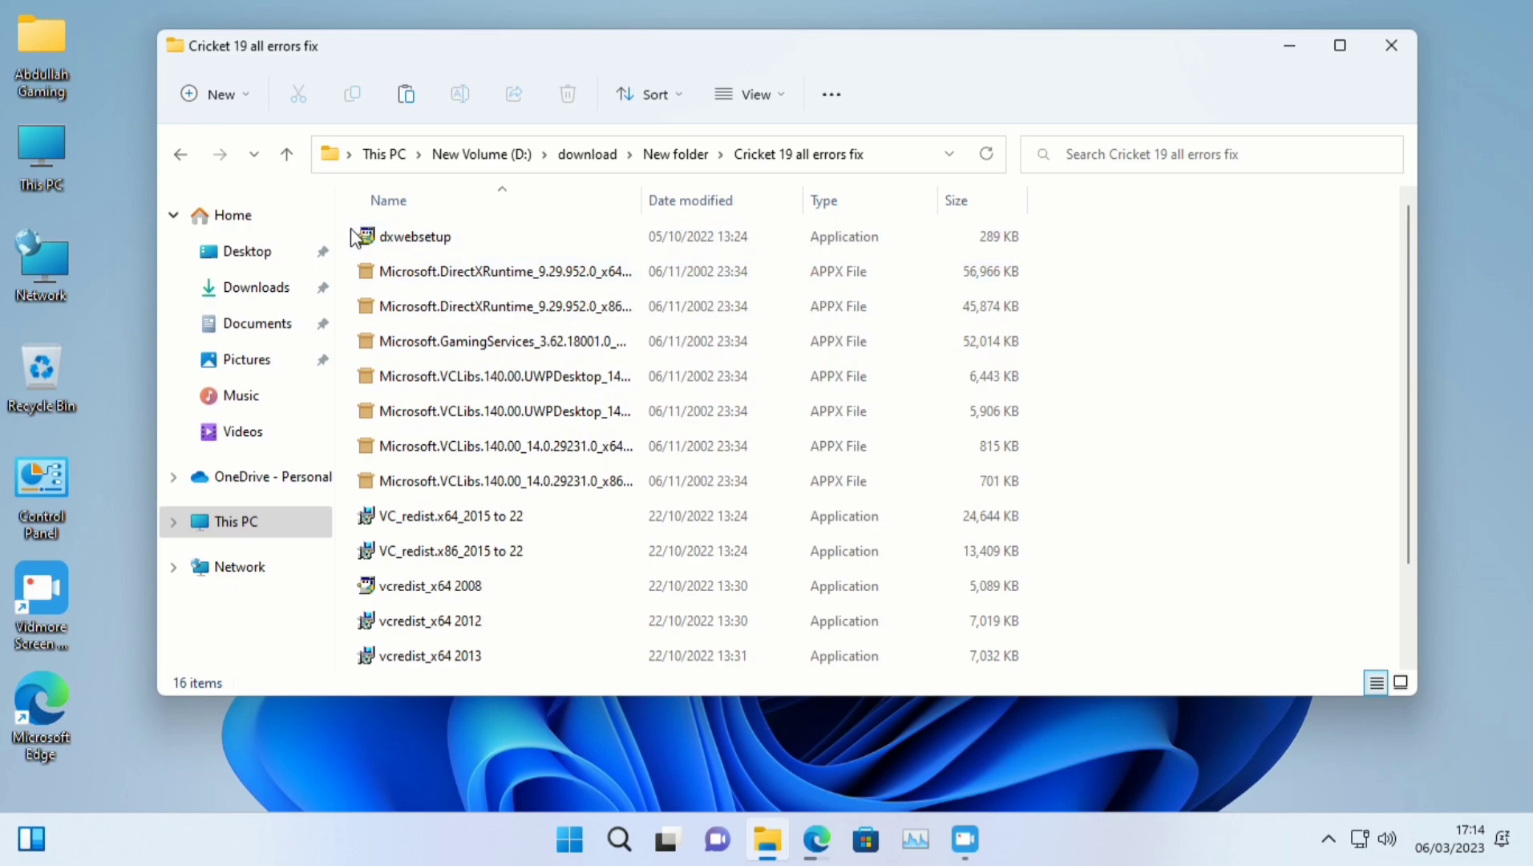
drag(351, 225, 654, 685)
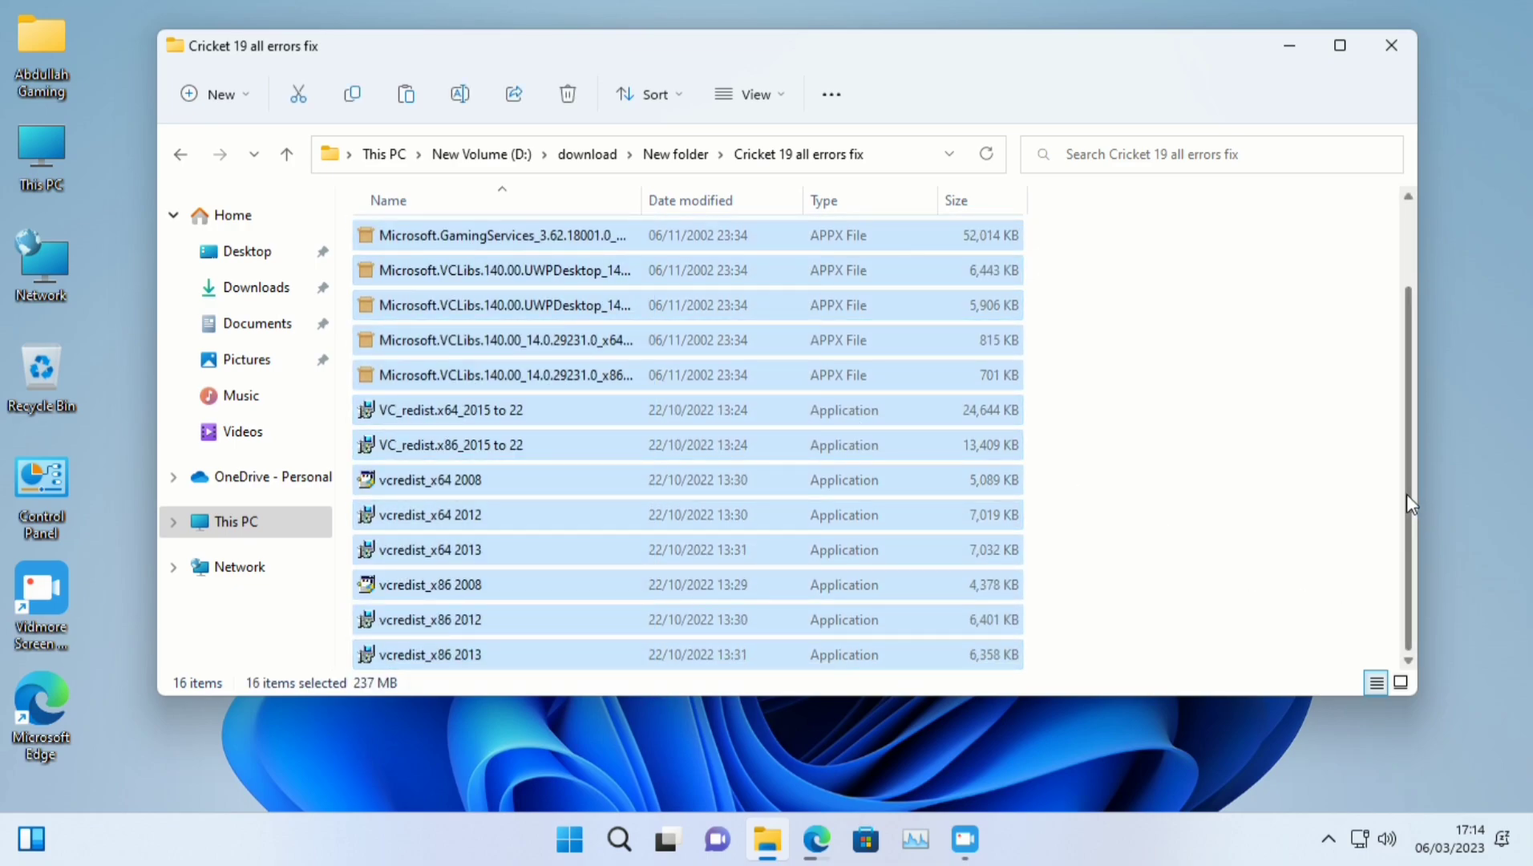
scroll(1407, 494, up, 1)
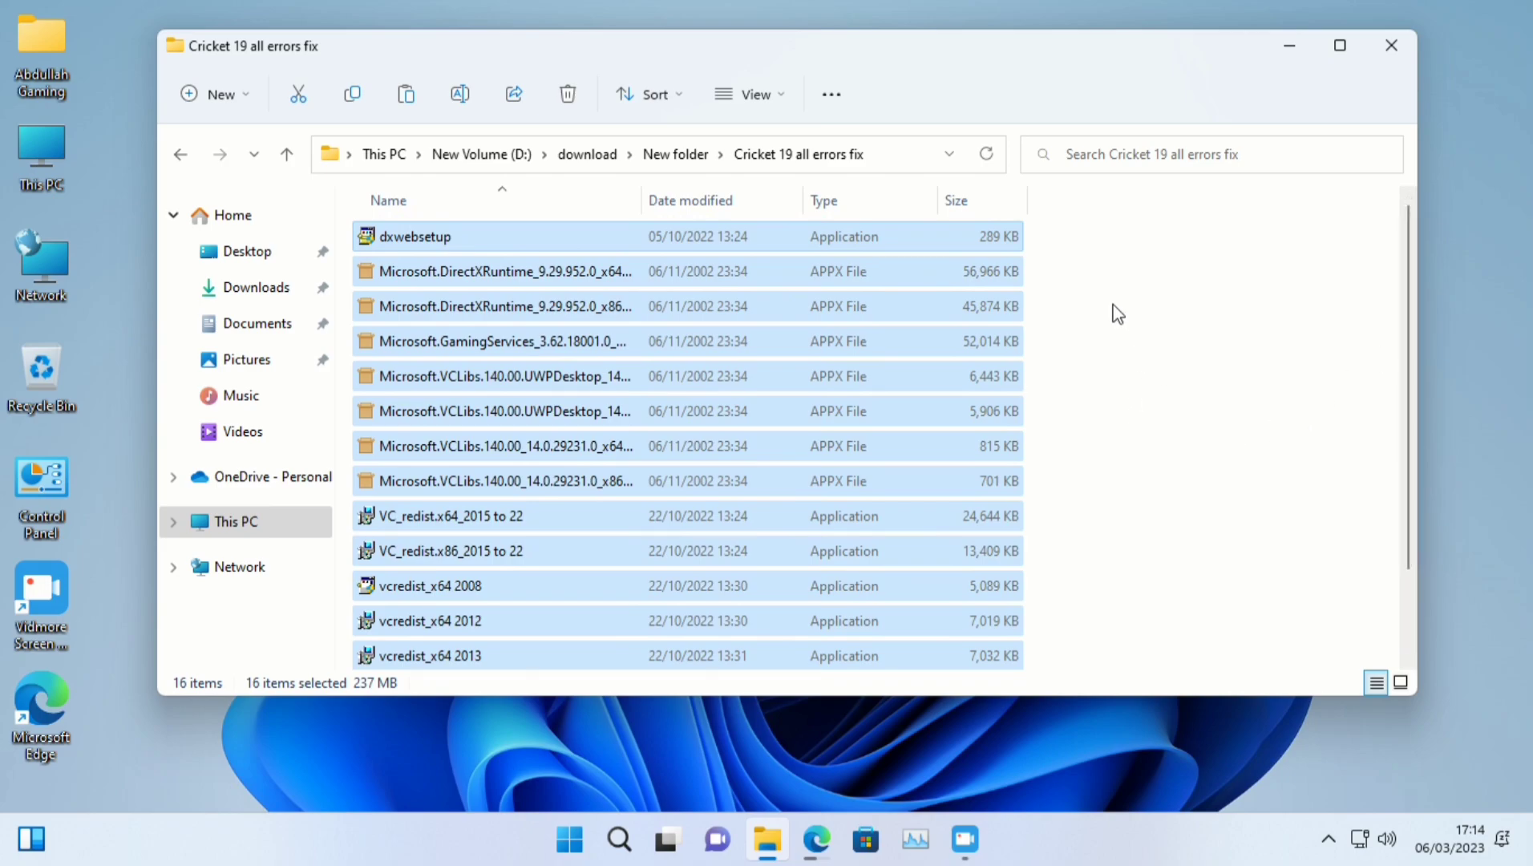
click(1117, 273)
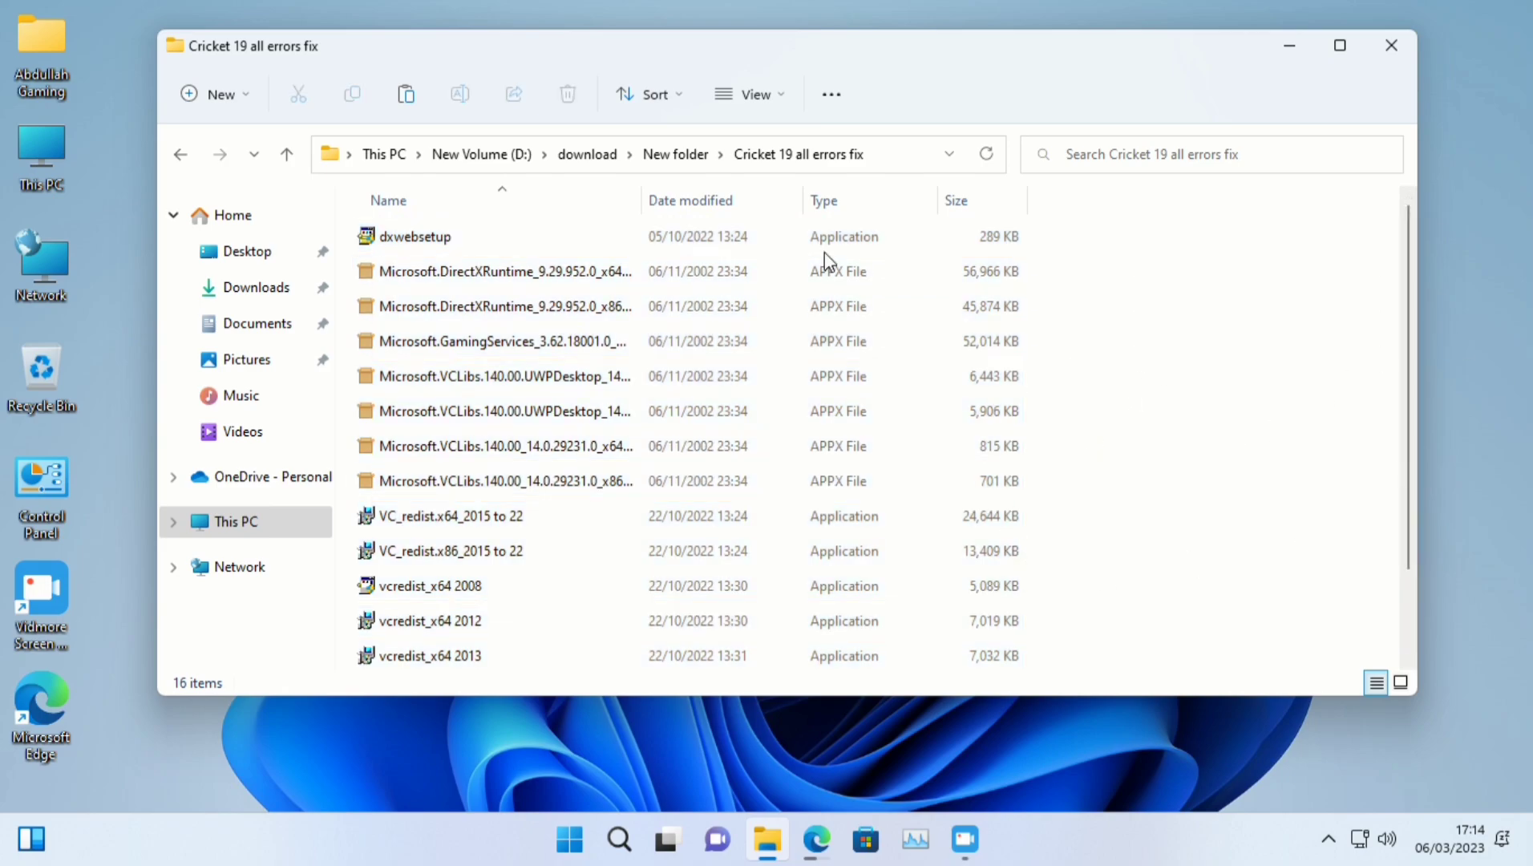
Install the DirectX runtime with dxwebsetup, accepting the agreement and declining the Bing Bar, and finish the wizard.
double_click(784, 238)
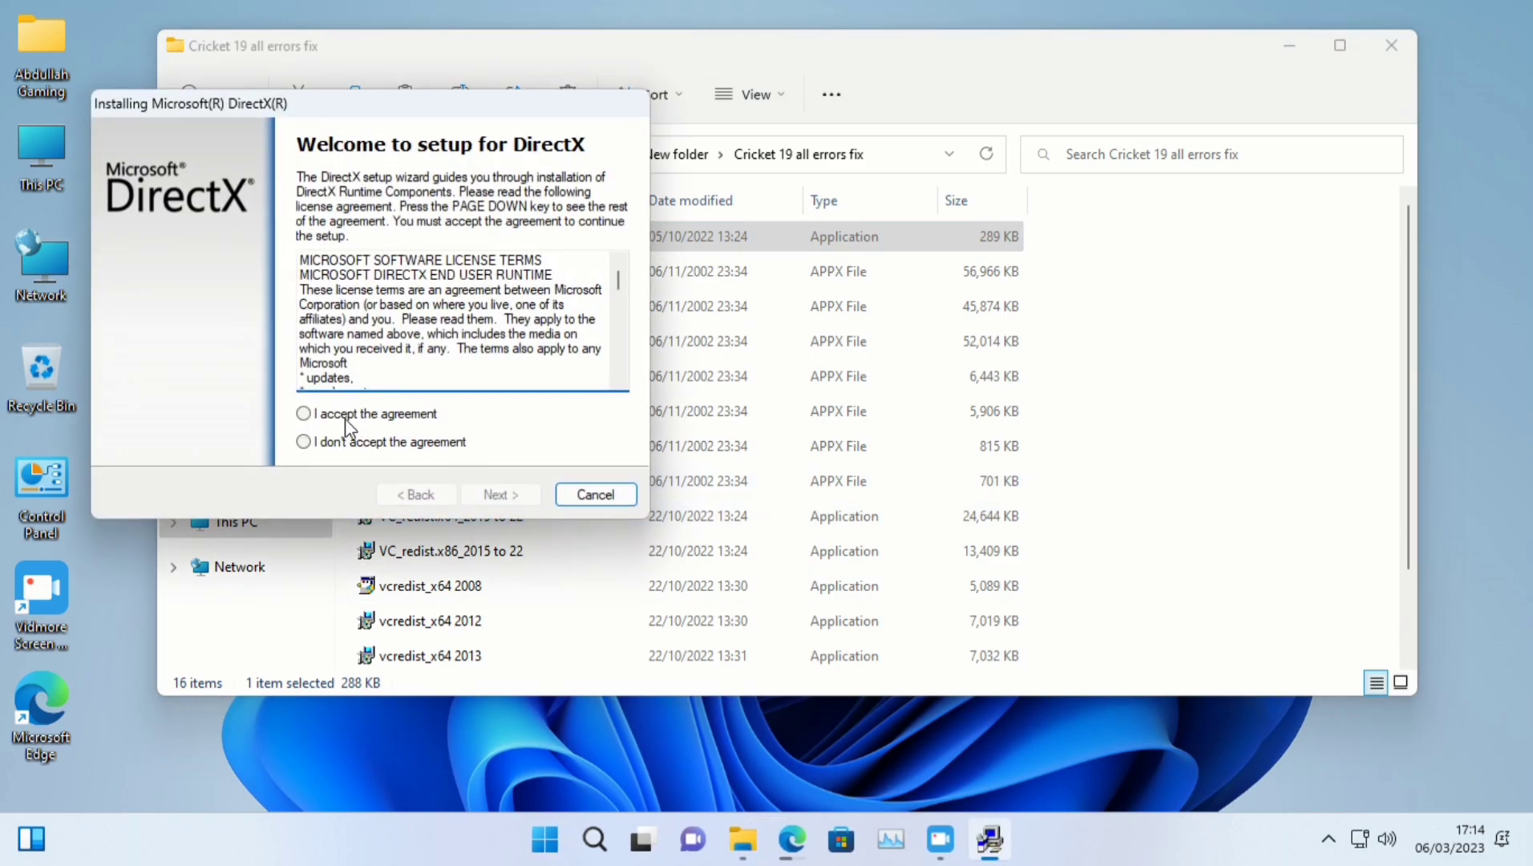
click(347, 414)
click(501, 494)
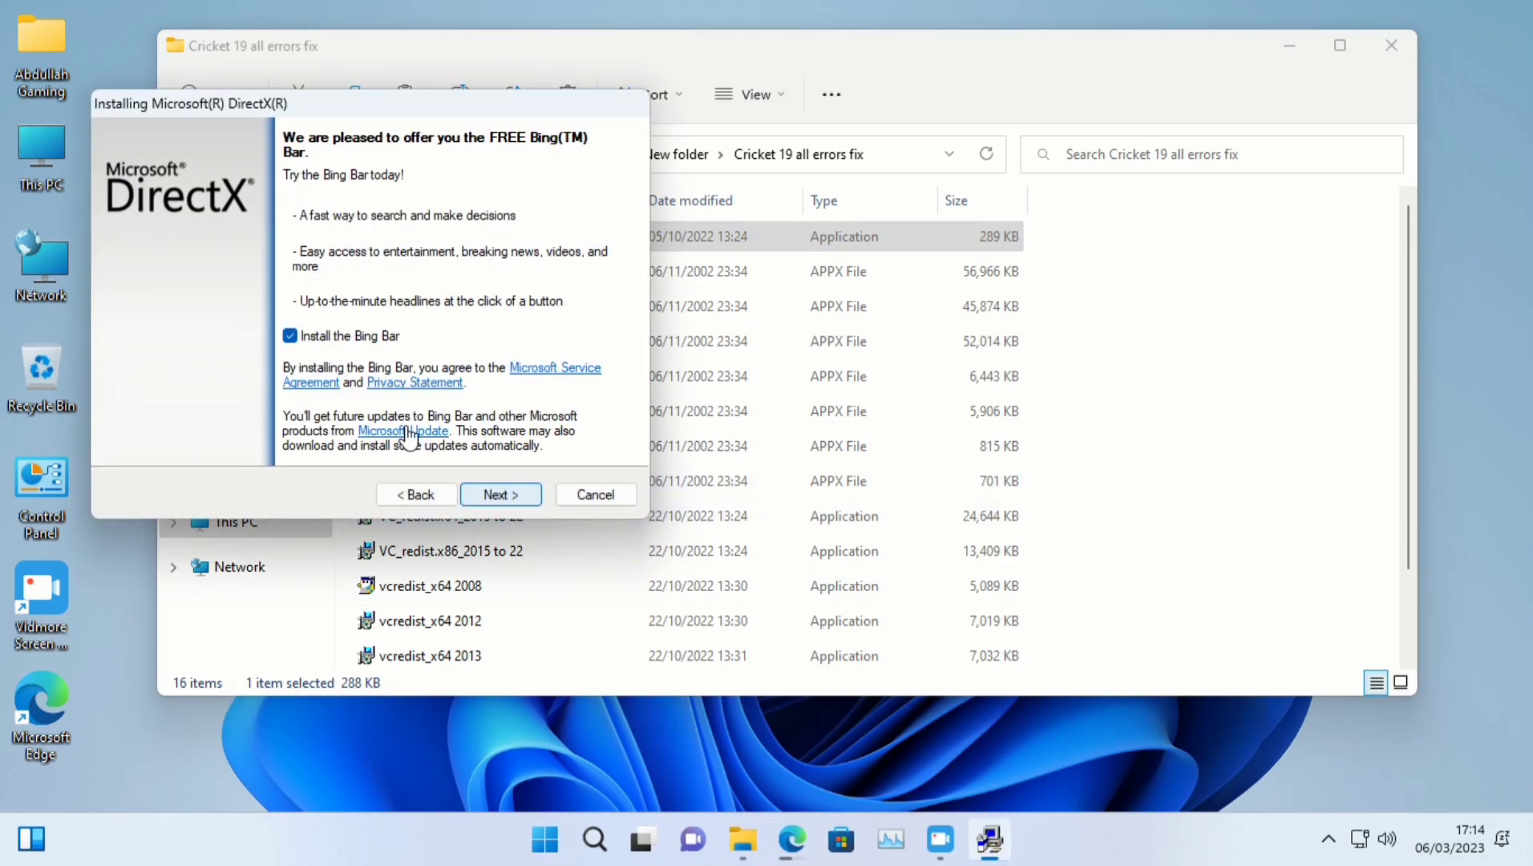
click(293, 337)
click(501, 493)
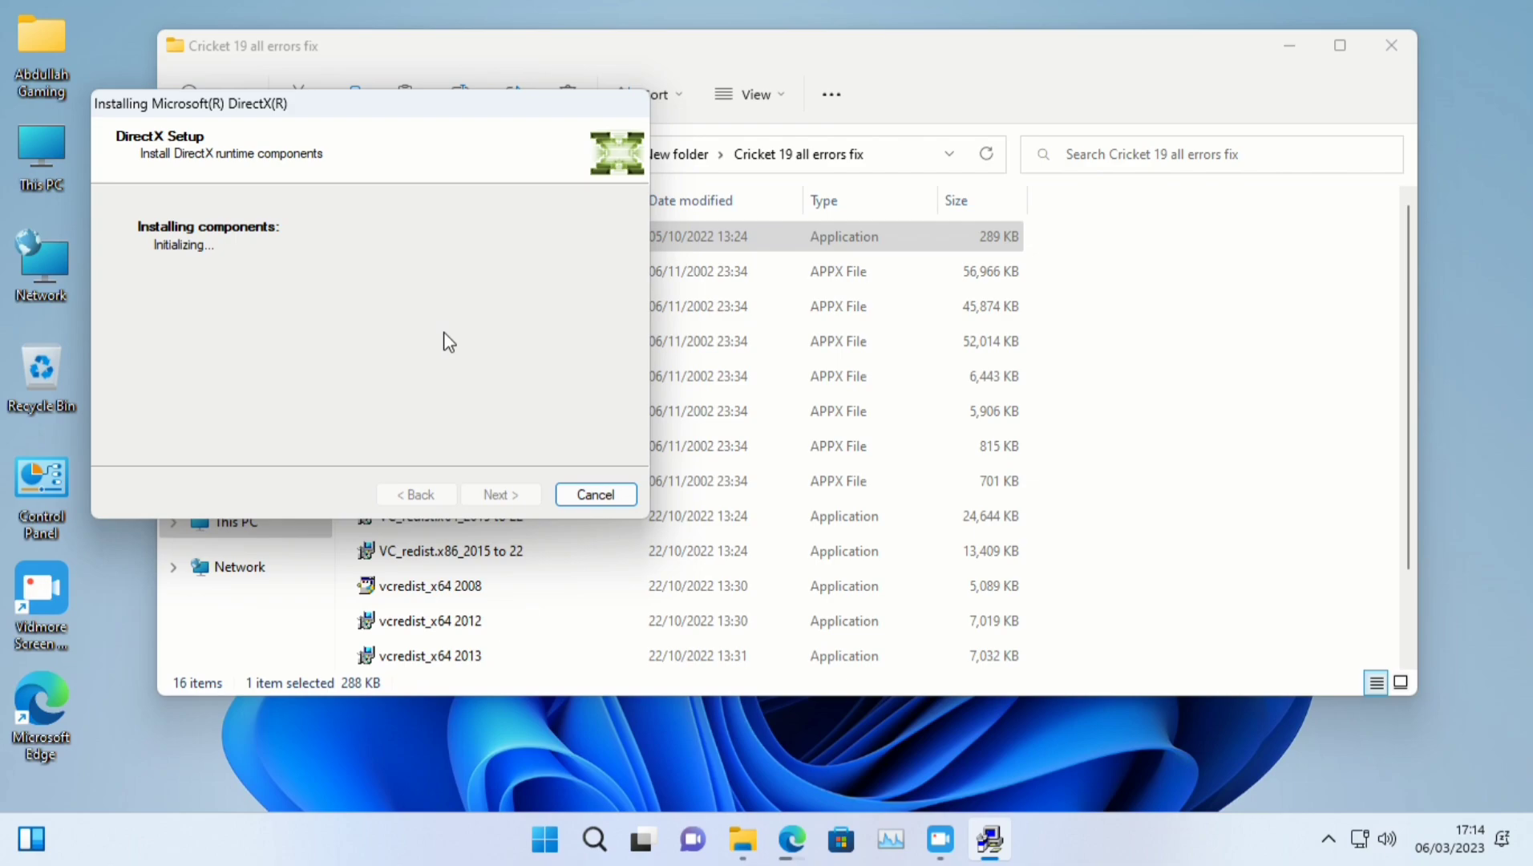
click(514, 495)
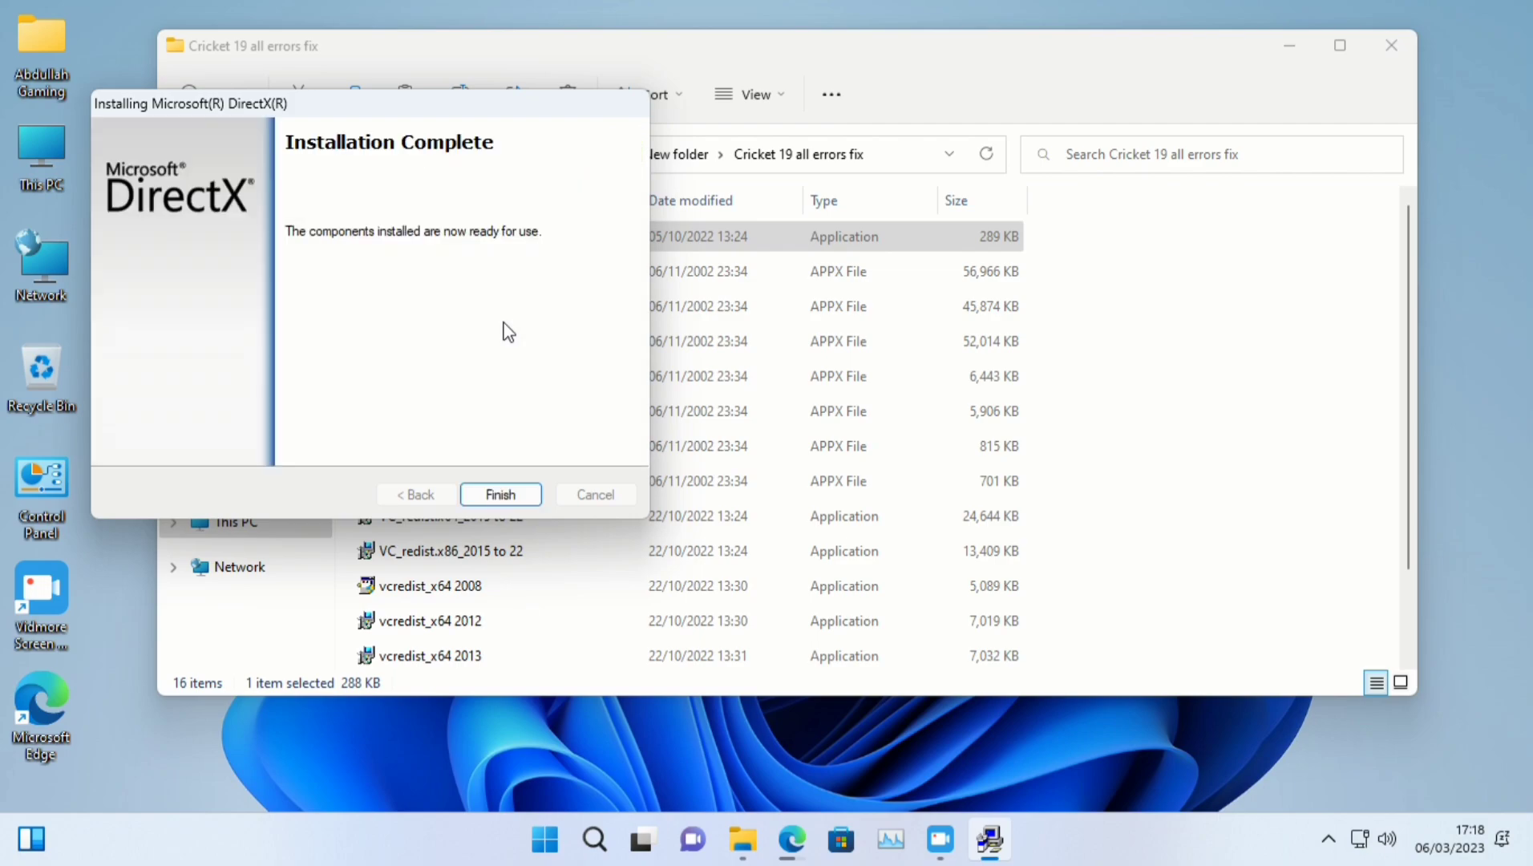
click(502, 494)
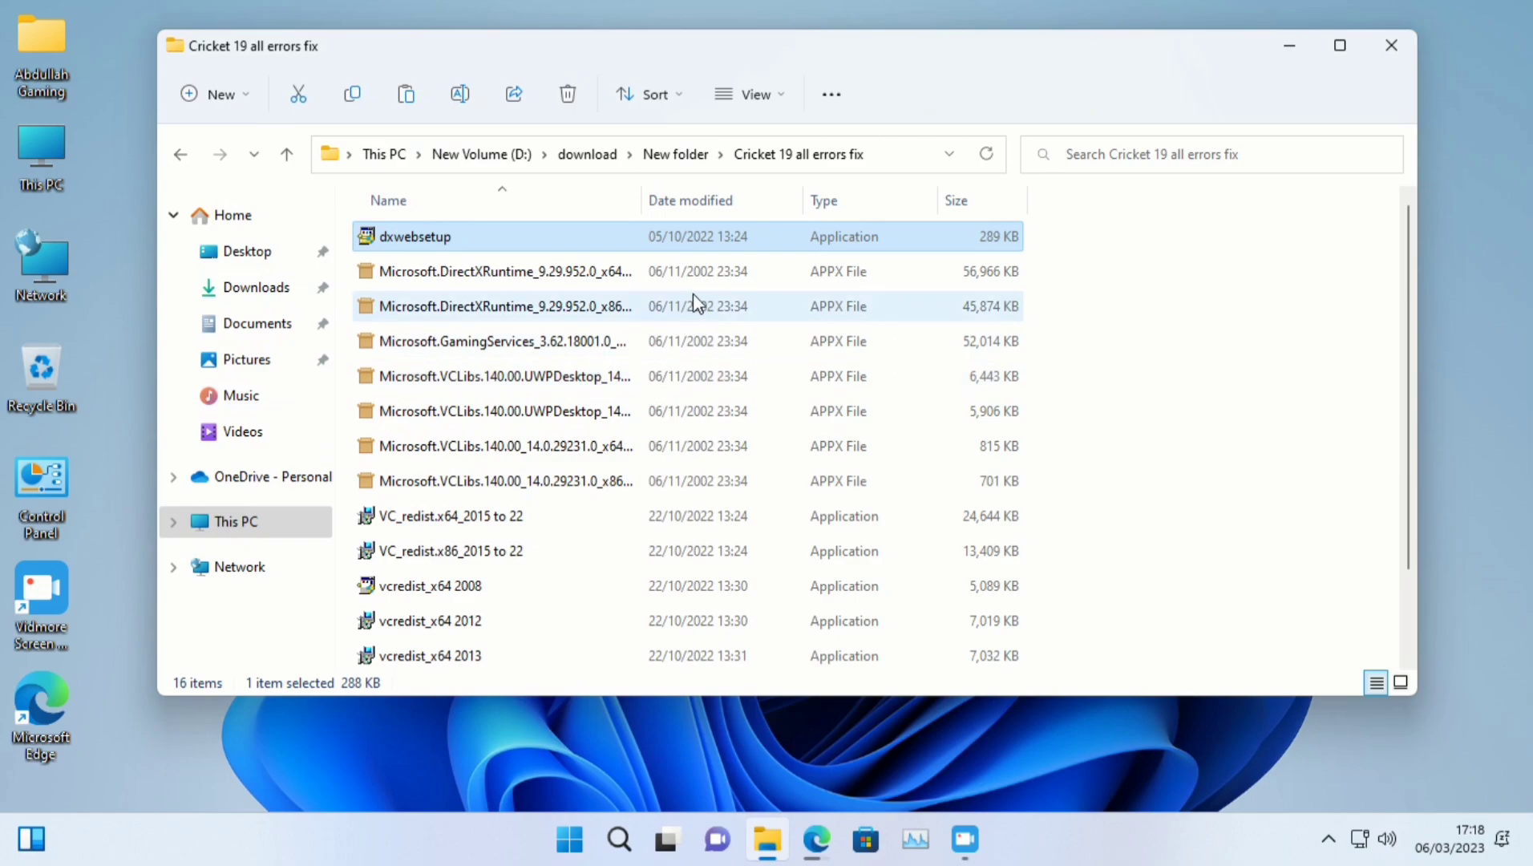
click(634, 276)
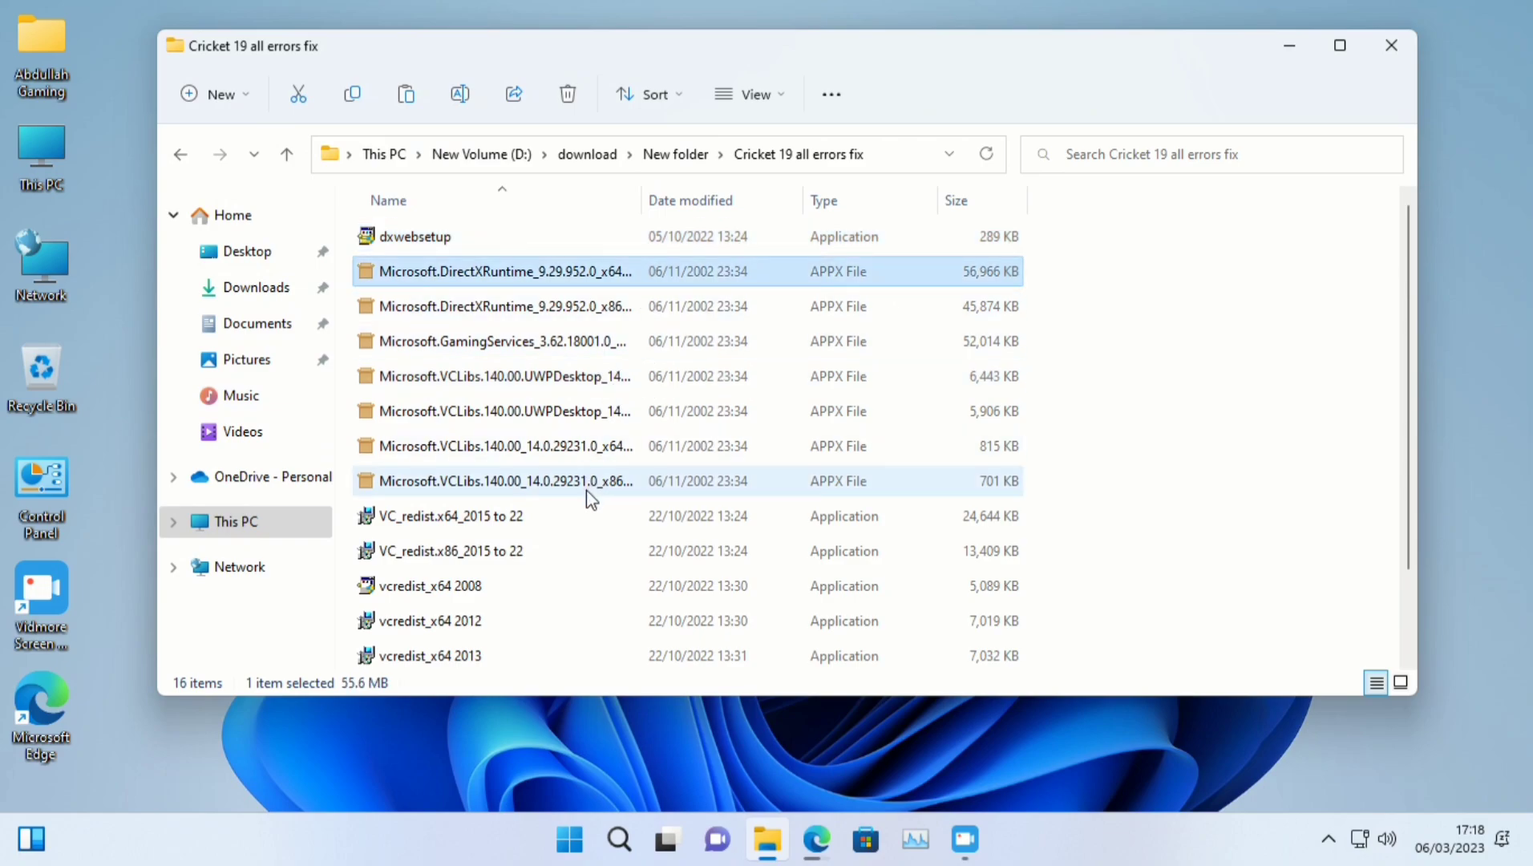
drag(1058, 254, 796, 477)
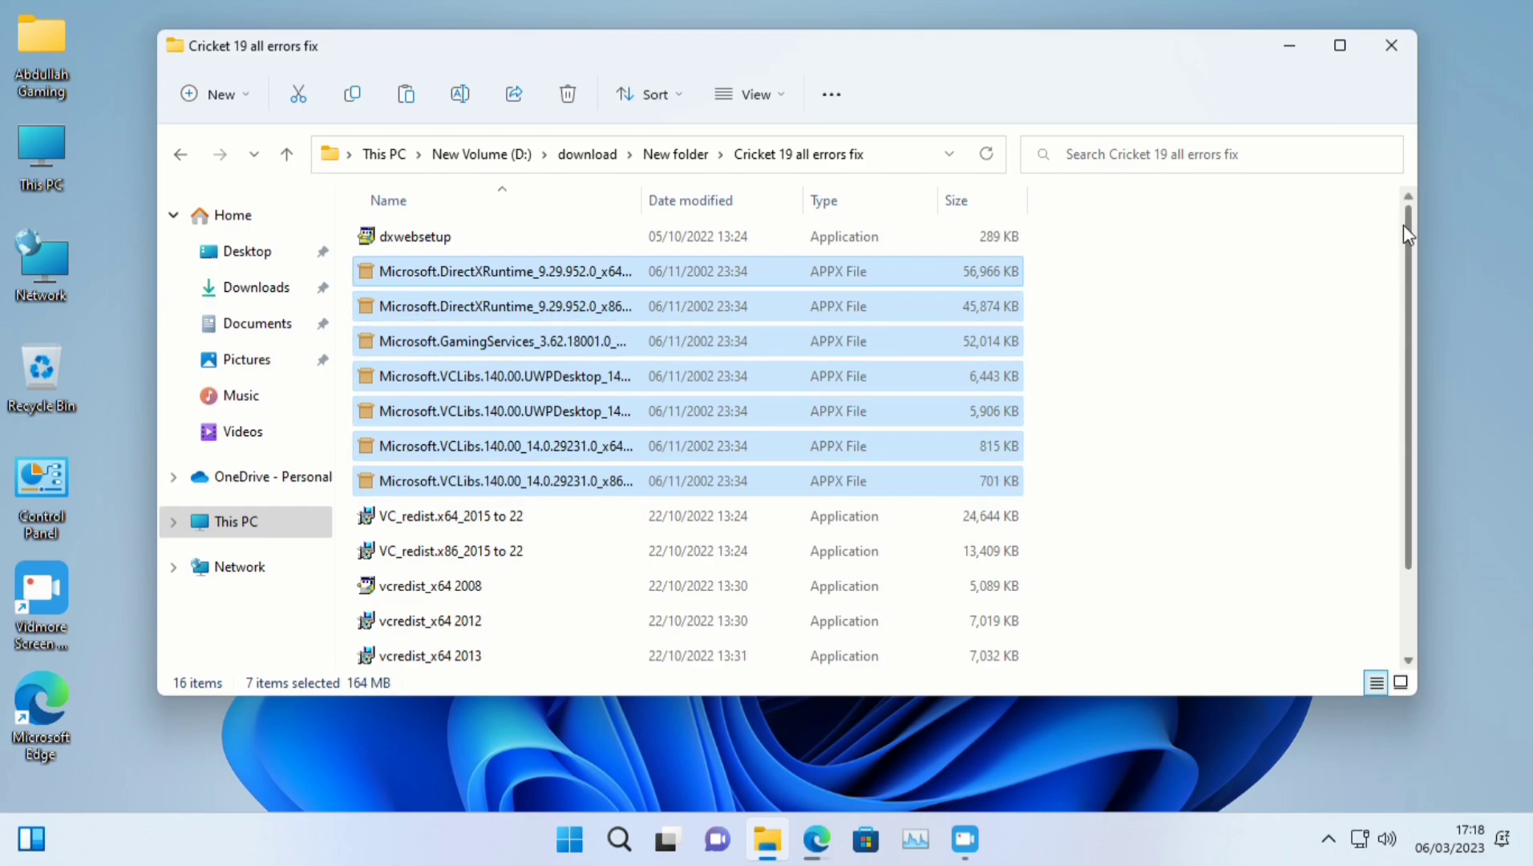
Install the Visual C++ 2008 x64 redistributable from vcredist_x64 2008, accepting the license terms, and finish the wizard.
drag(1406, 221, 1406, 309)
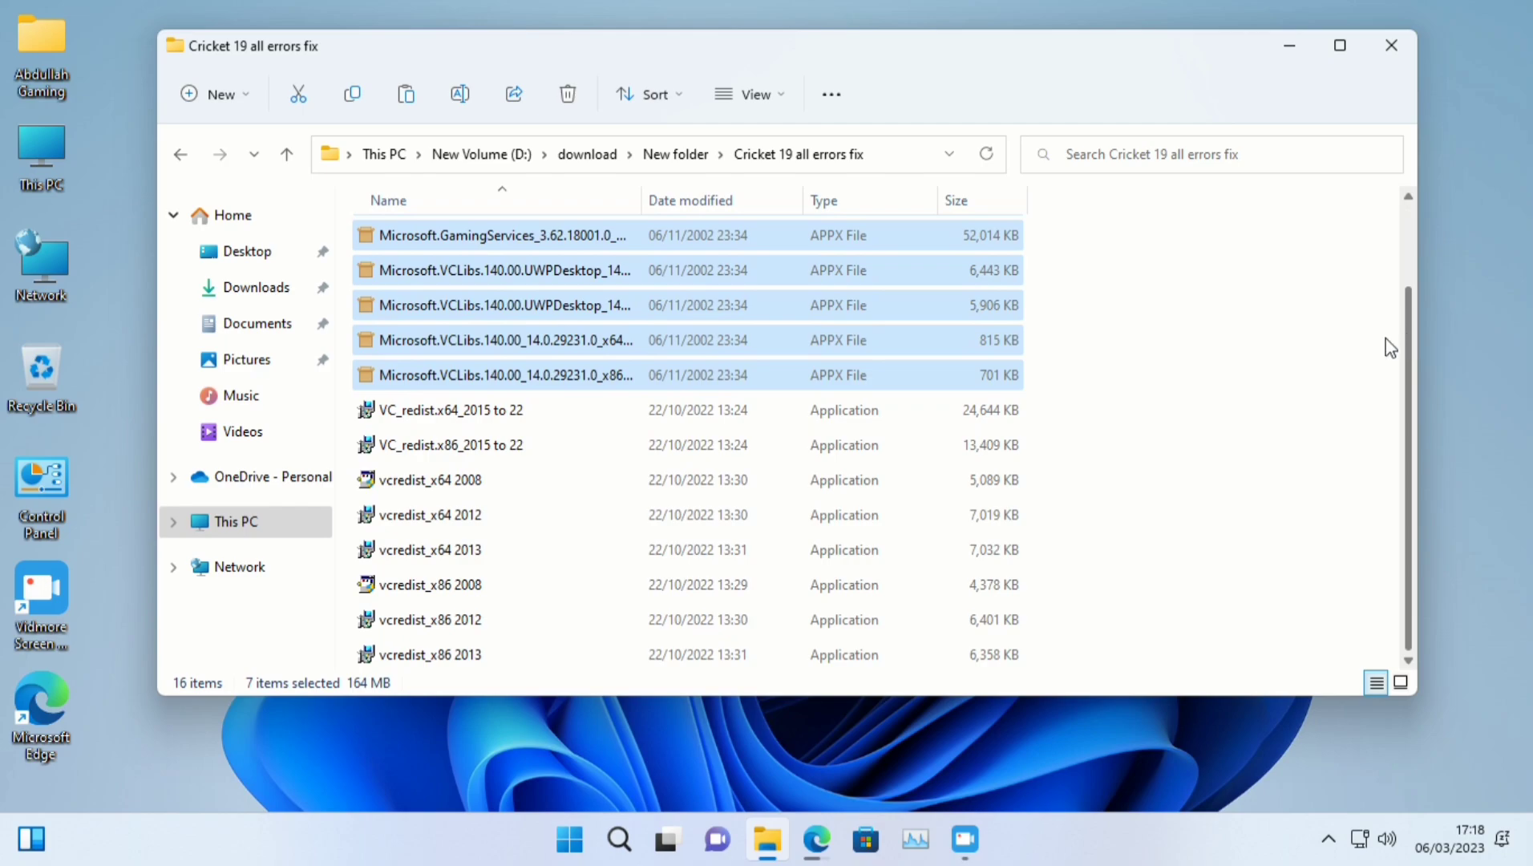
click(534, 482)
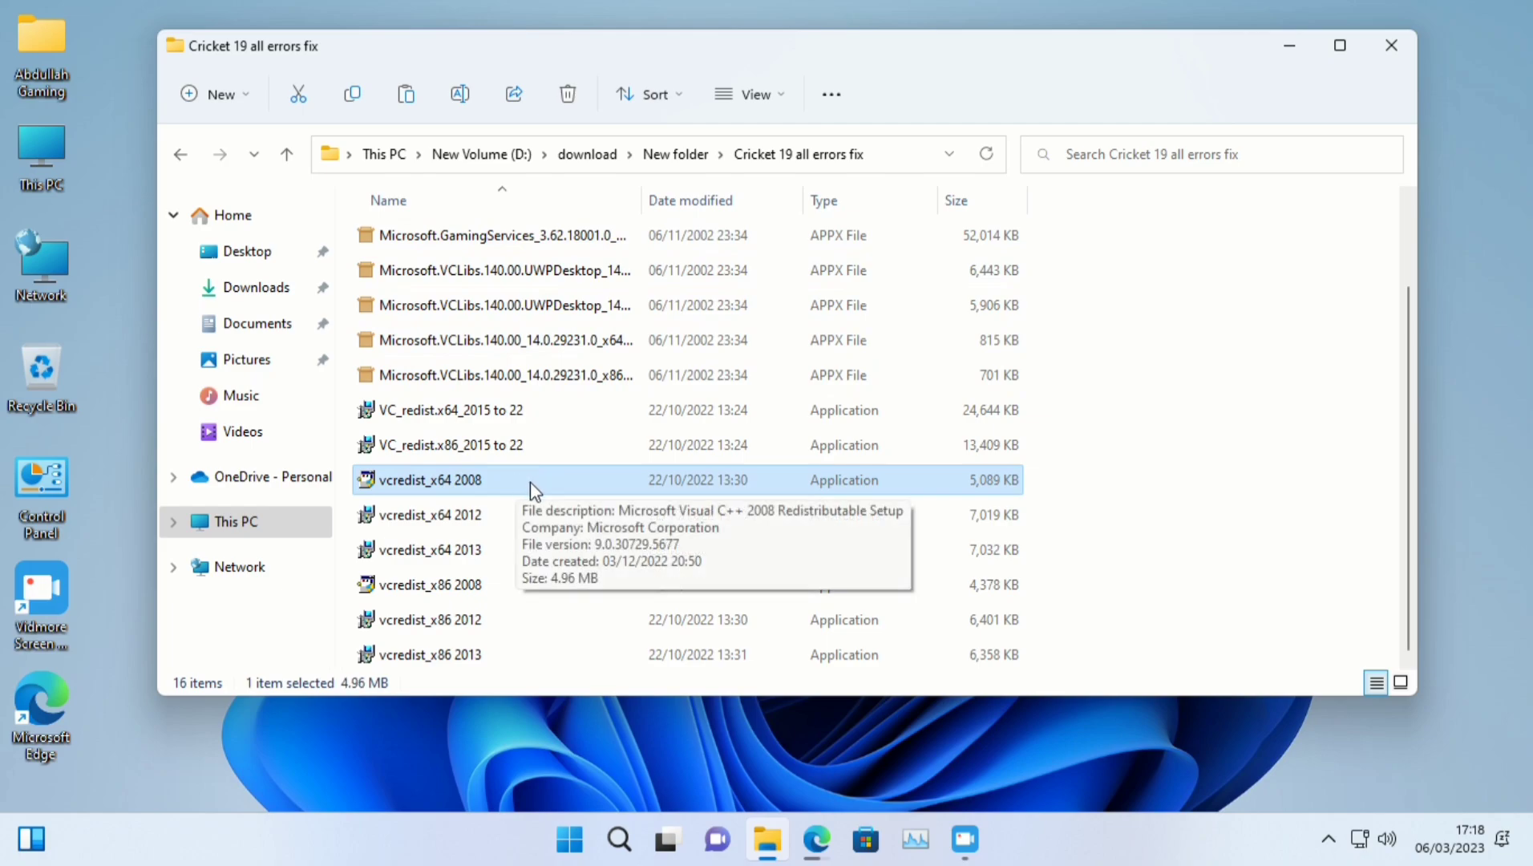
double_click(531, 481)
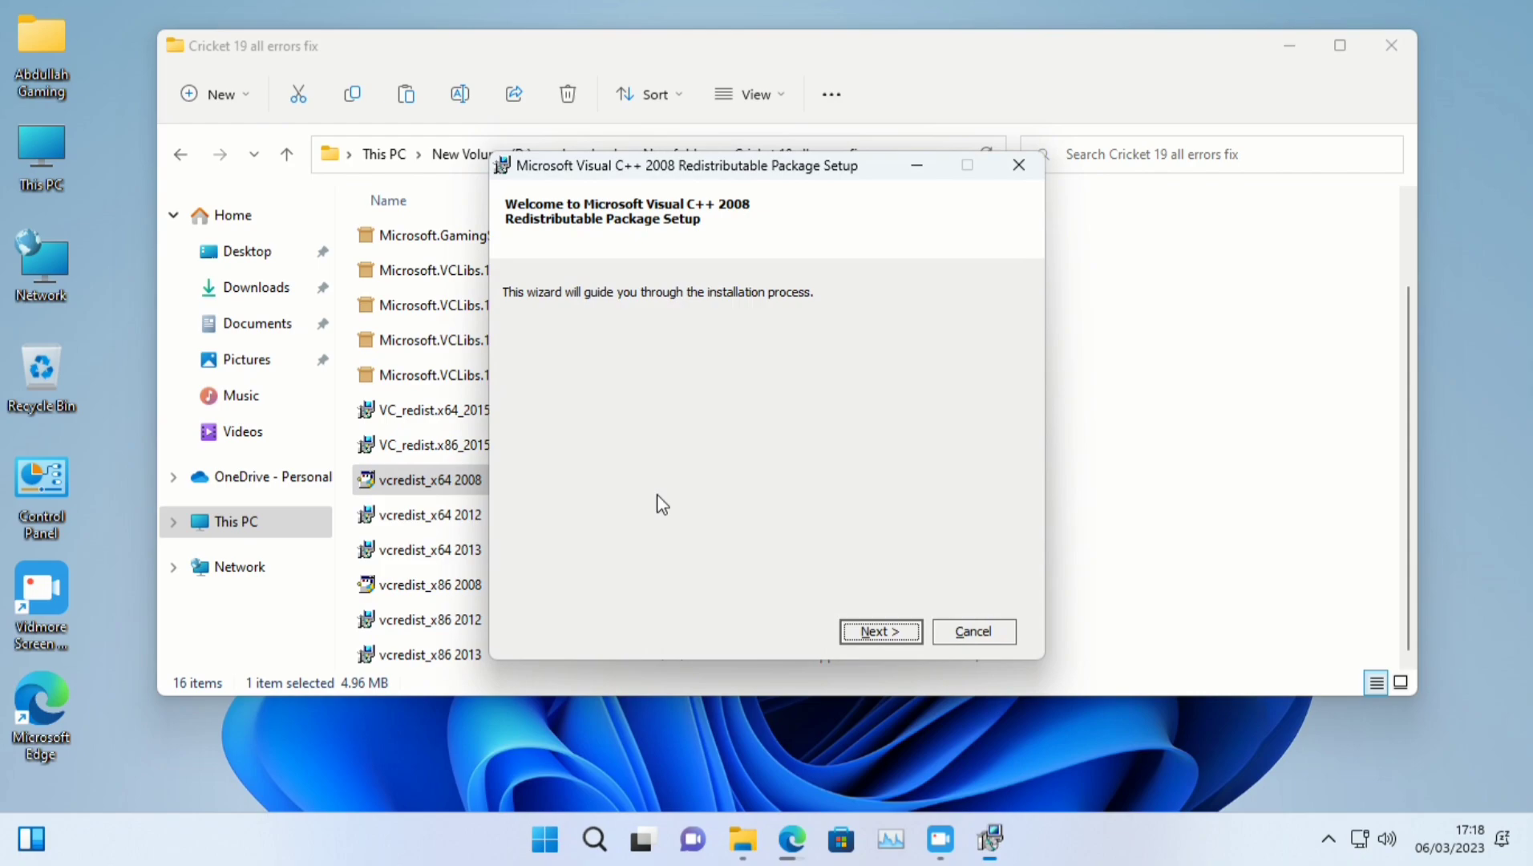
click(889, 637)
click(519, 585)
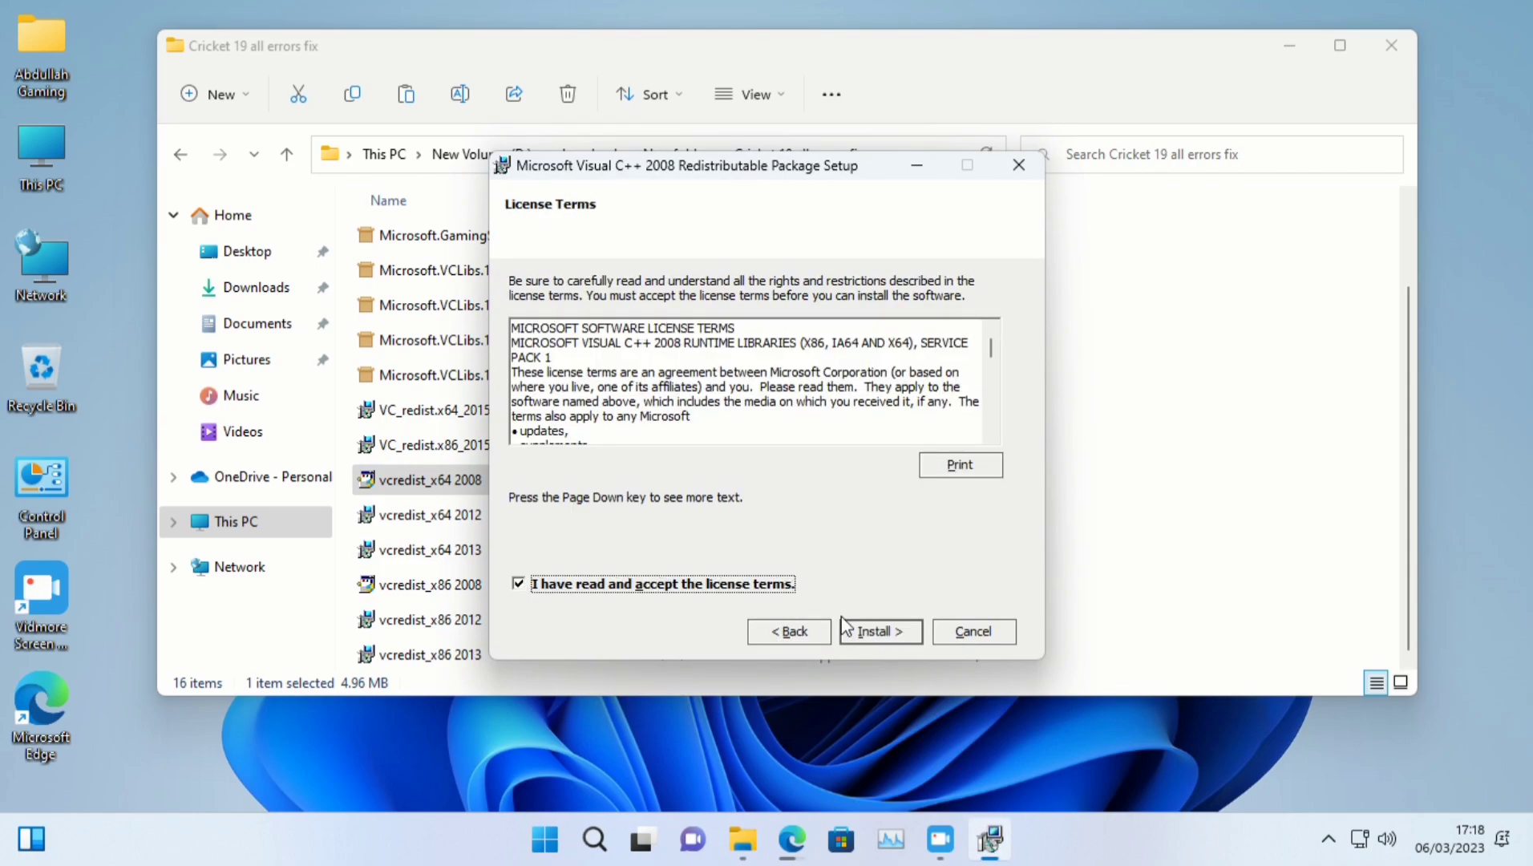
click(890, 632)
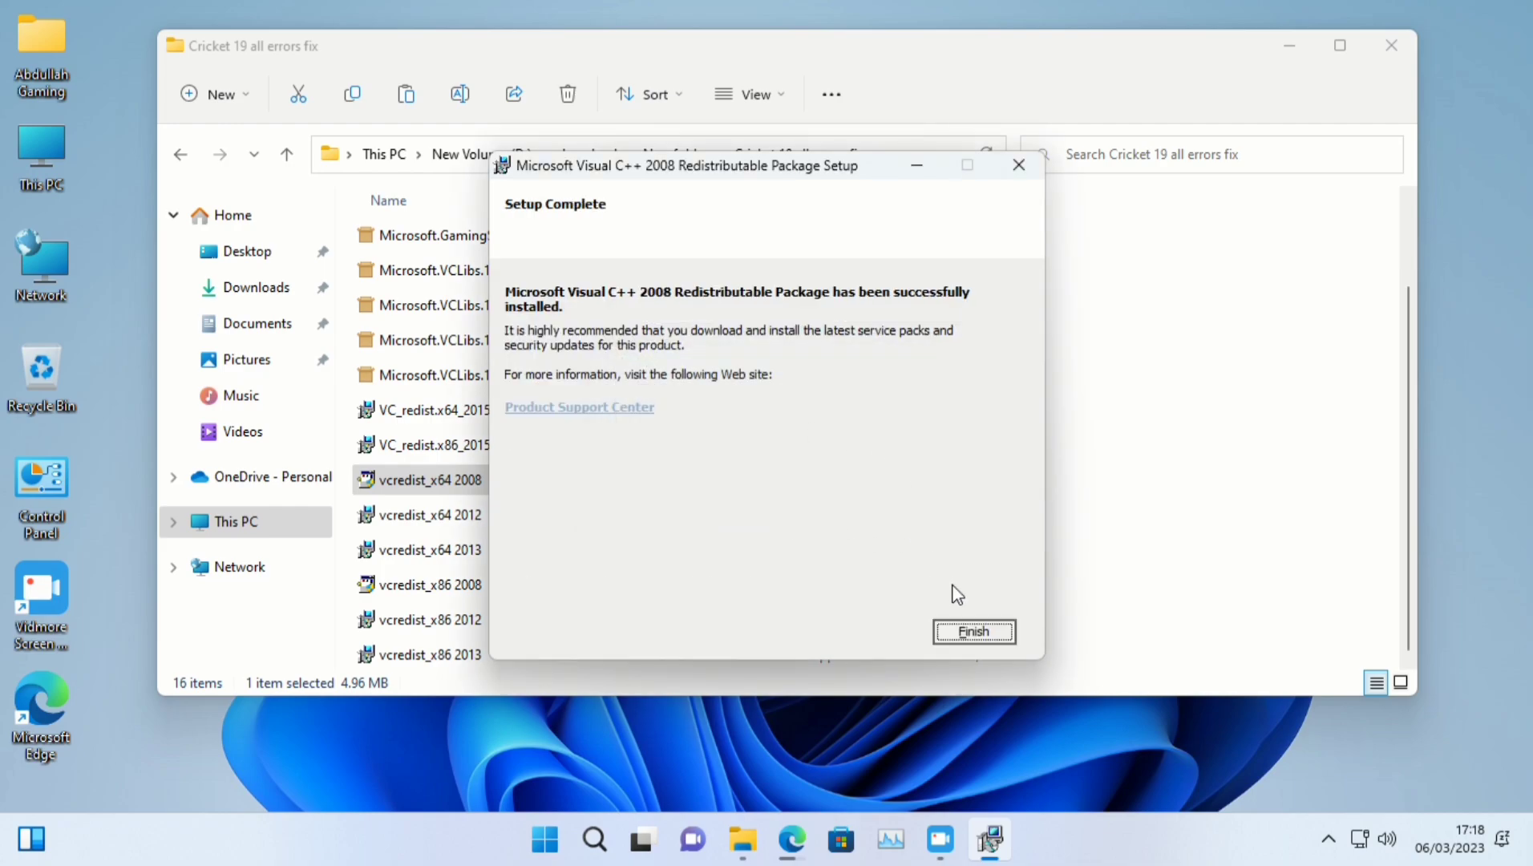
click(973, 632)
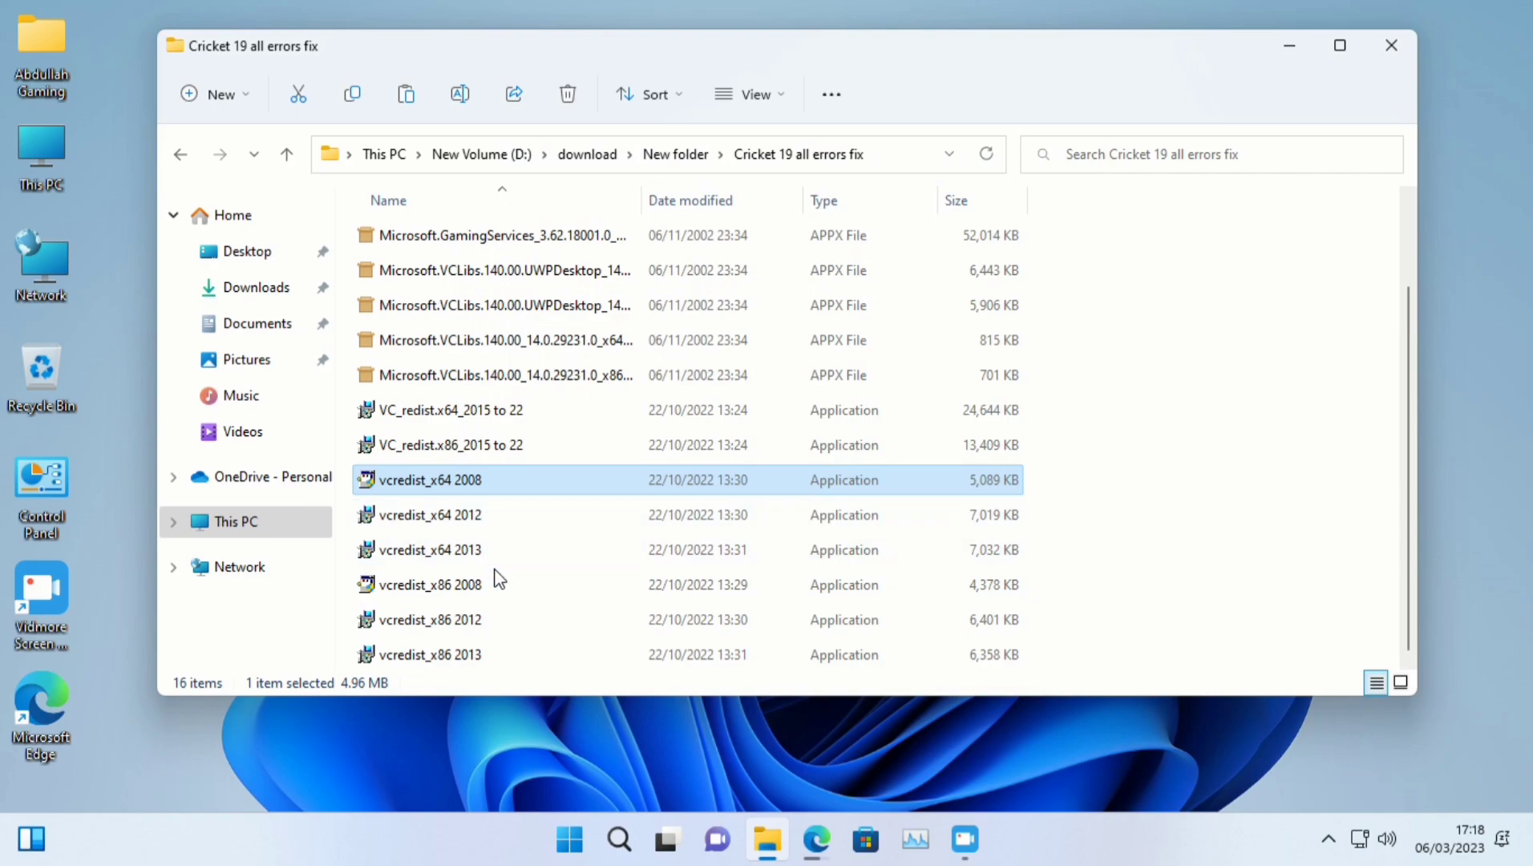
Install the Visual C++ 2008 x86 redistributable from vcredist_x86 2008, accepting the license terms, and finish the wizard.
click(482, 592)
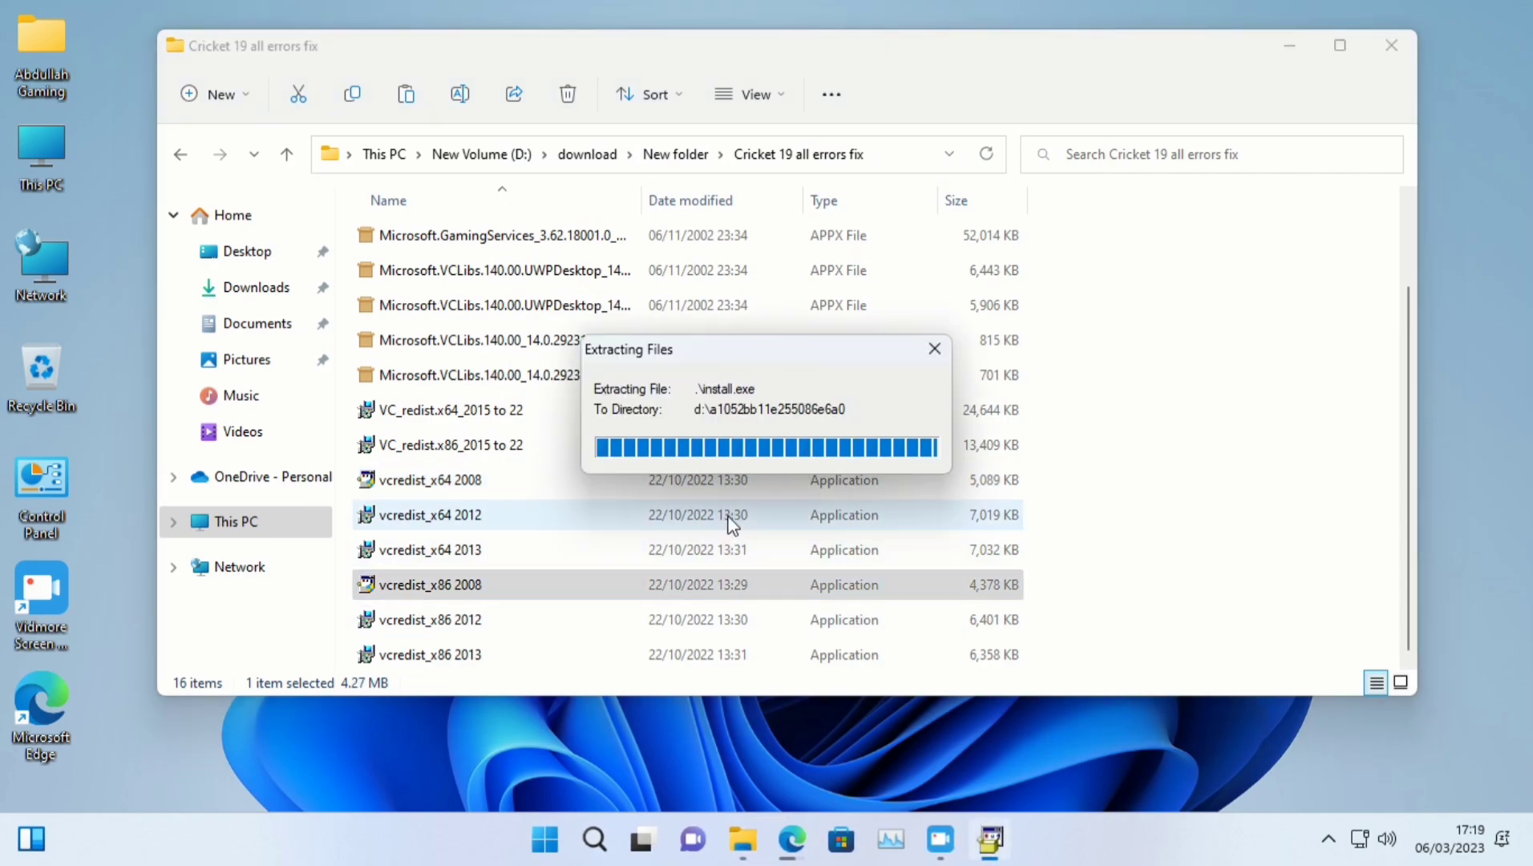
click(903, 638)
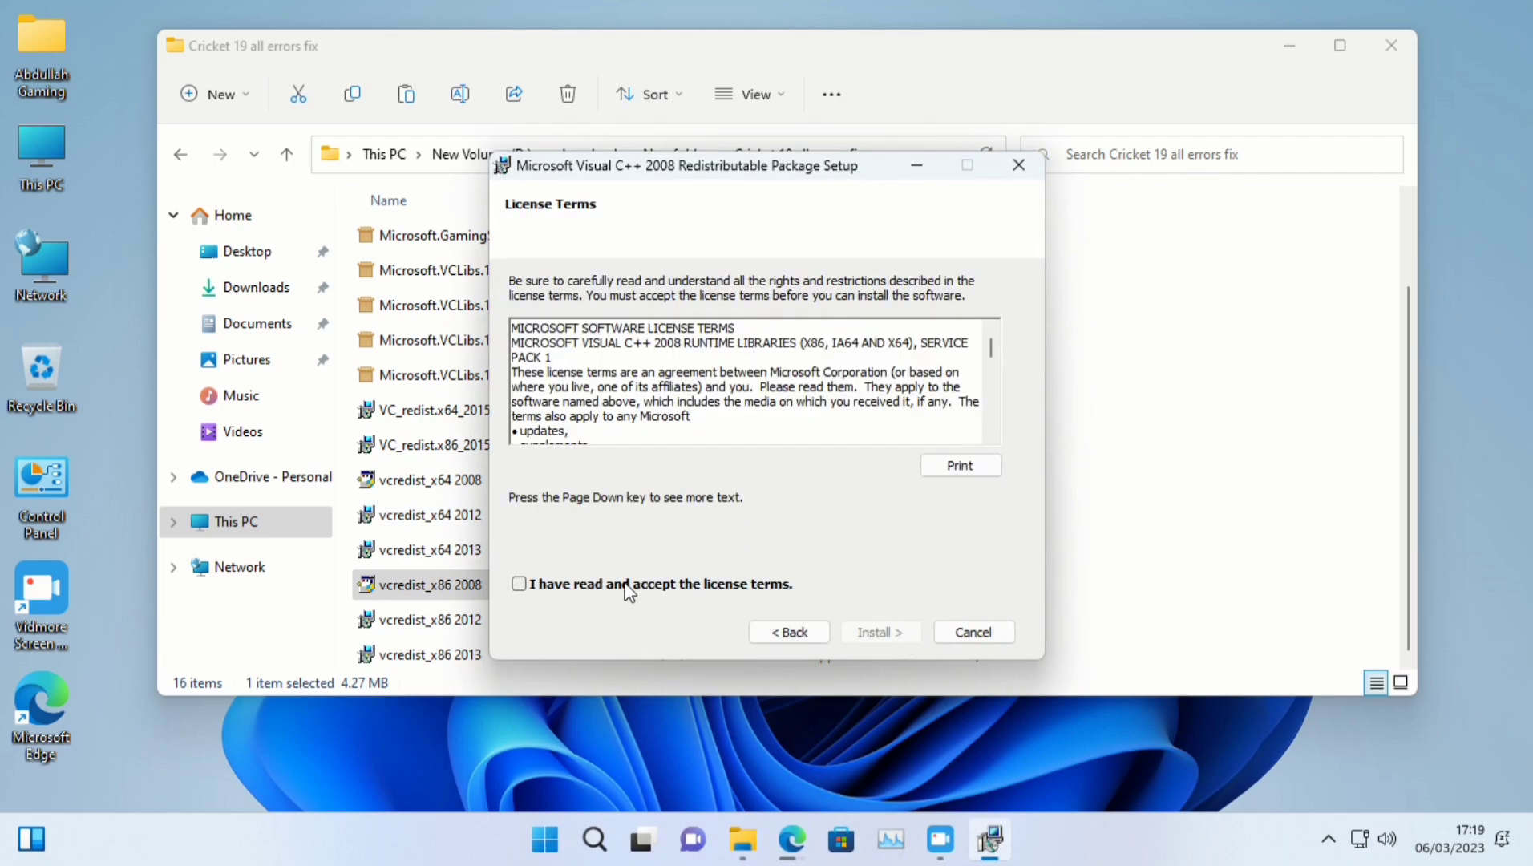
click(626, 587)
click(882, 630)
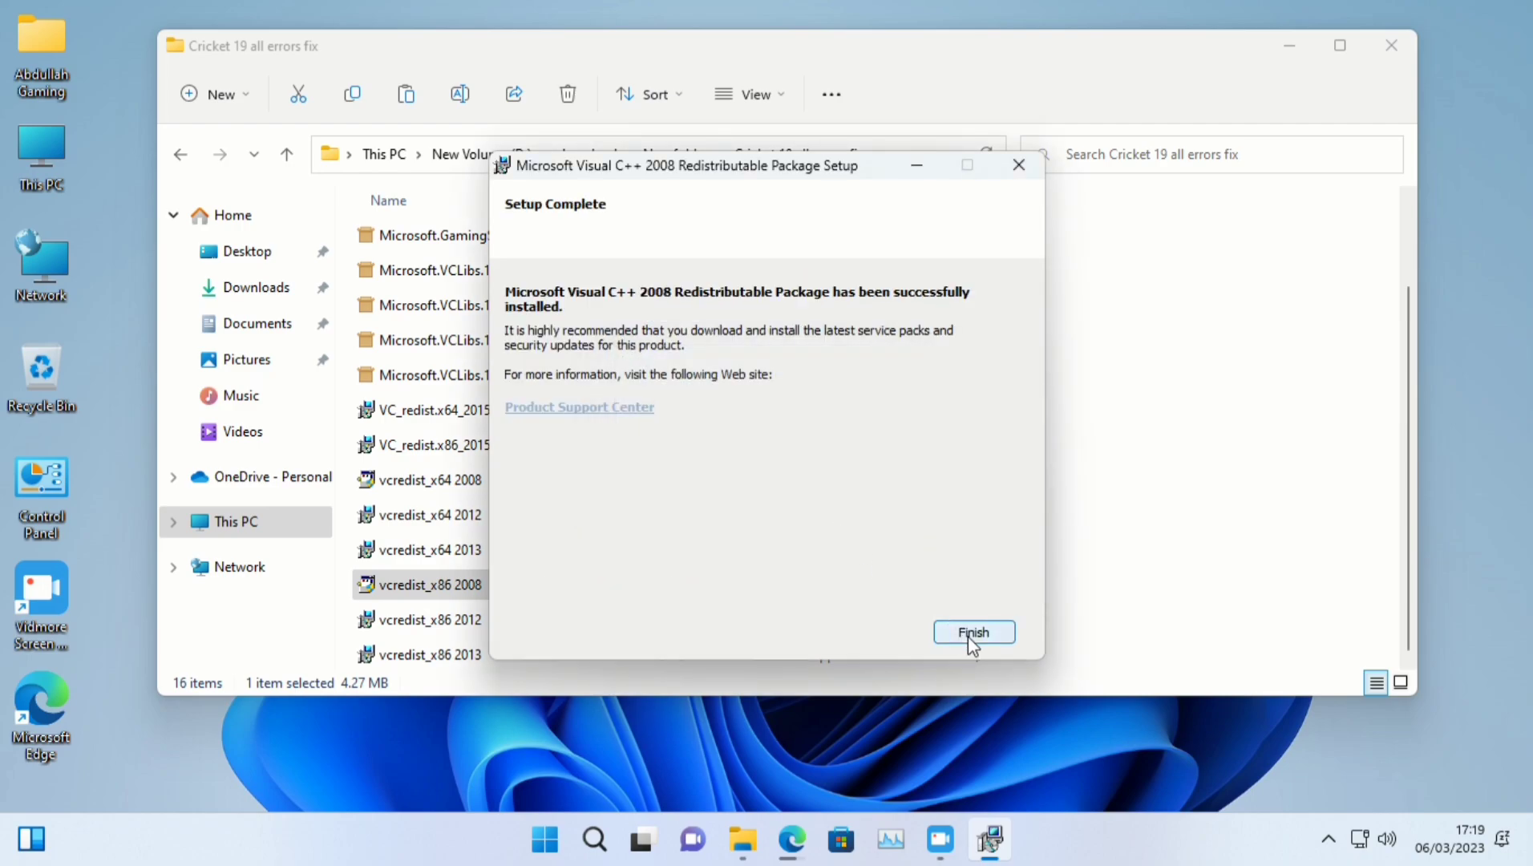
click(973, 634)
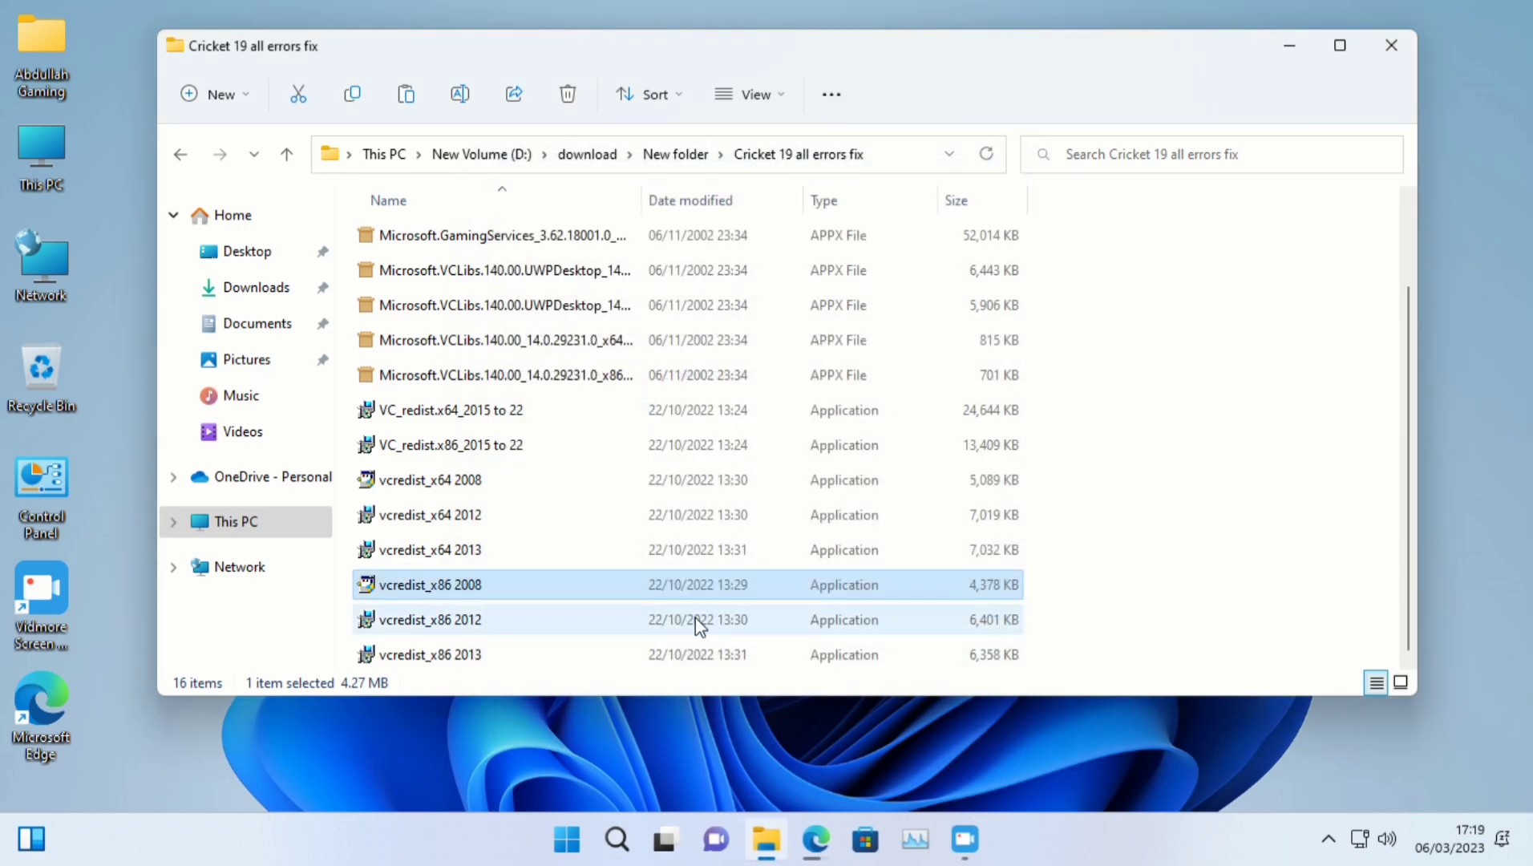
Install the Visual C++ 2012 x64 redistributable from vcredist_x64 2012, agreeing to the license terms, and close its setup.
click(497, 515)
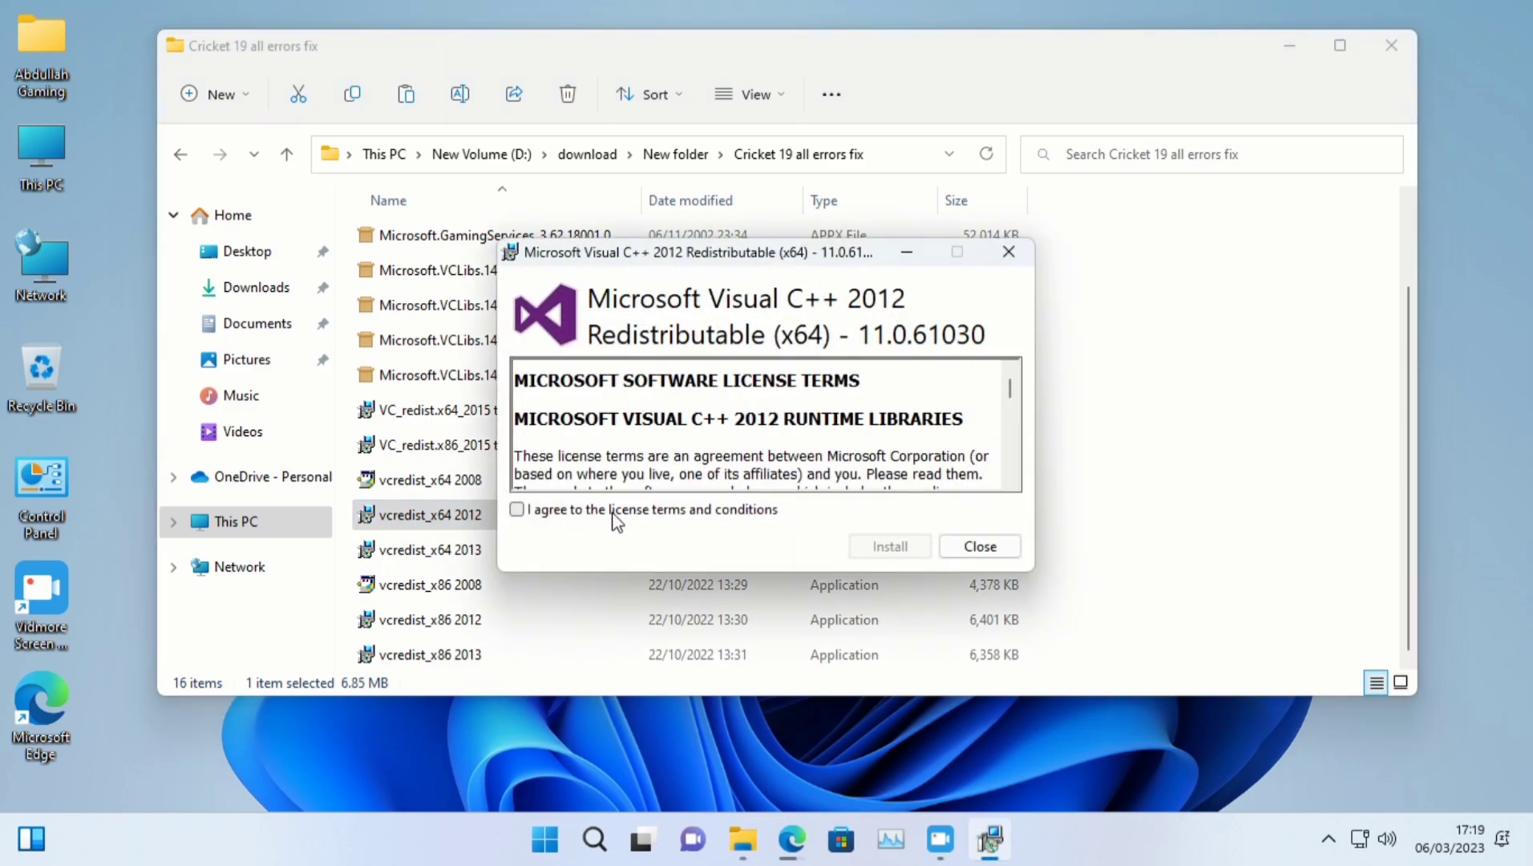
click(613, 519)
click(893, 549)
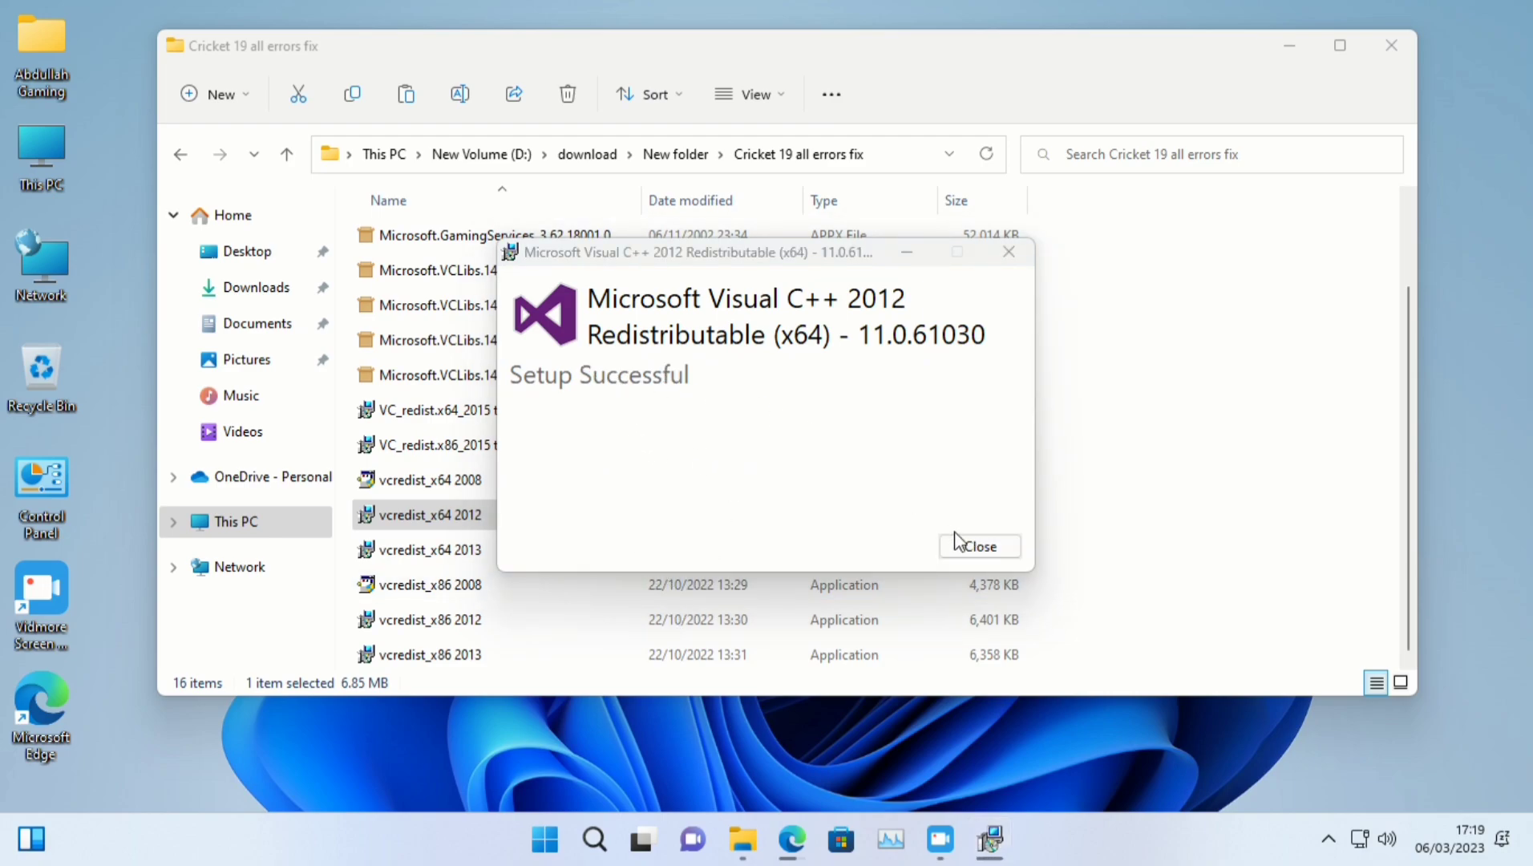
click(978, 538)
Install the Visual C++ 2012 x86 redistributable from vcredist_x86 2012, agreeing to the license terms, and close its setup.
click(513, 627)
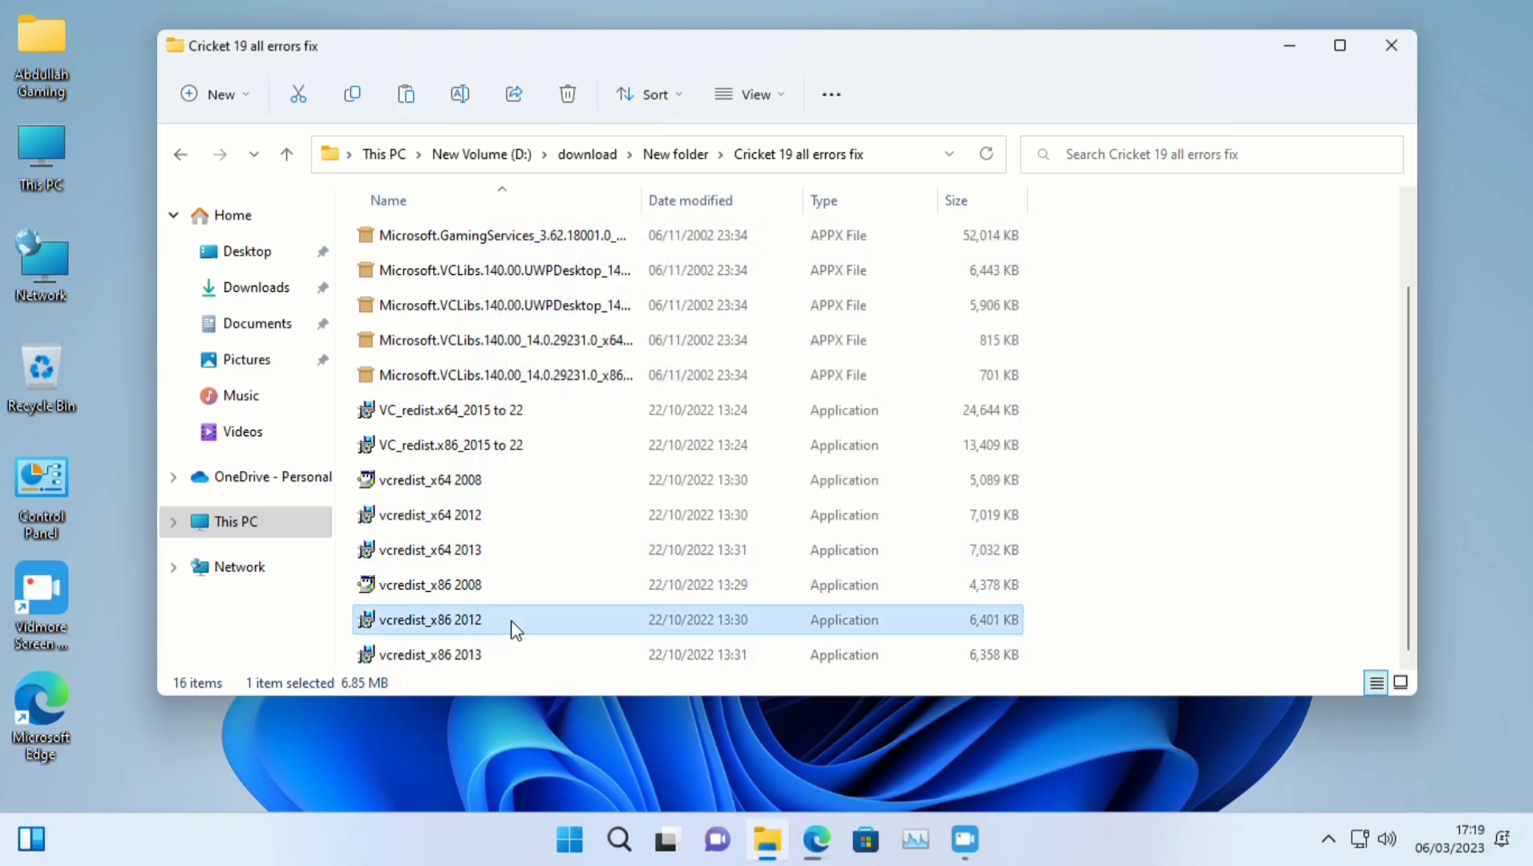
click(611, 514)
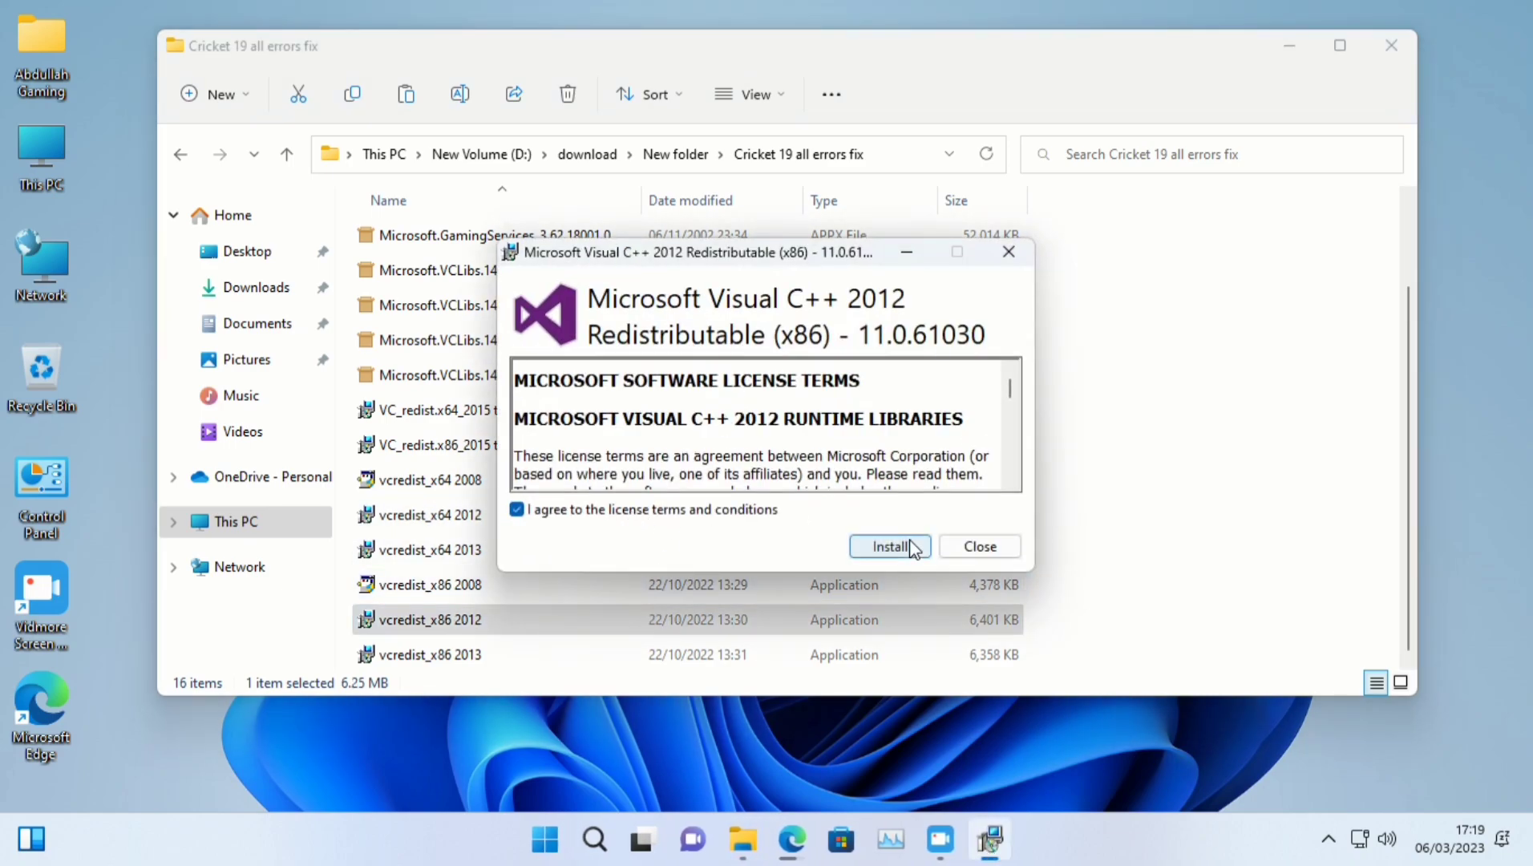
click(880, 547)
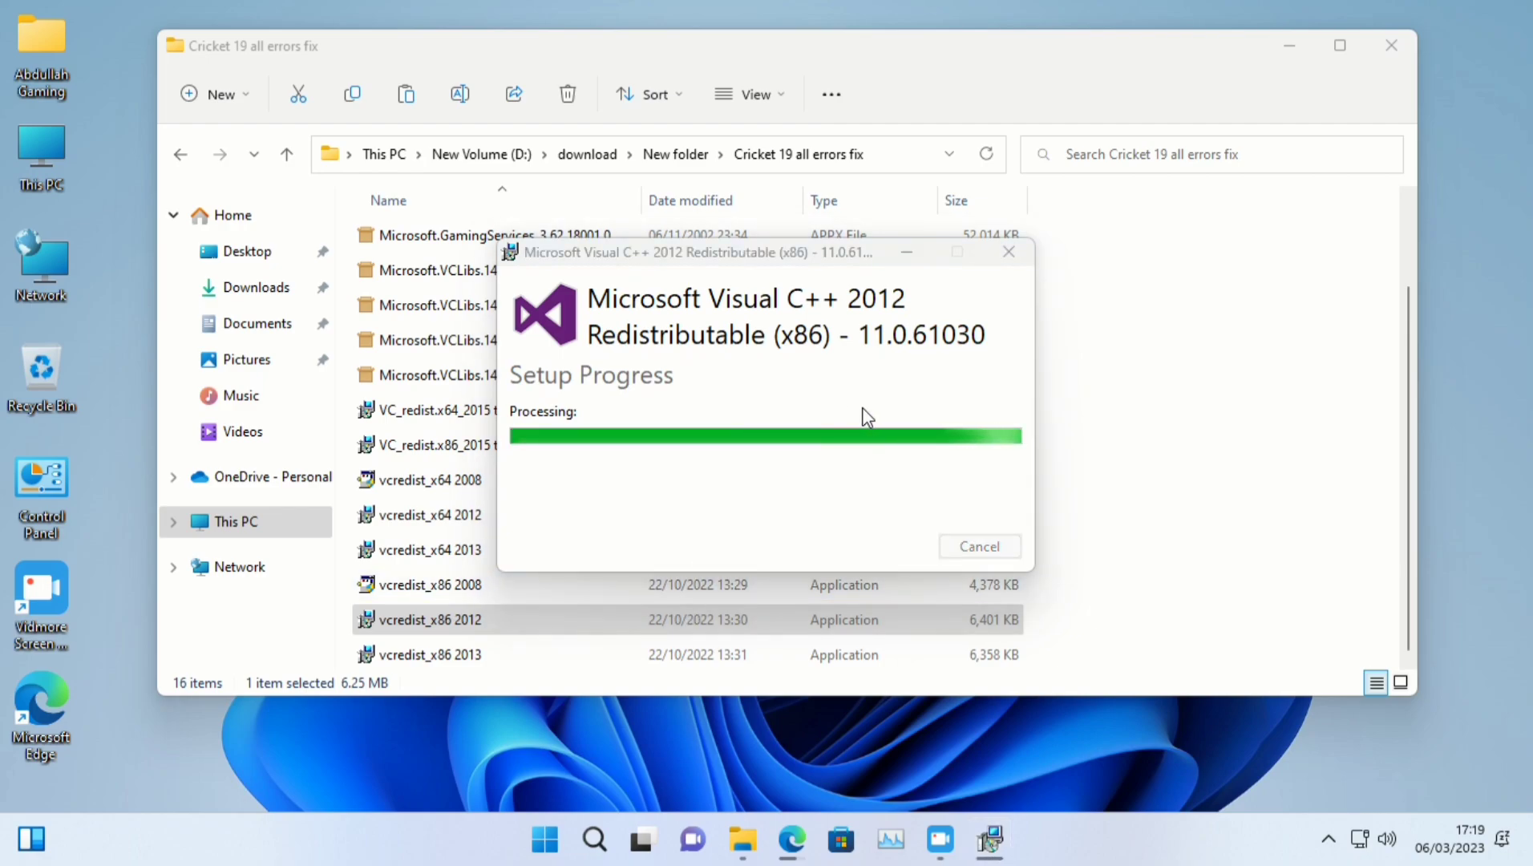
click(994, 546)
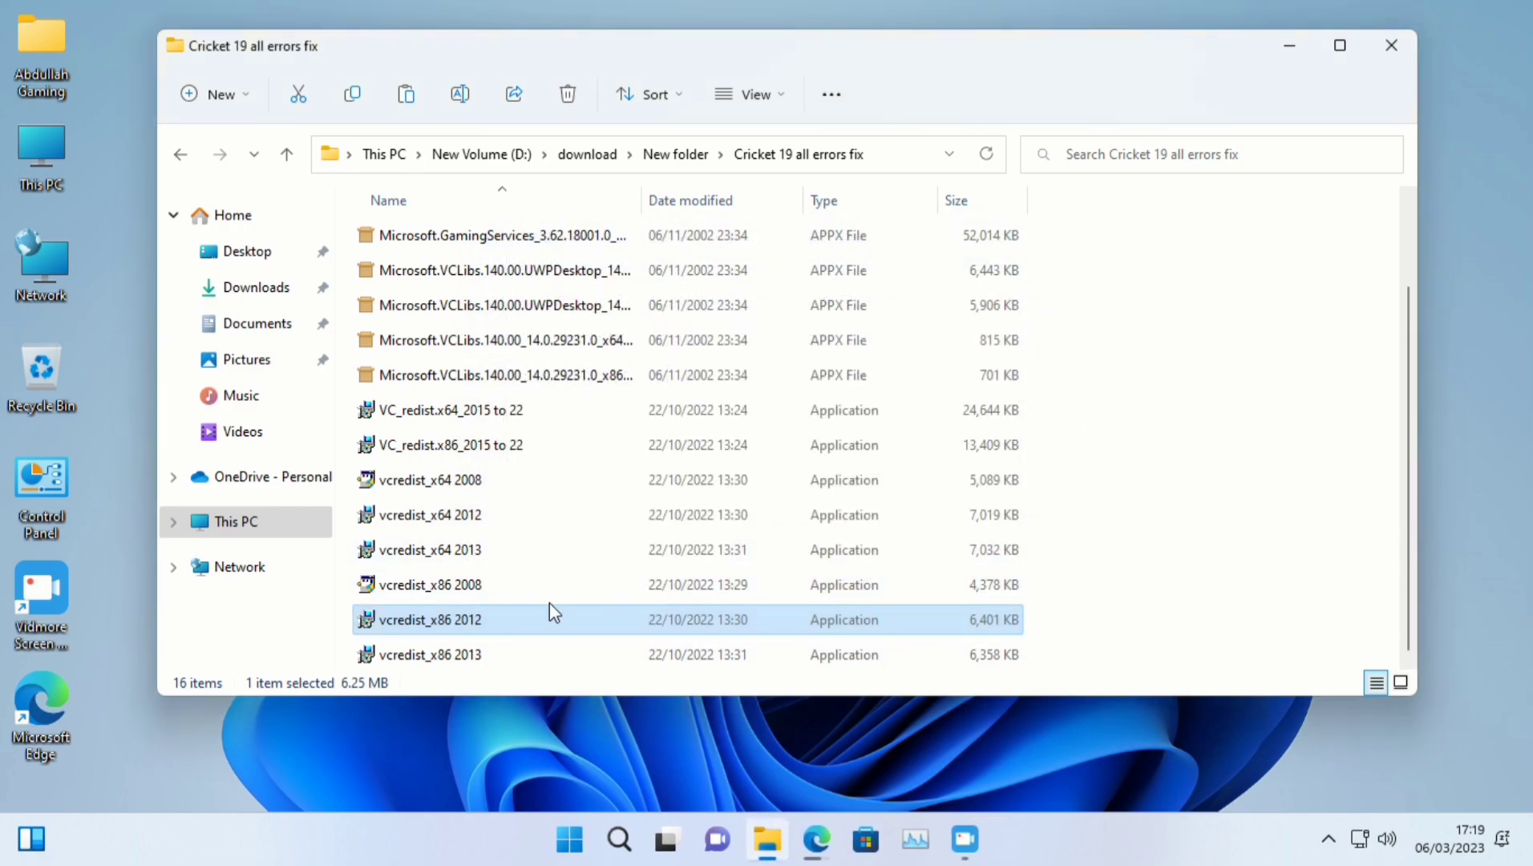
Install the Visual C++ 2013 x64 redistributable from vcredist_x64 2013, agreeing to the license terms, and close its setup.
click(511, 557)
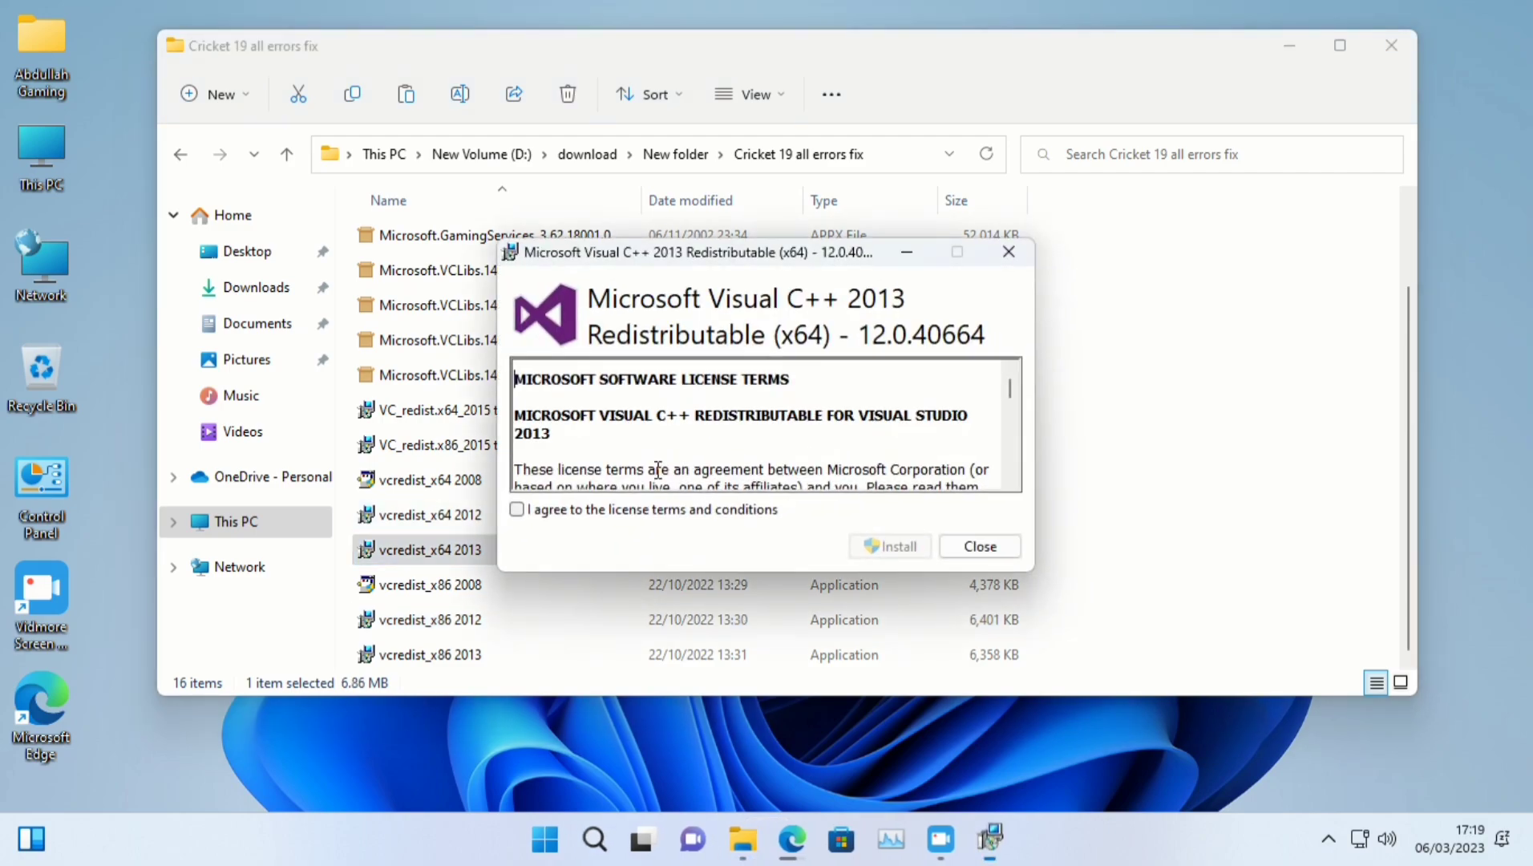
click(605, 513)
click(882, 546)
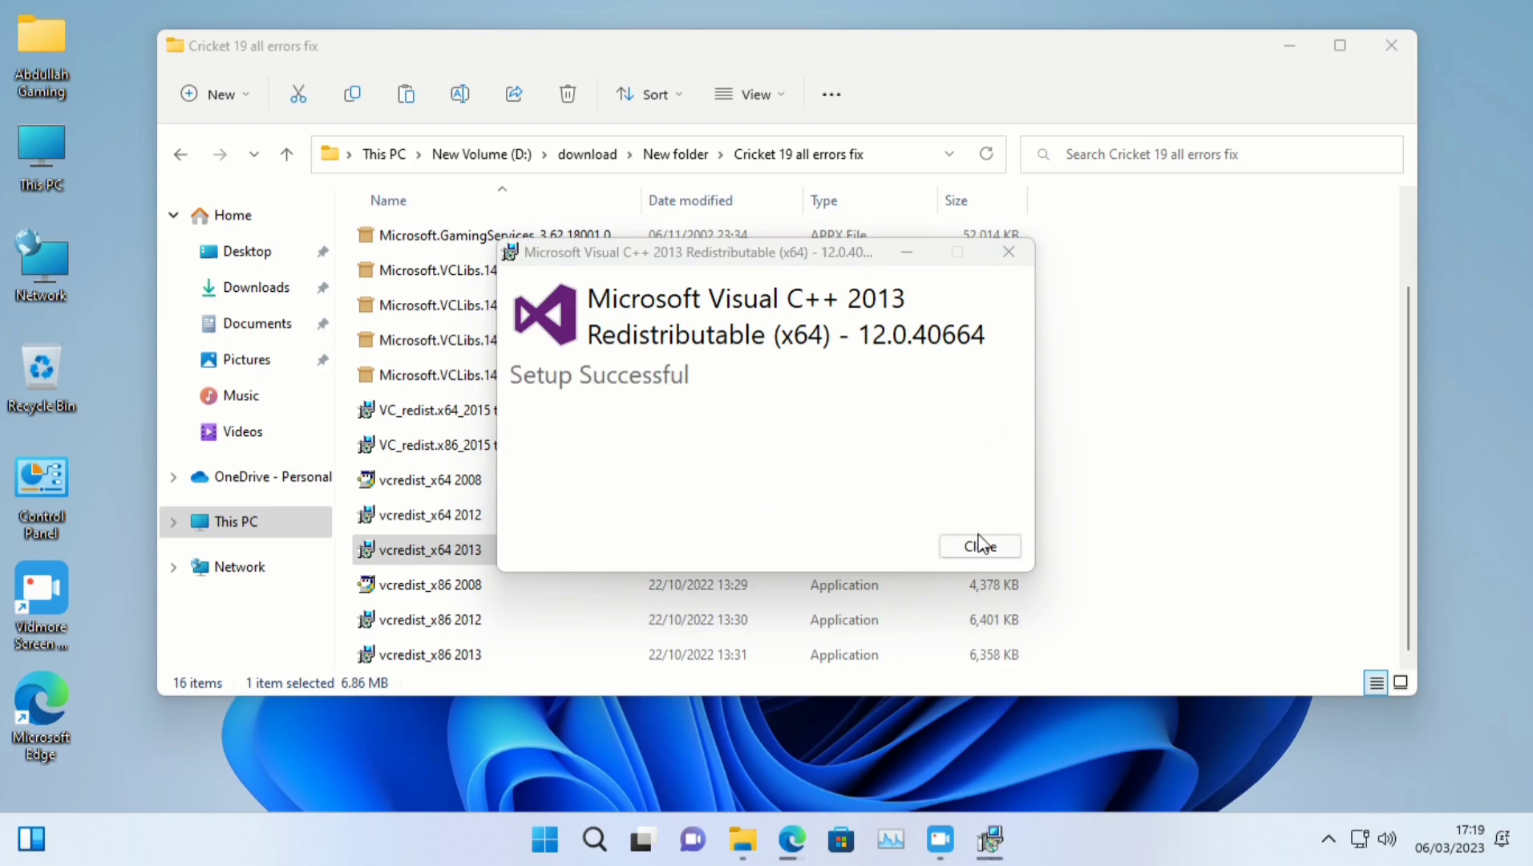
click(980, 546)
Install the Visual C++ 2013 x86 redistributable from vcredist_x86 2013, agreeing to the license terms, and close its setup.
click(558, 656)
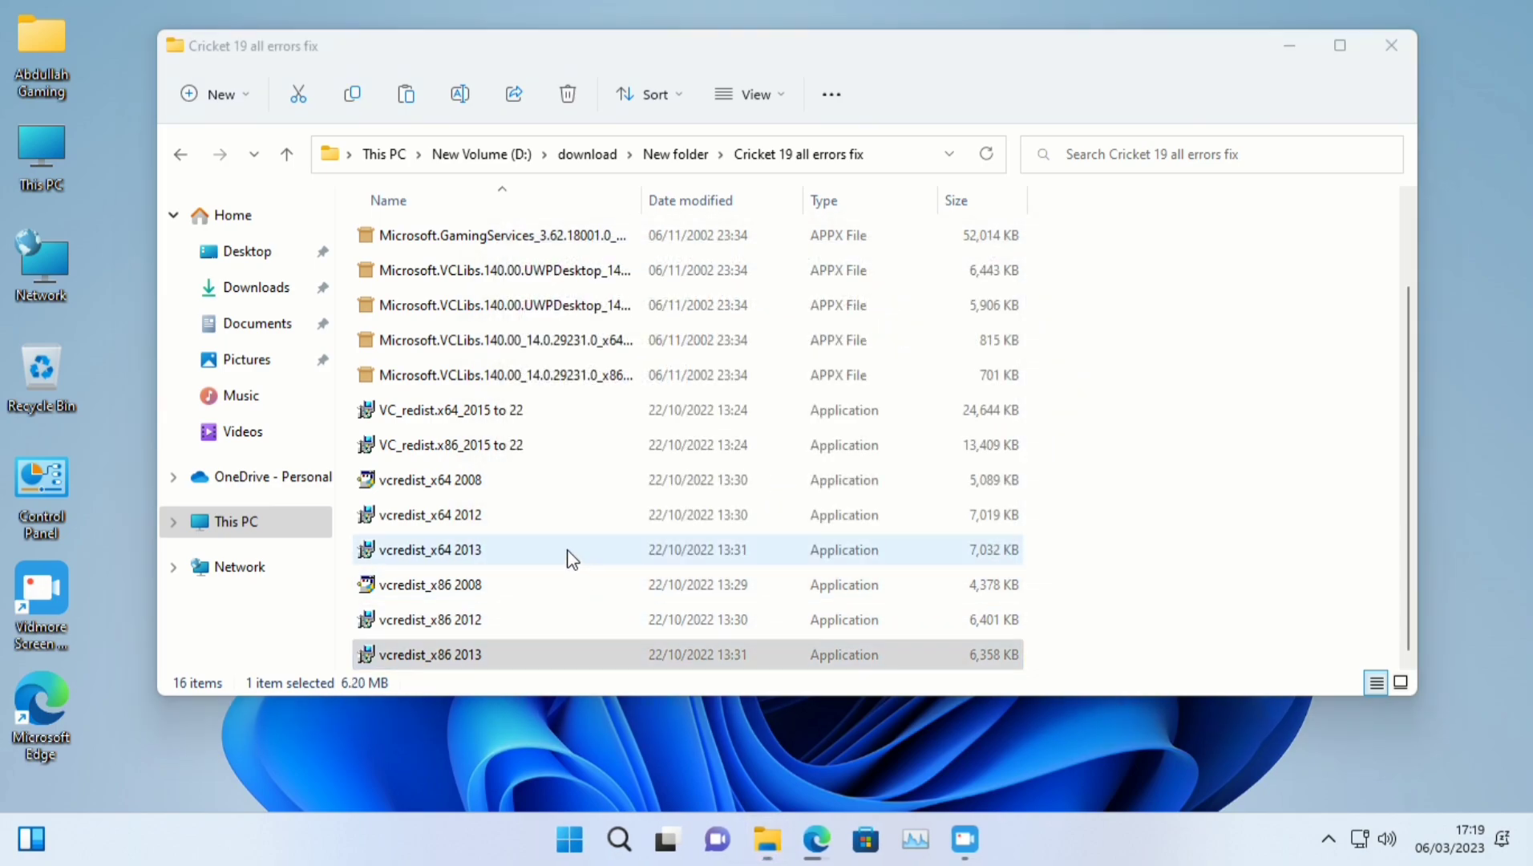
key(Return)
click(529, 508)
click(863, 541)
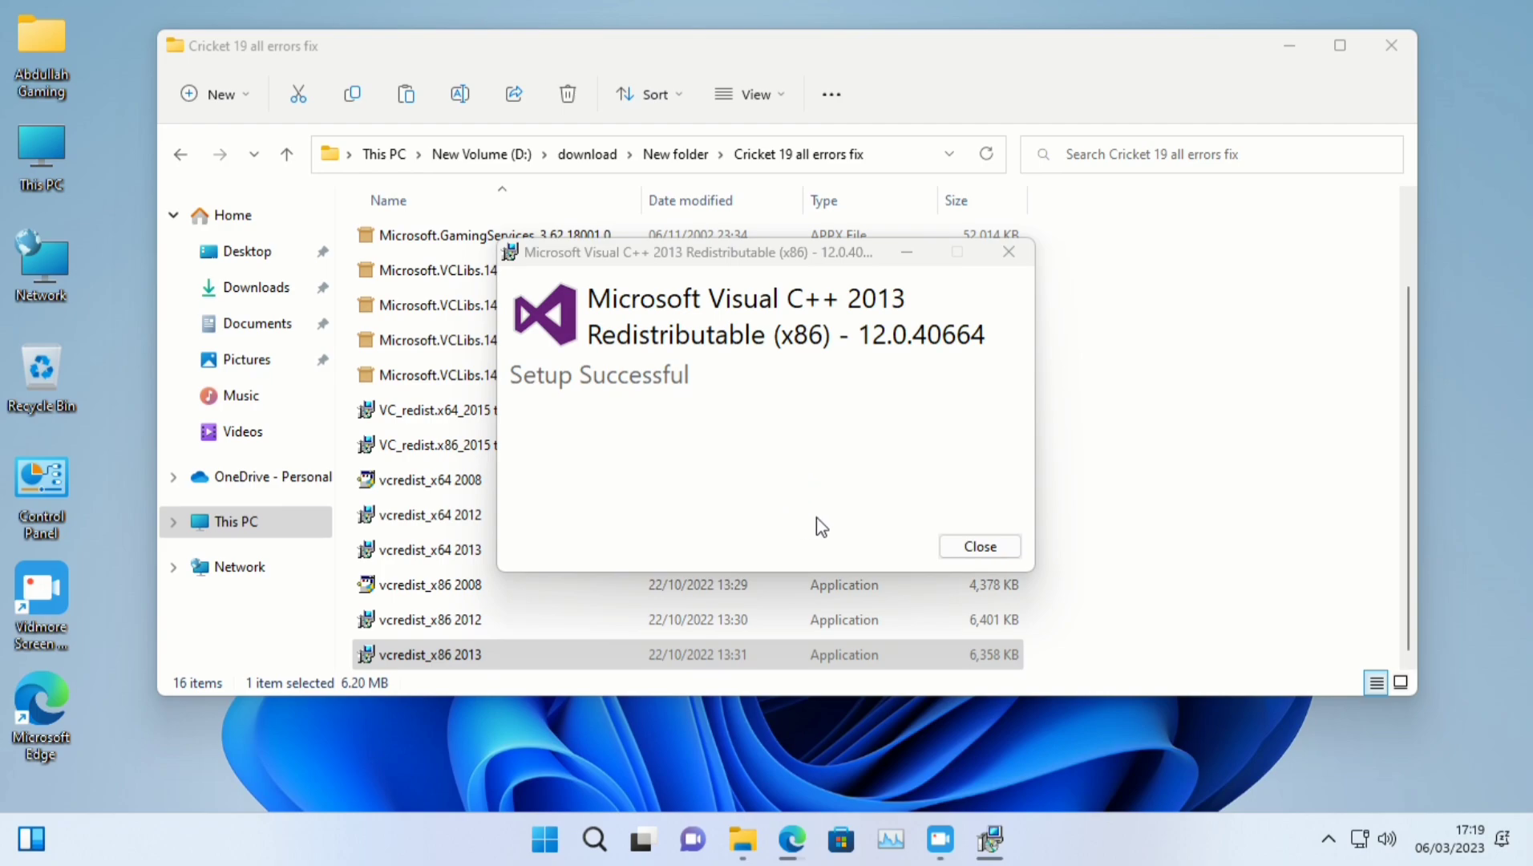
click(980, 546)
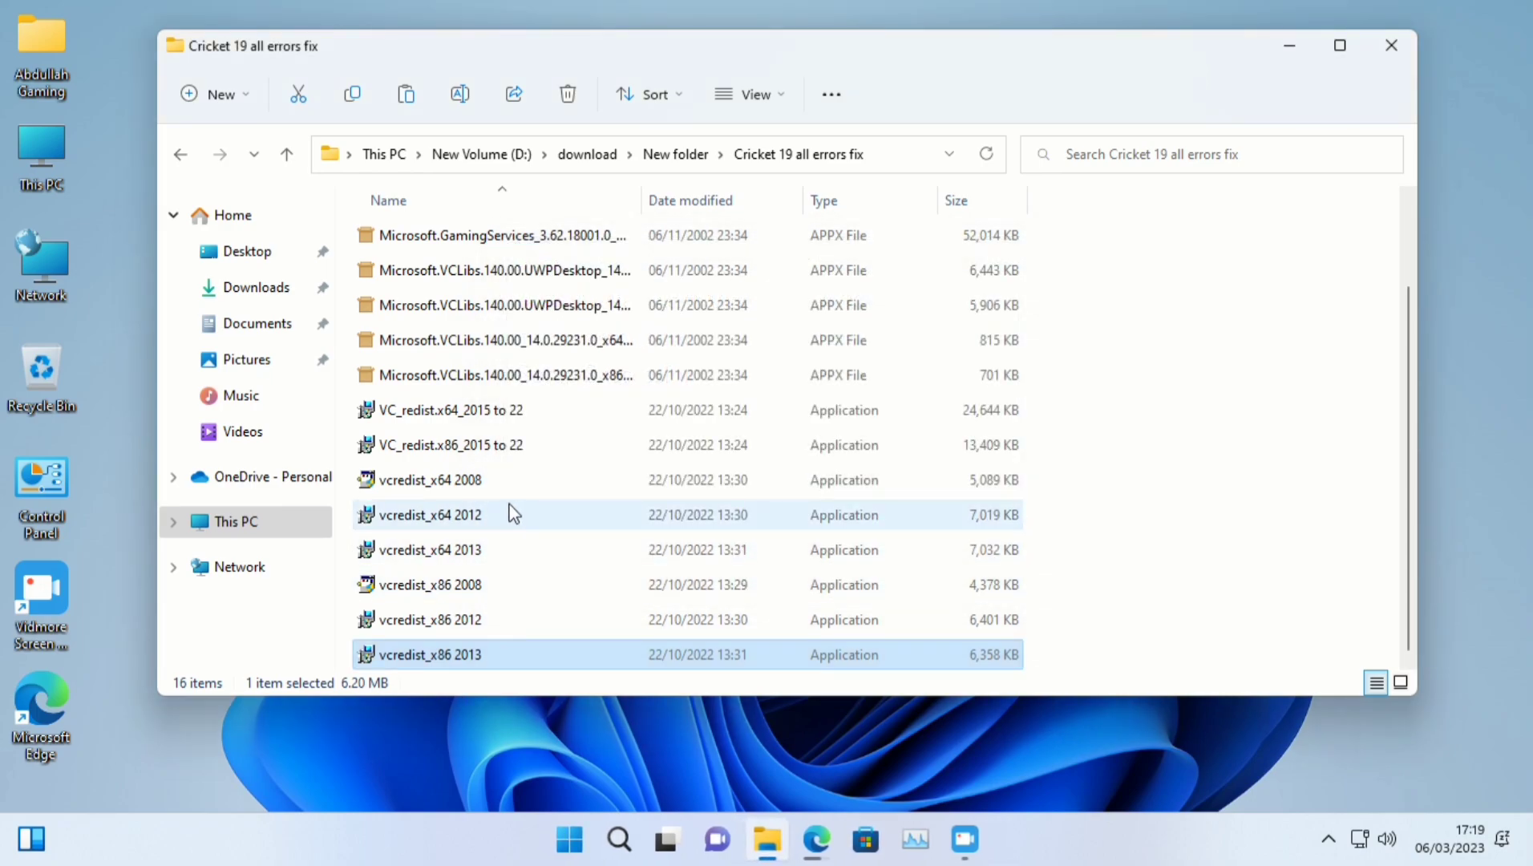
Install the Visual C++ 2015-2022 x64 redistributable from VC_redist.x64_2015 to 22, agreeing to the license terms, and close its setup.
double_click(552, 420)
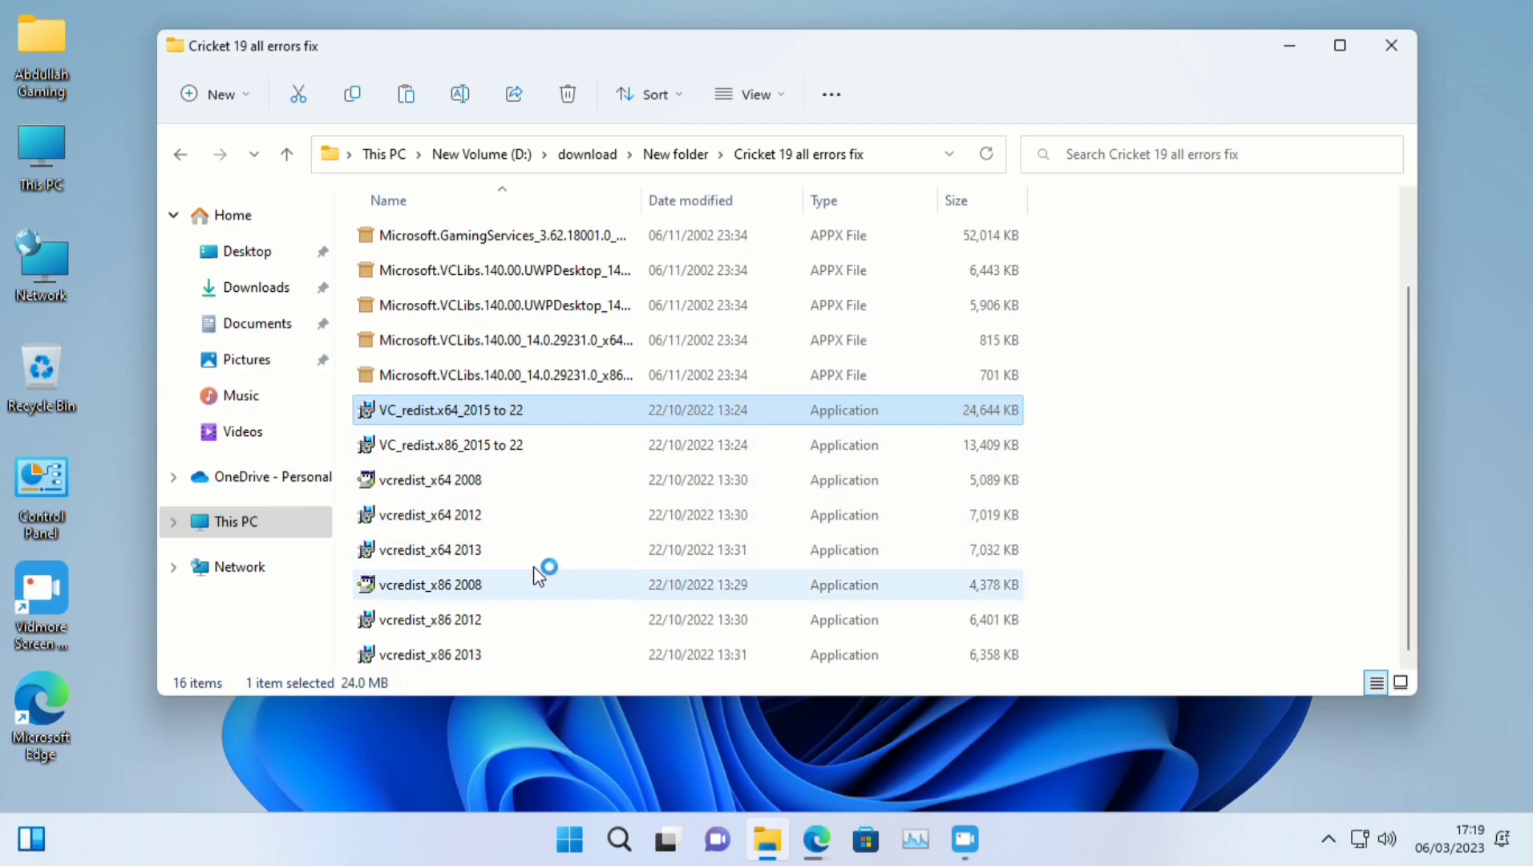
click(619, 513)
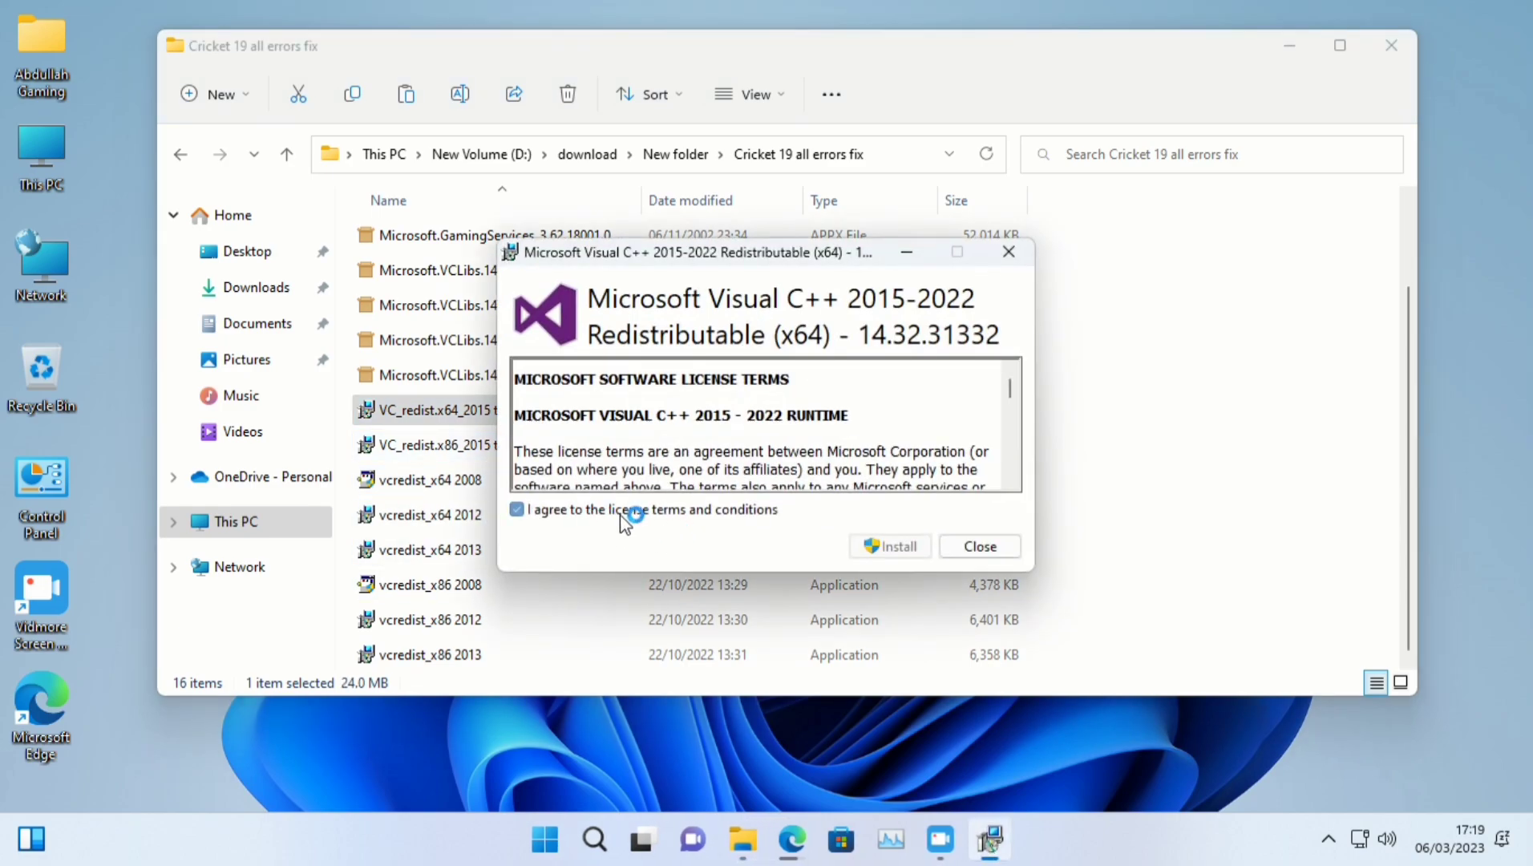
click(866, 548)
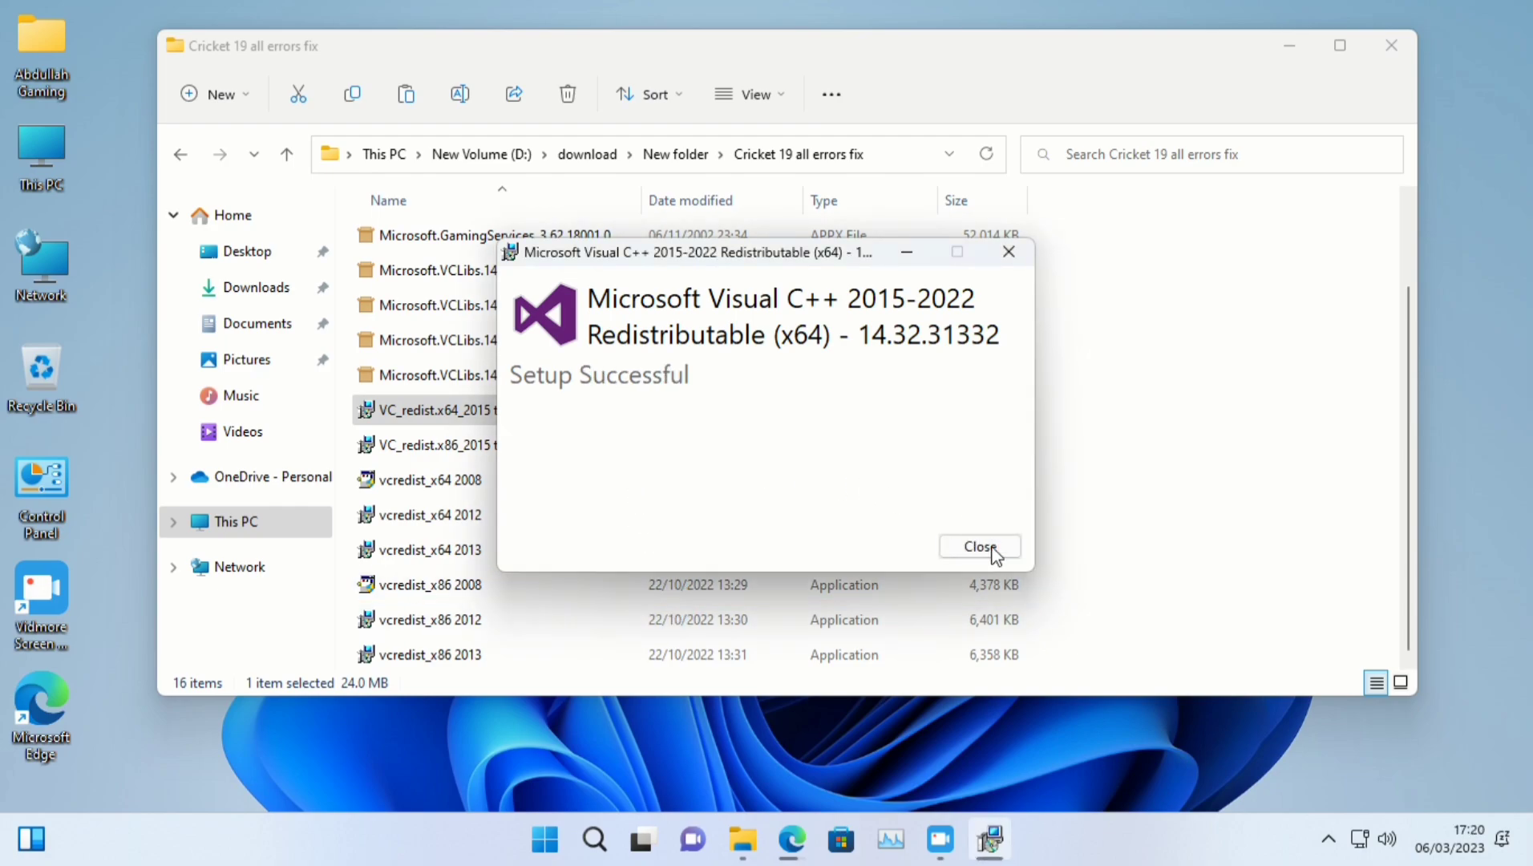
click(995, 554)
Install the Visual C++ 2015-2022 x86 redistributable from VC_redist.x86_2015 to 22, agreeing to the license terms, and close its setup.
double_click(609, 461)
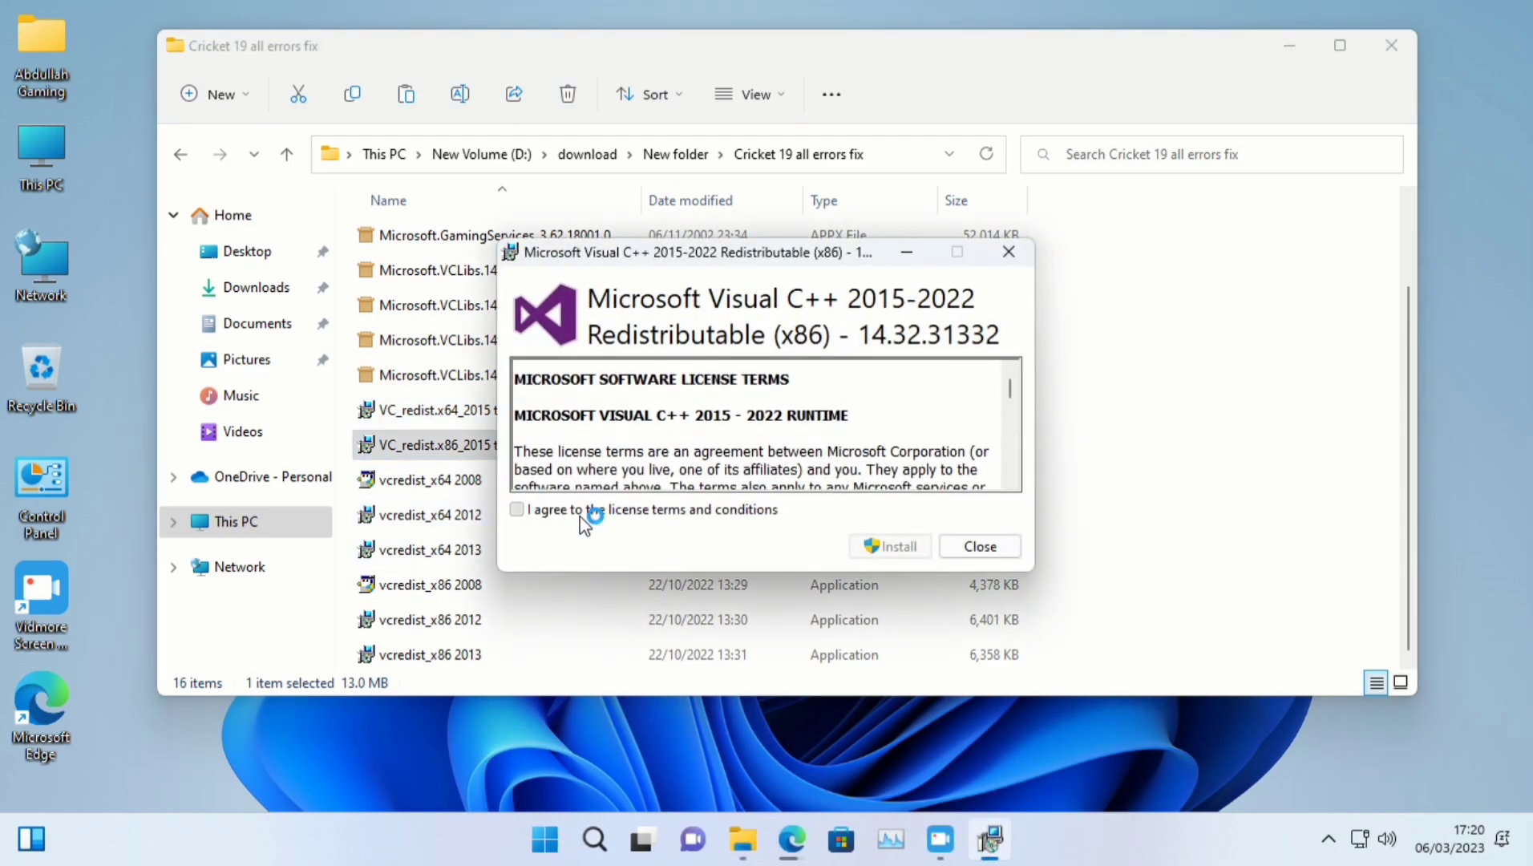
click(580, 513)
click(890, 546)
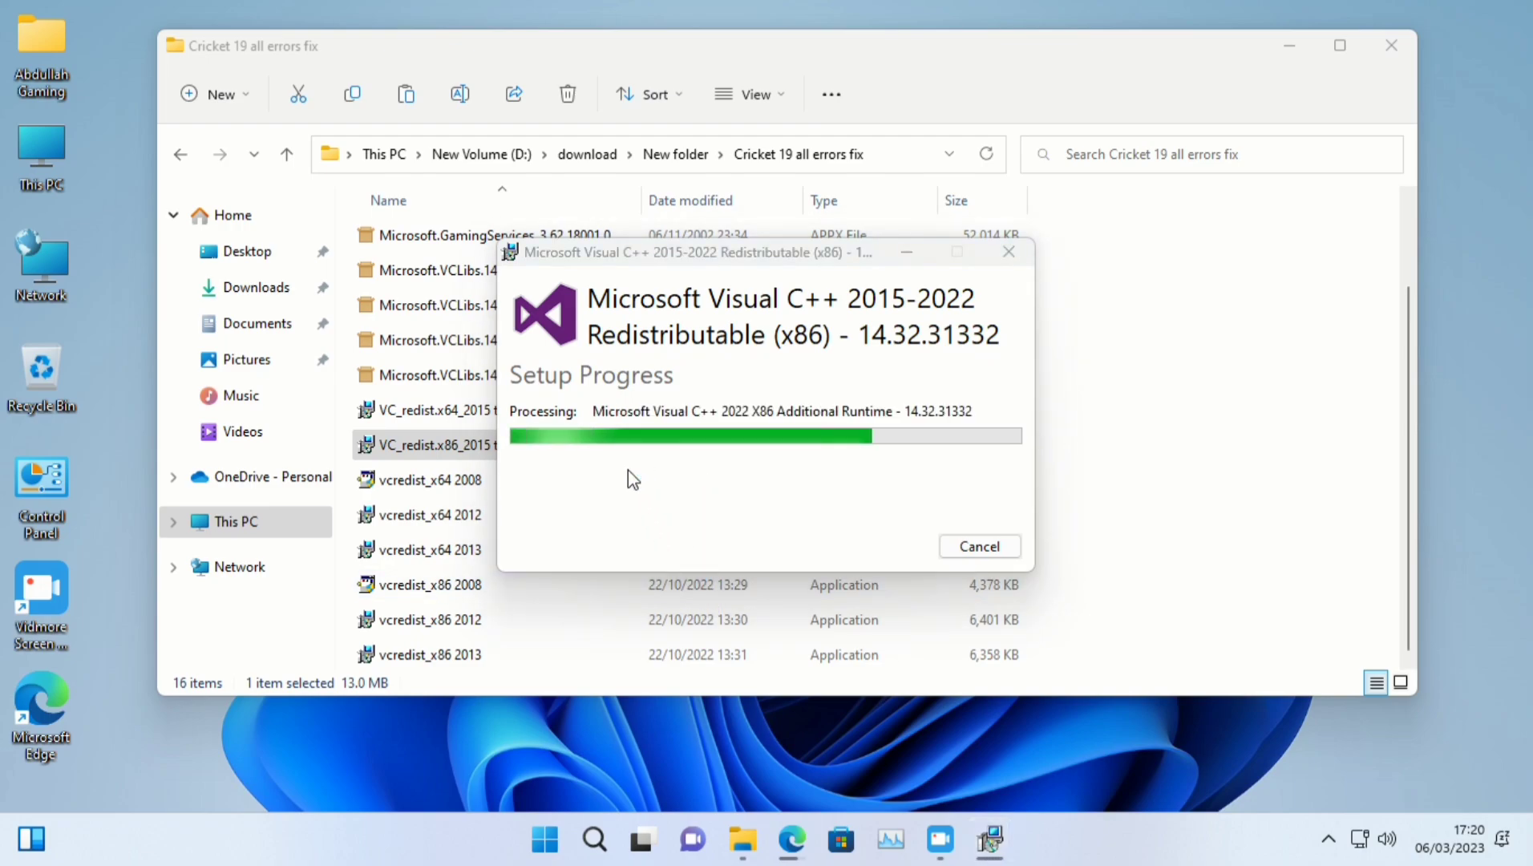
click(946, 546)
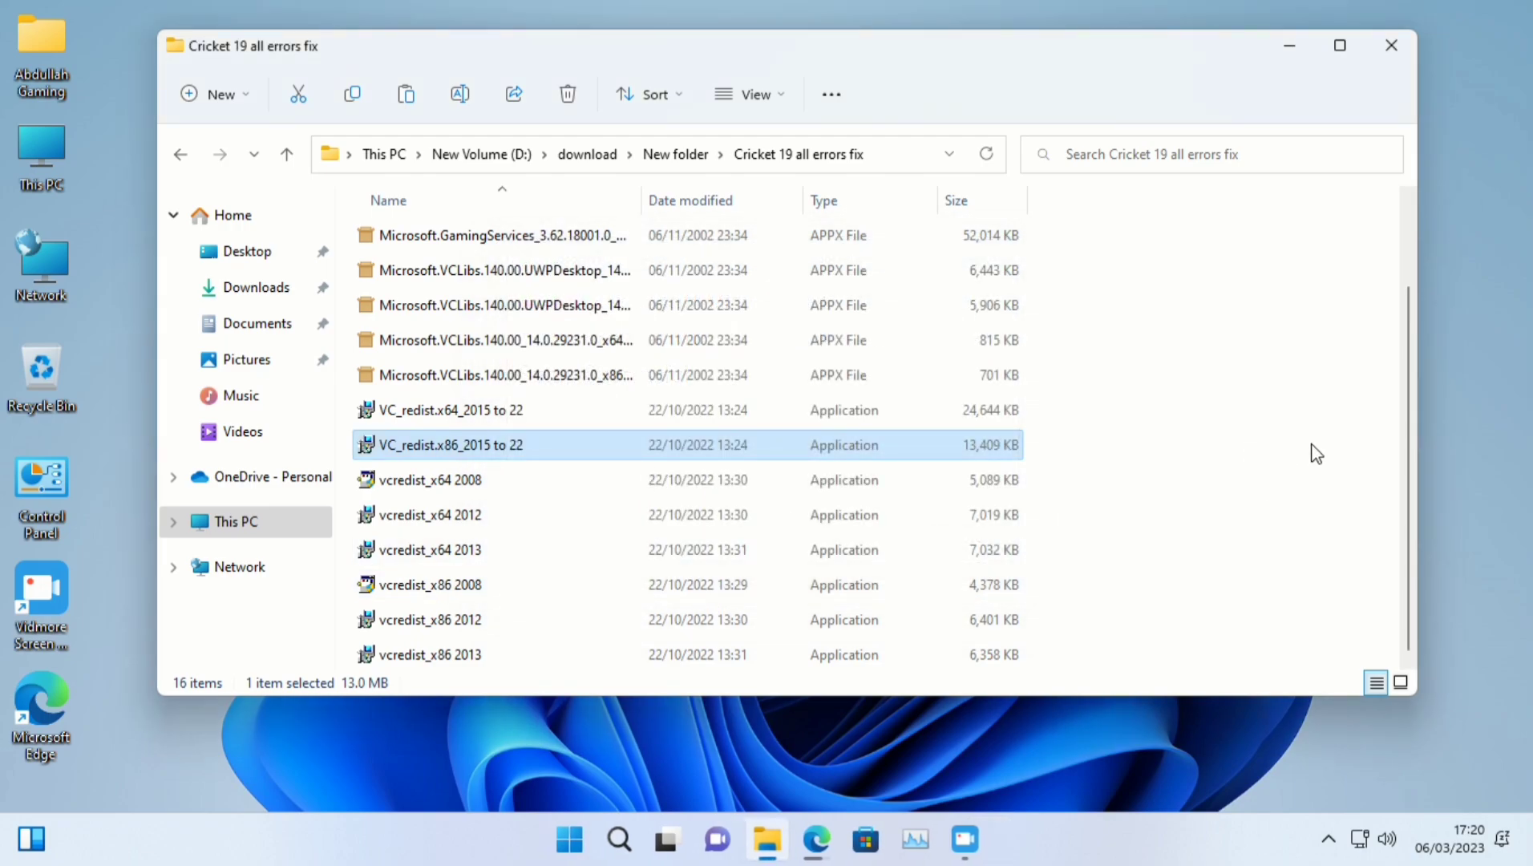
Install the x64 Microsoft.DirectXRuntime_9.29.952.0 APPX package from the errors-fix folder and close its installer.
drag(1412, 455, 1409, 349)
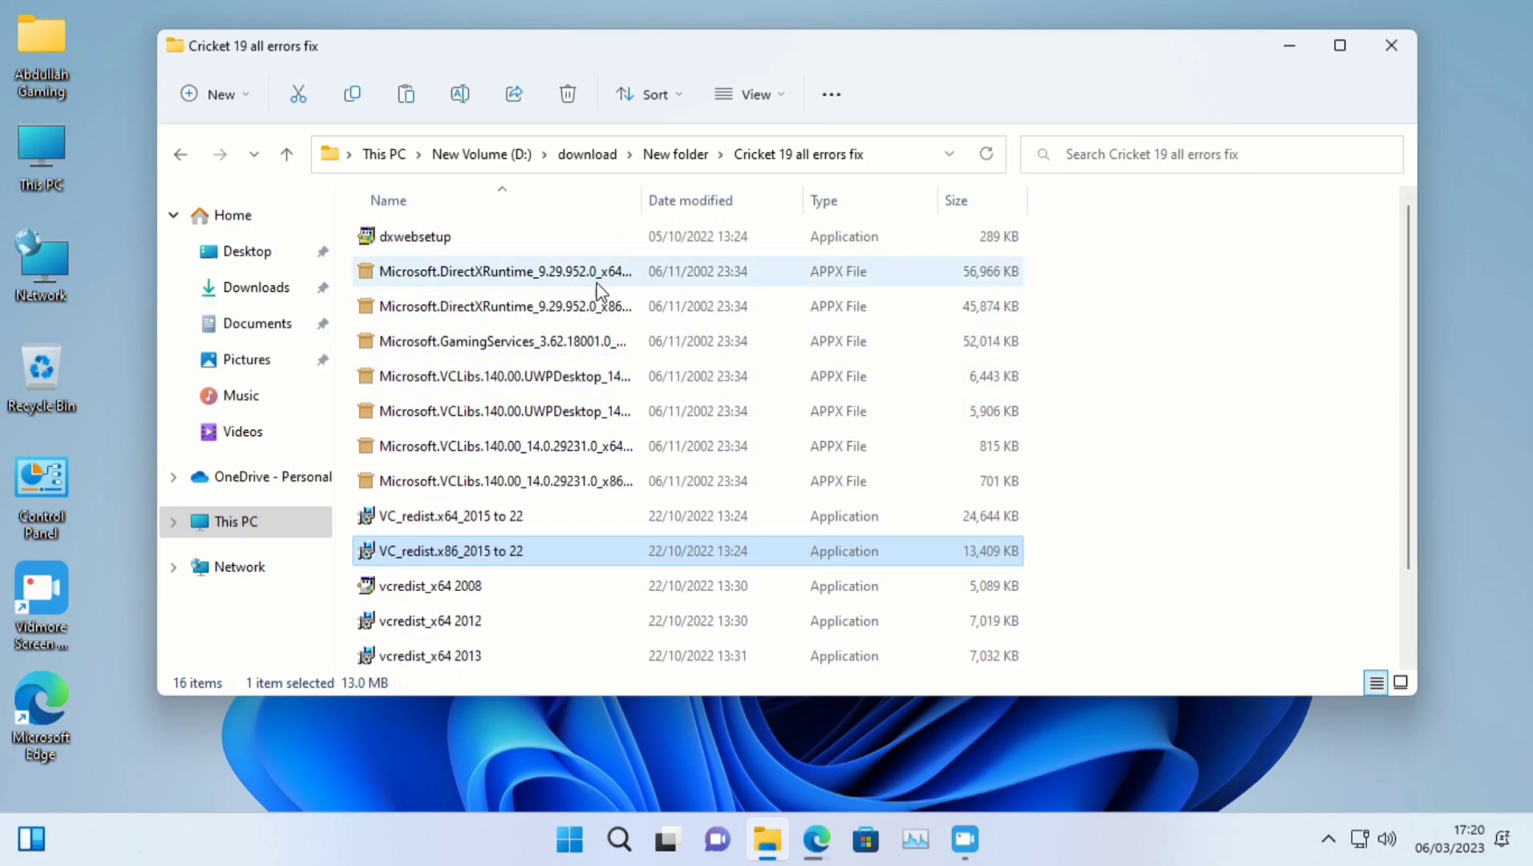
click(555, 273)
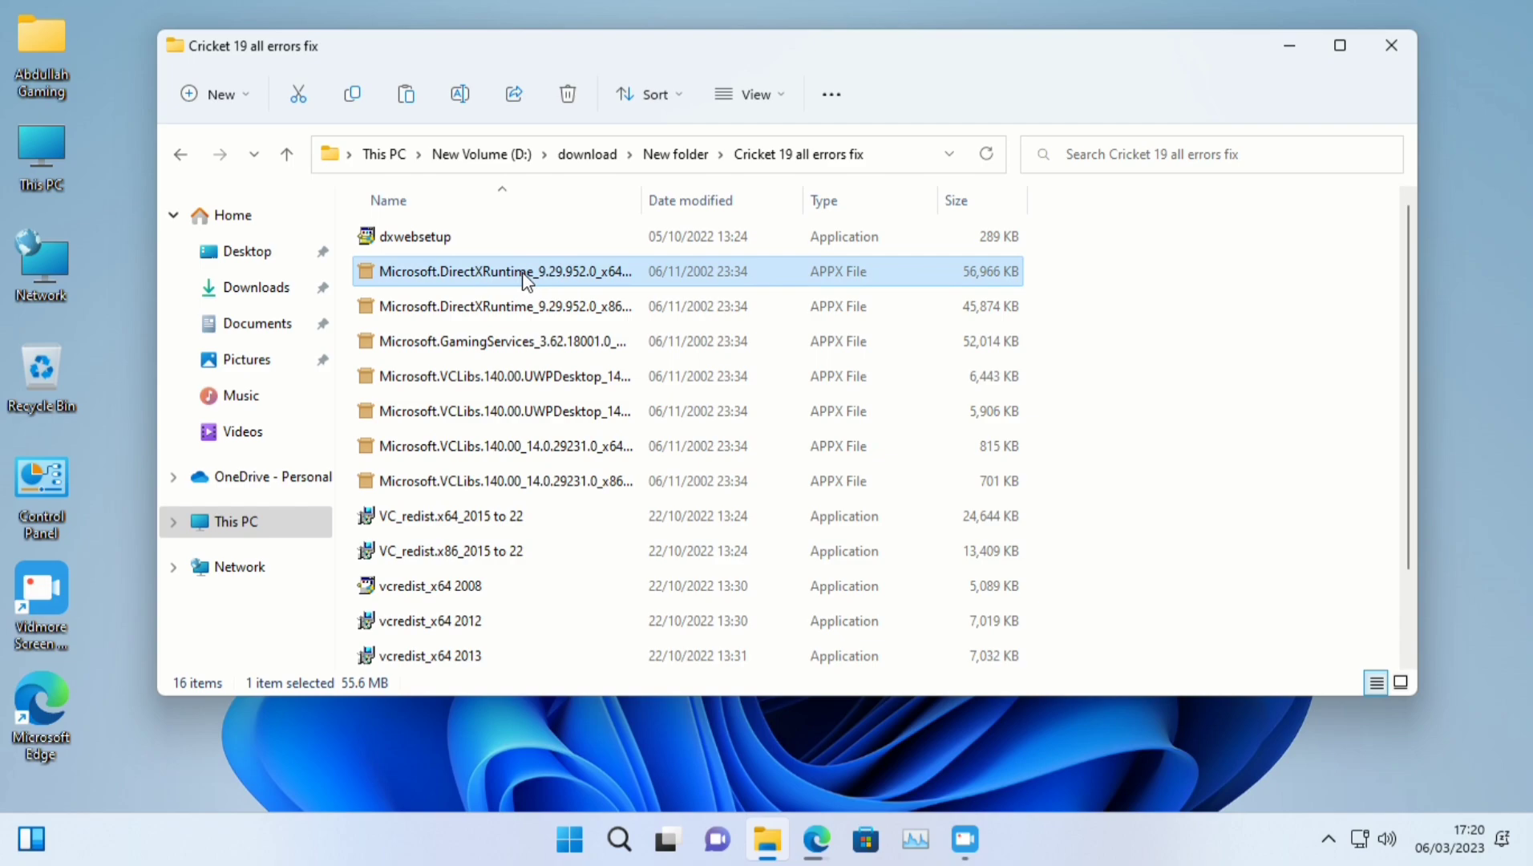
double_click(560, 279)
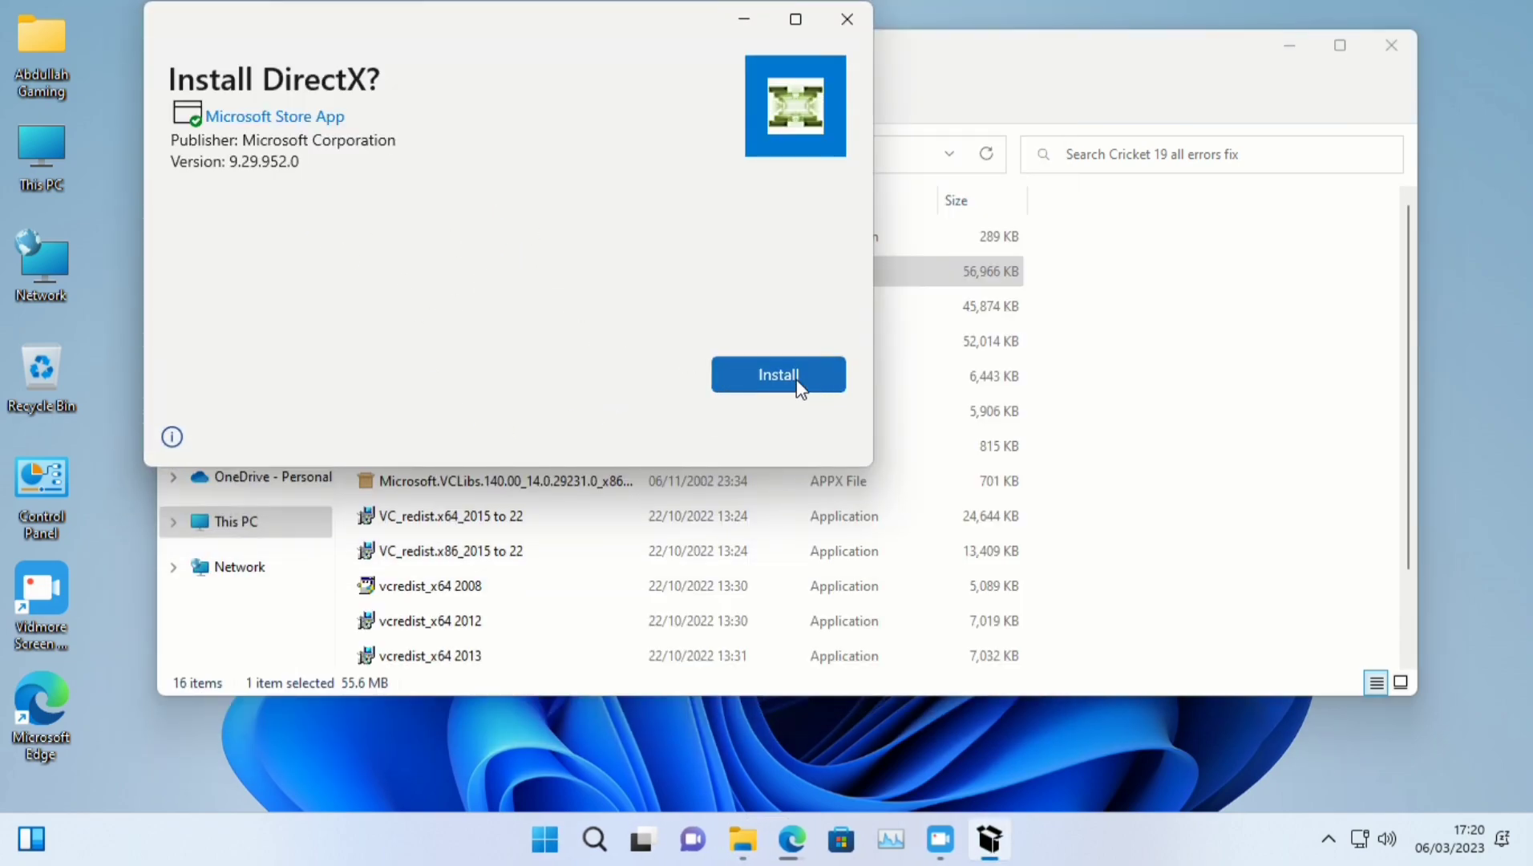
click(798, 389)
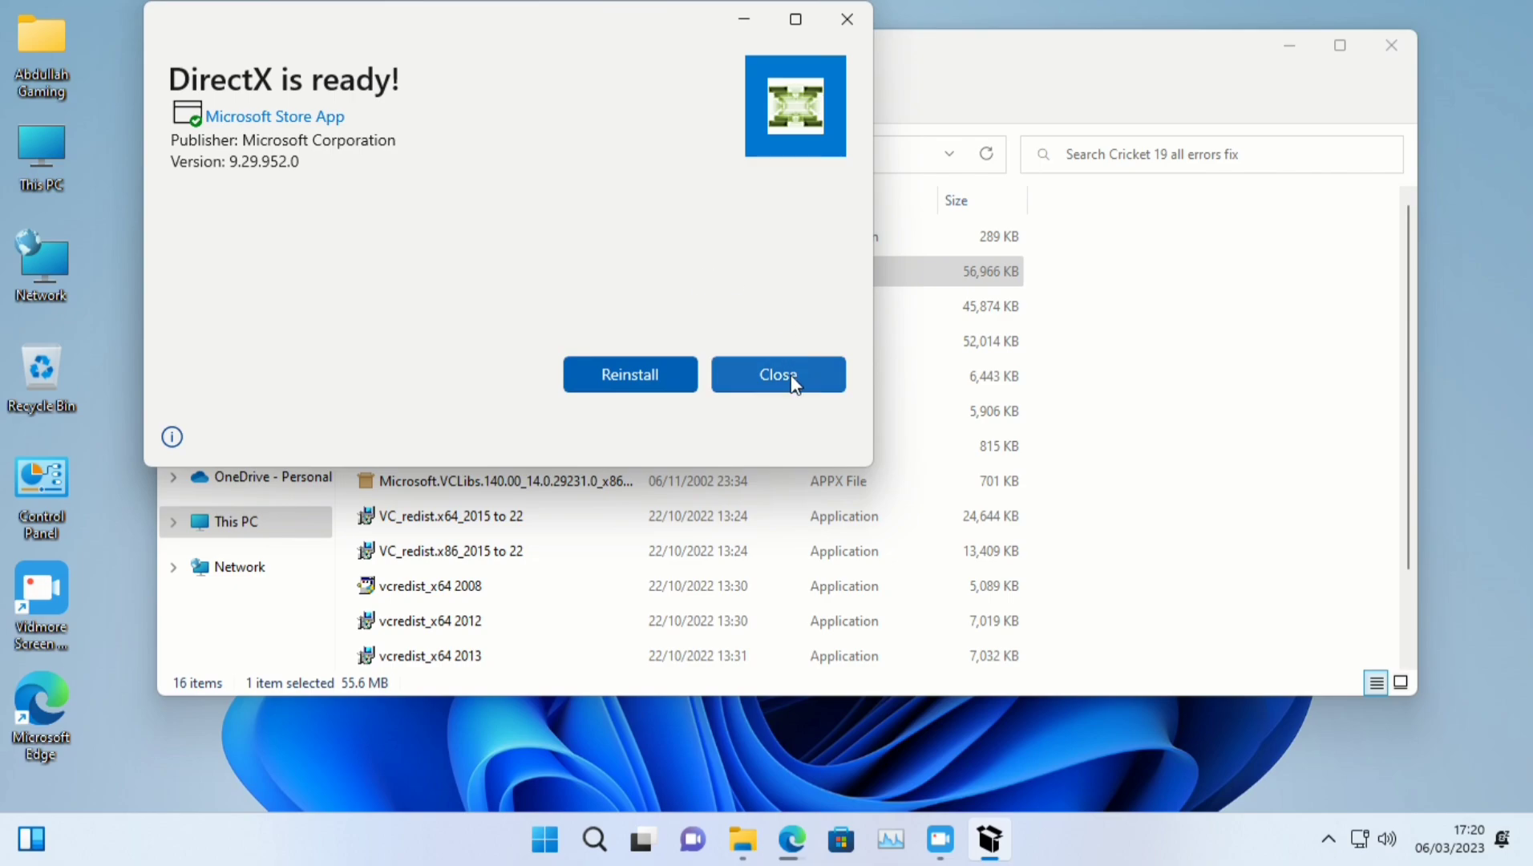
click(788, 377)
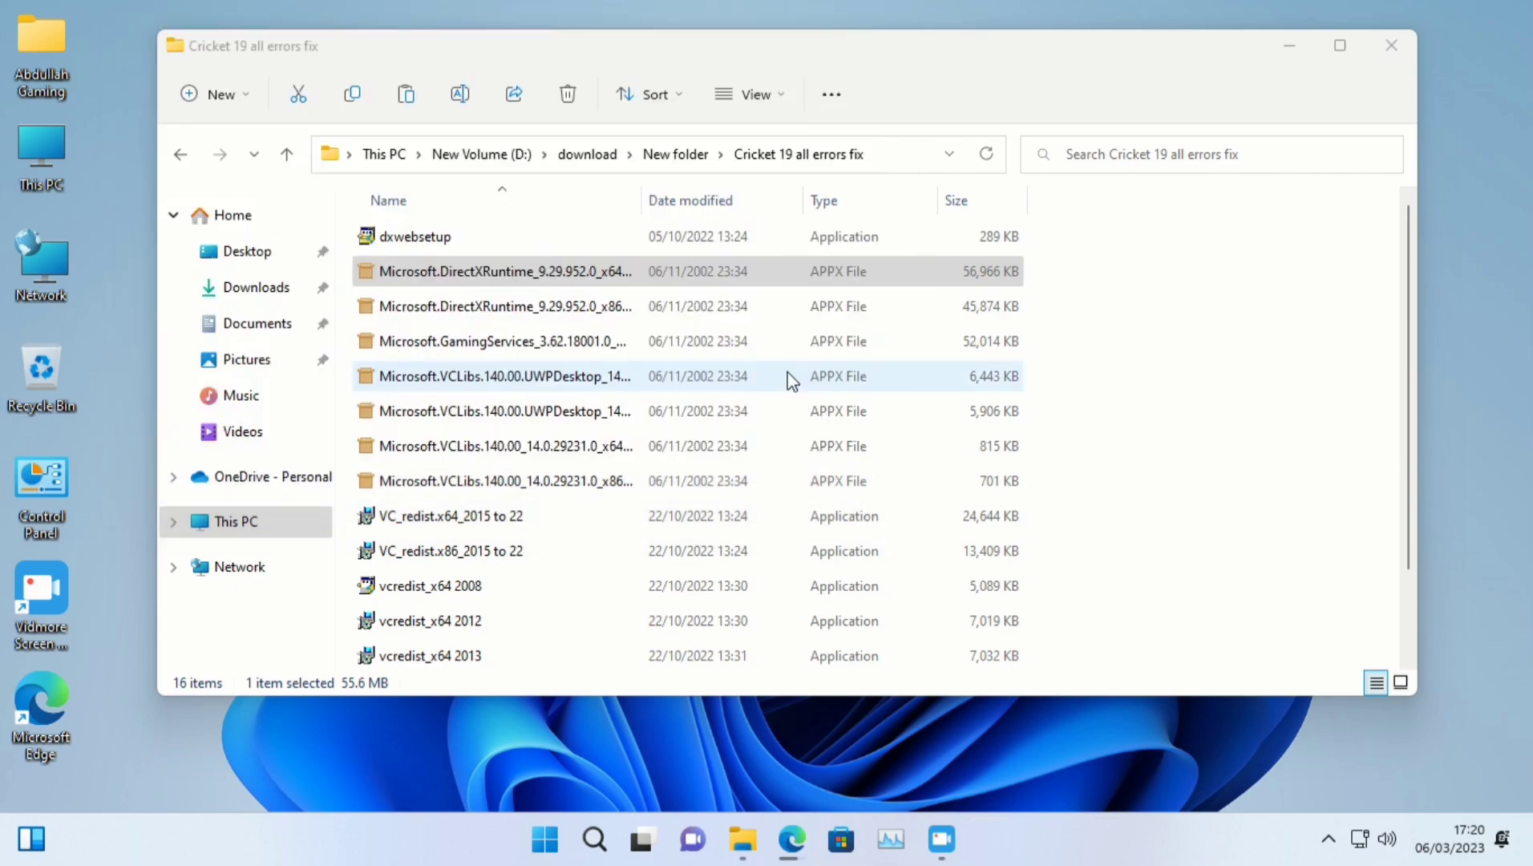
Install the x86 Microsoft.DirectXRuntime_9.29.952.0 APPX package and close its installer.
click(593, 307)
double_click(591, 307)
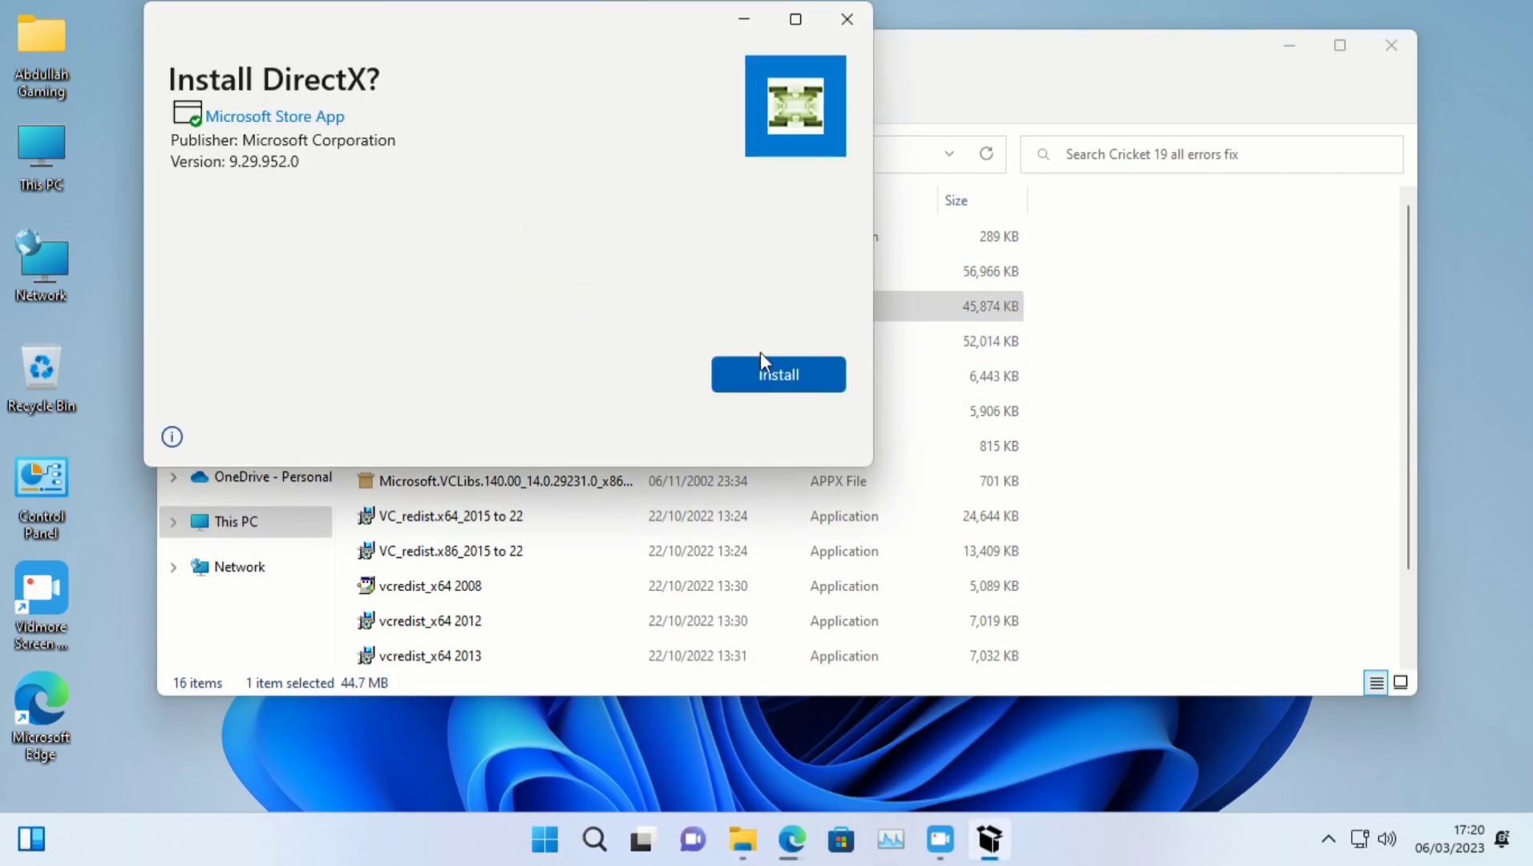
click(766, 366)
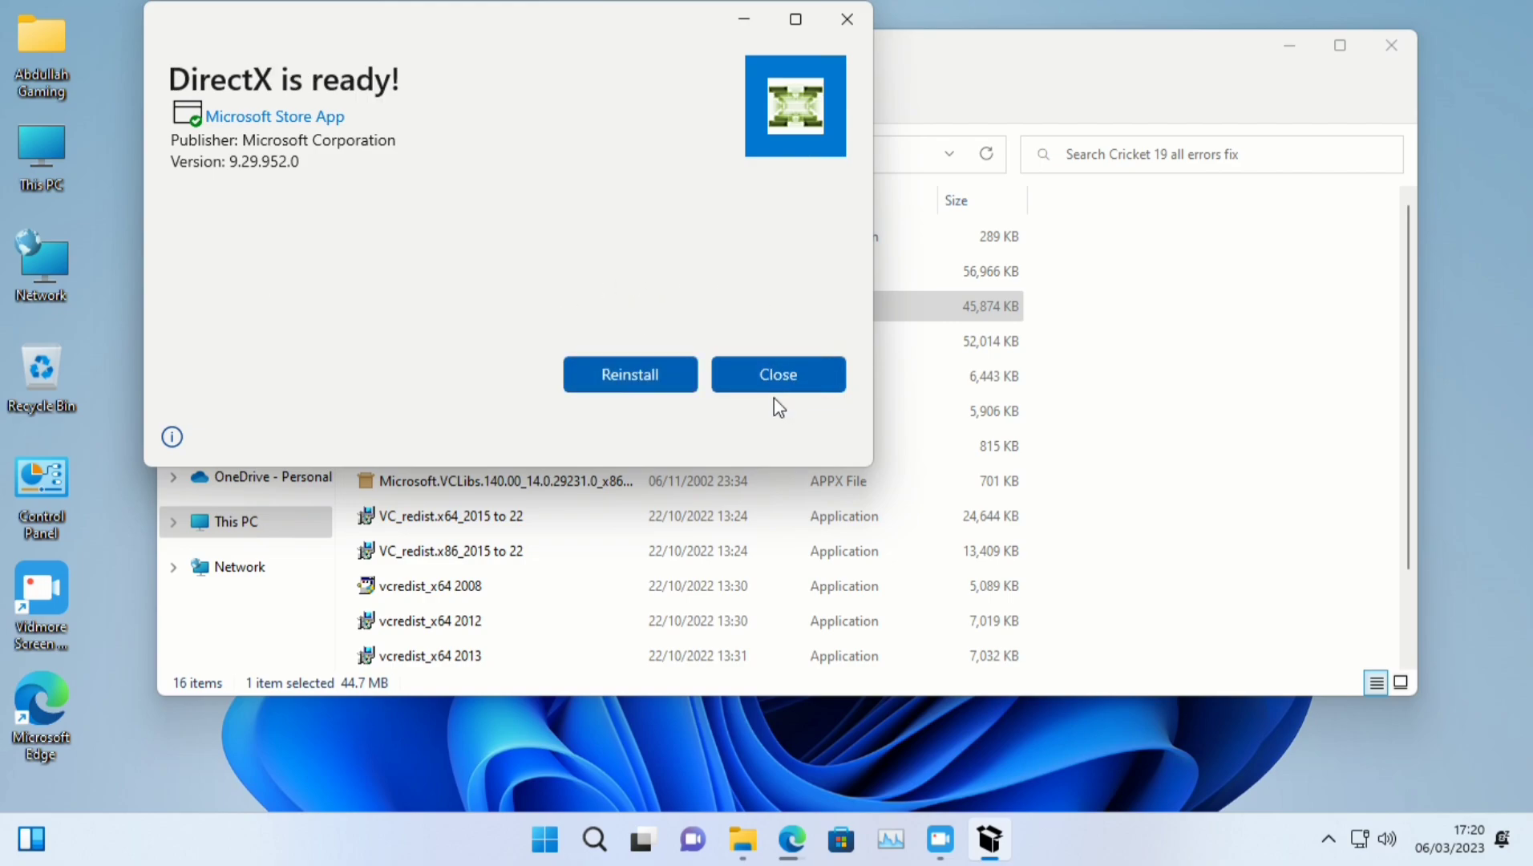
click(775, 392)
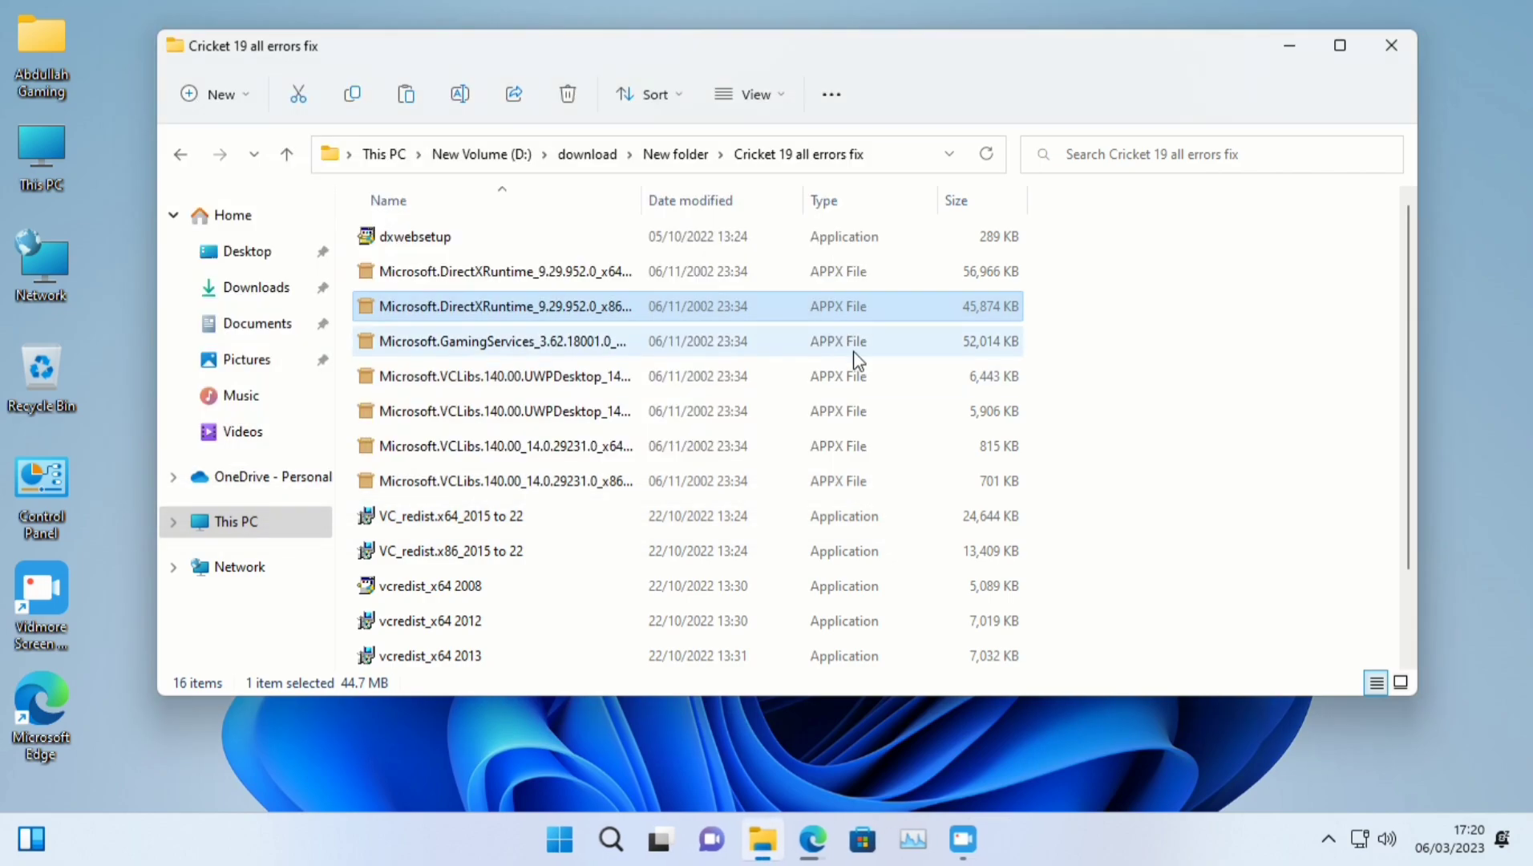
Install the Microsoft.GamingServices_3.62.18001.0 APPX package, then reopen its installer to check the installation and close it.
click(552, 345)
double_click(558, 340)
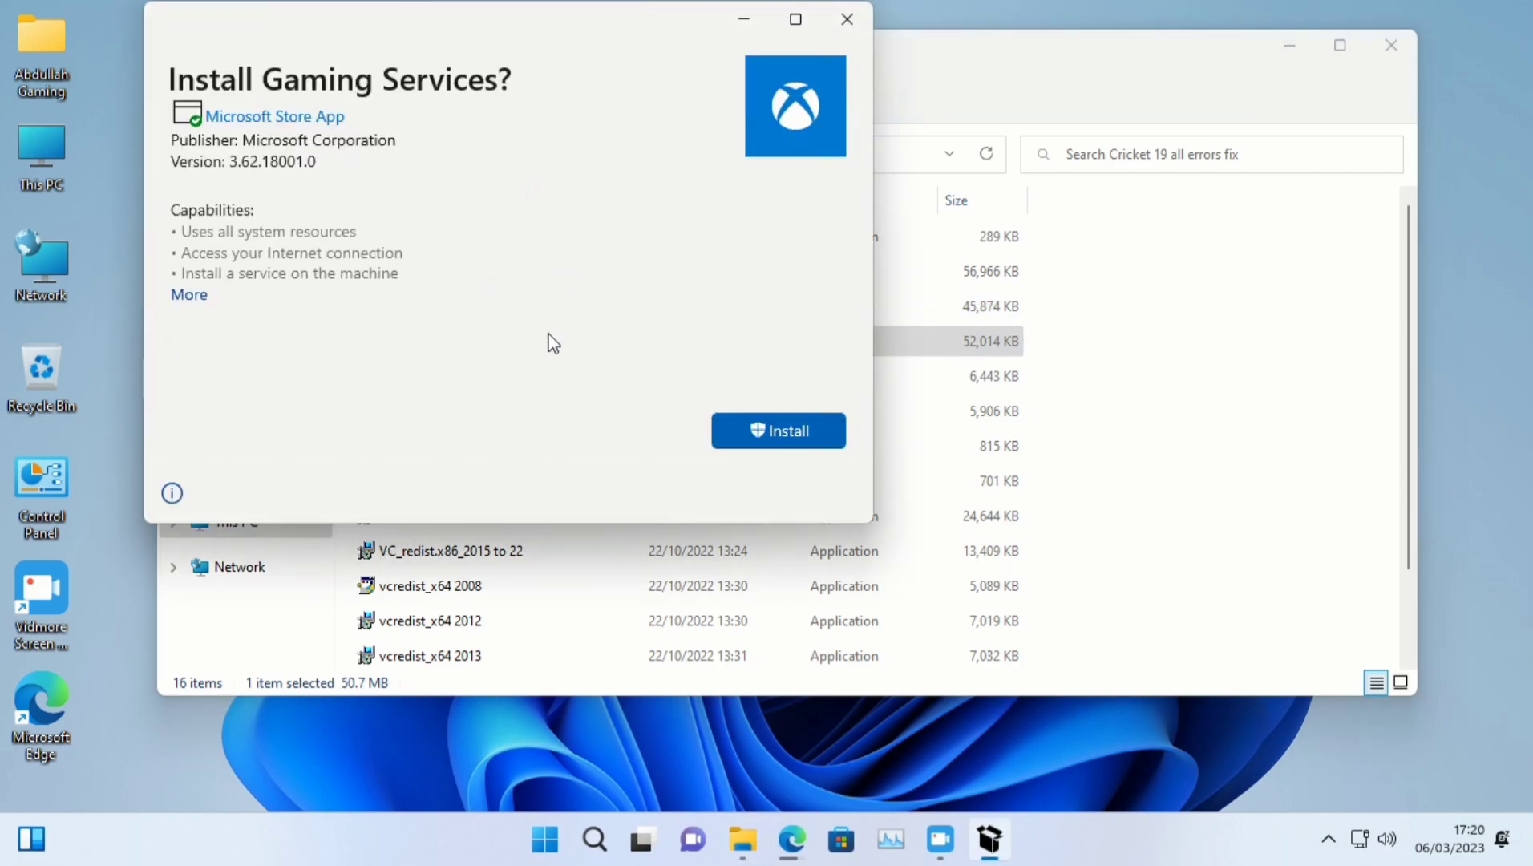
click(786, 441)
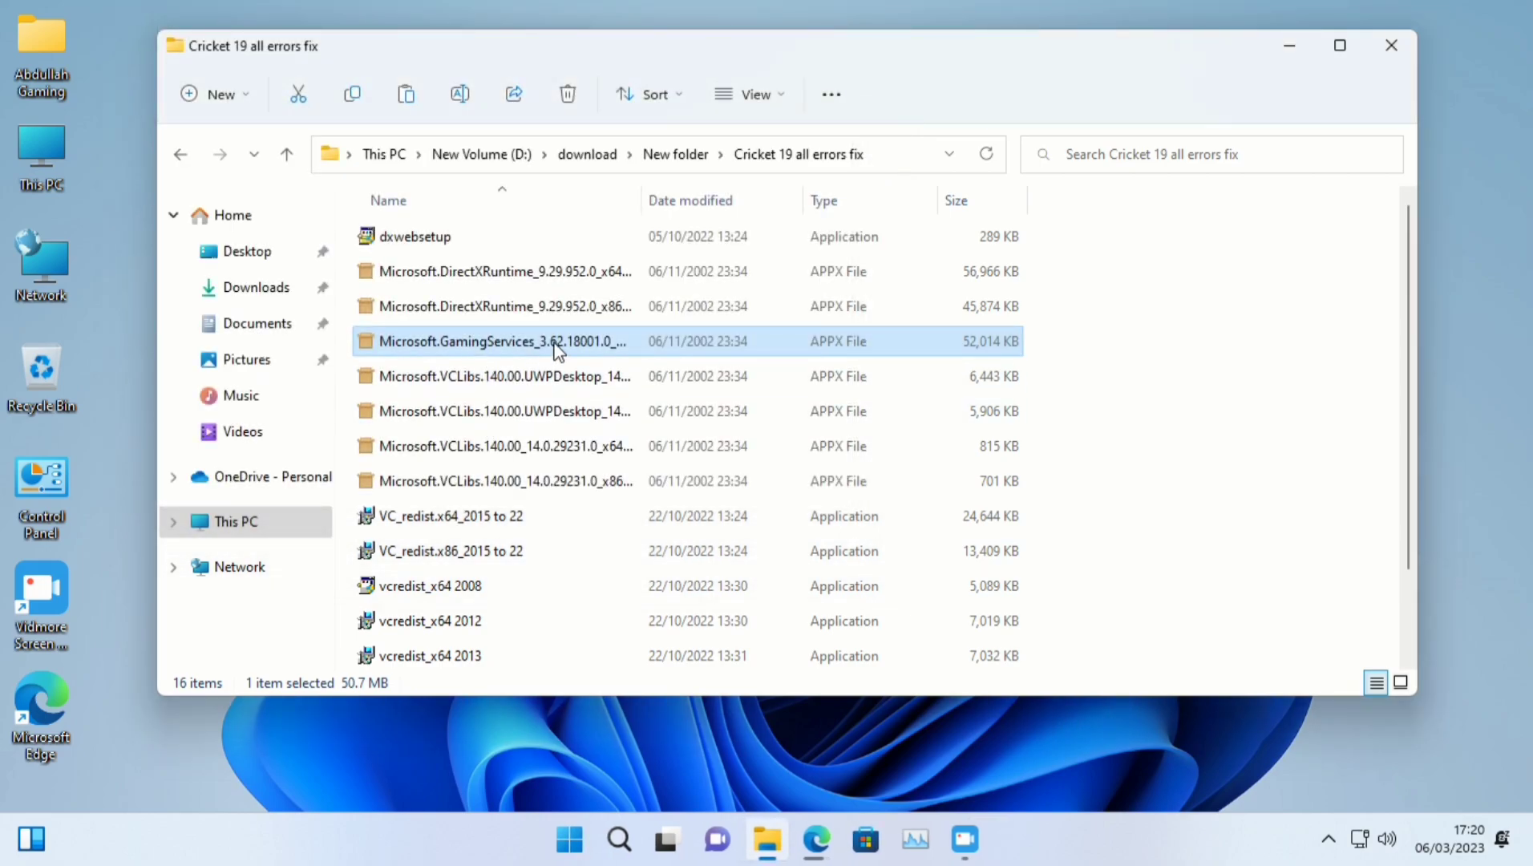
double_click(562, 342)
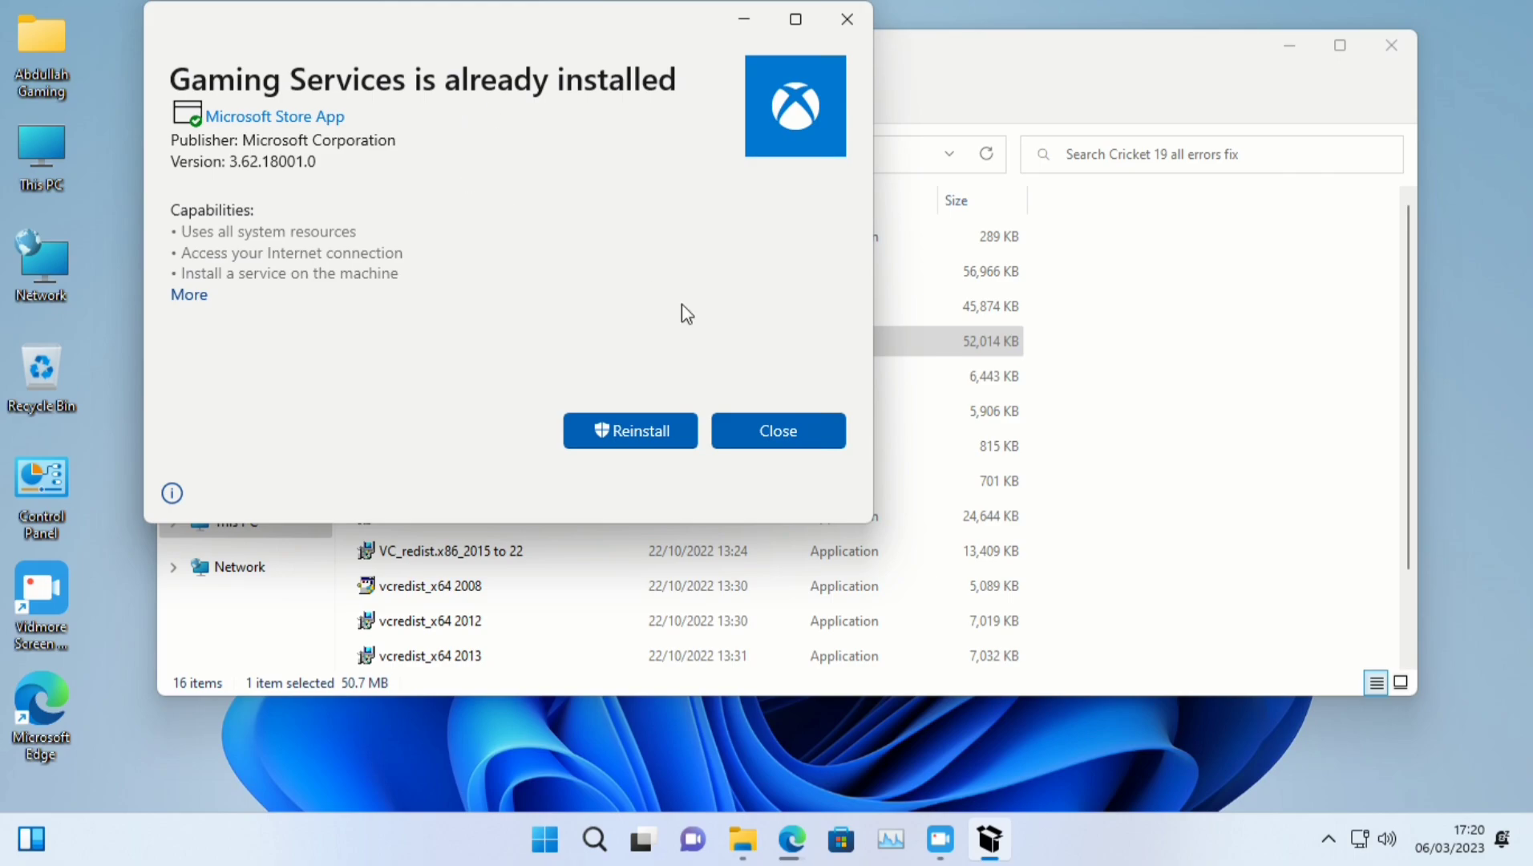
click(771, 434)
Try to install the 6,443 KB Microsoft.VCLibs.140.00.UWPDesktop APPX package, highlight the stated reason, and close its installer.
double_click(557, 376)
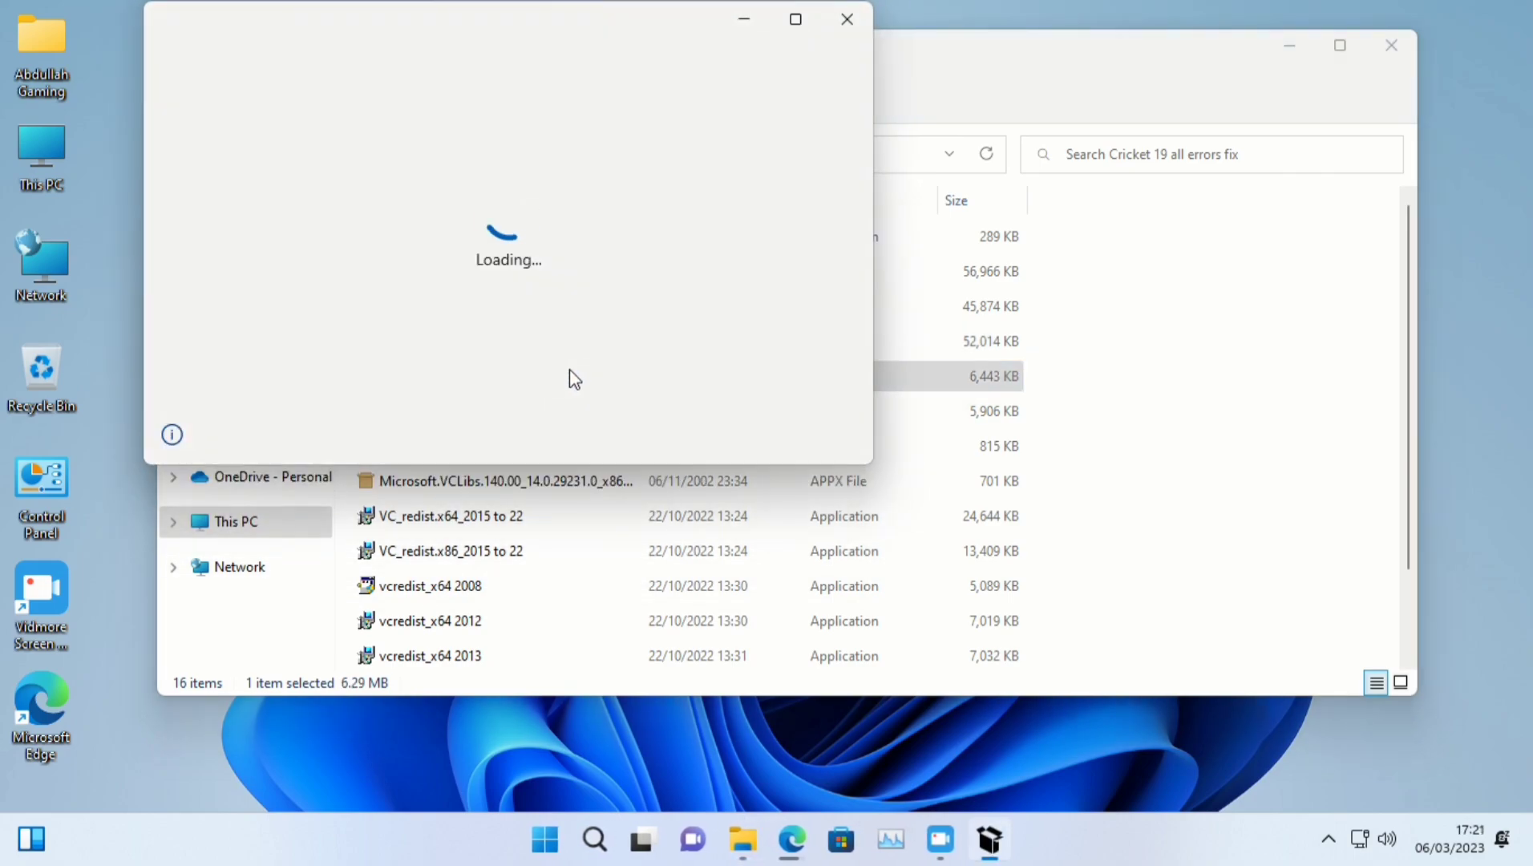
click(780, 371)
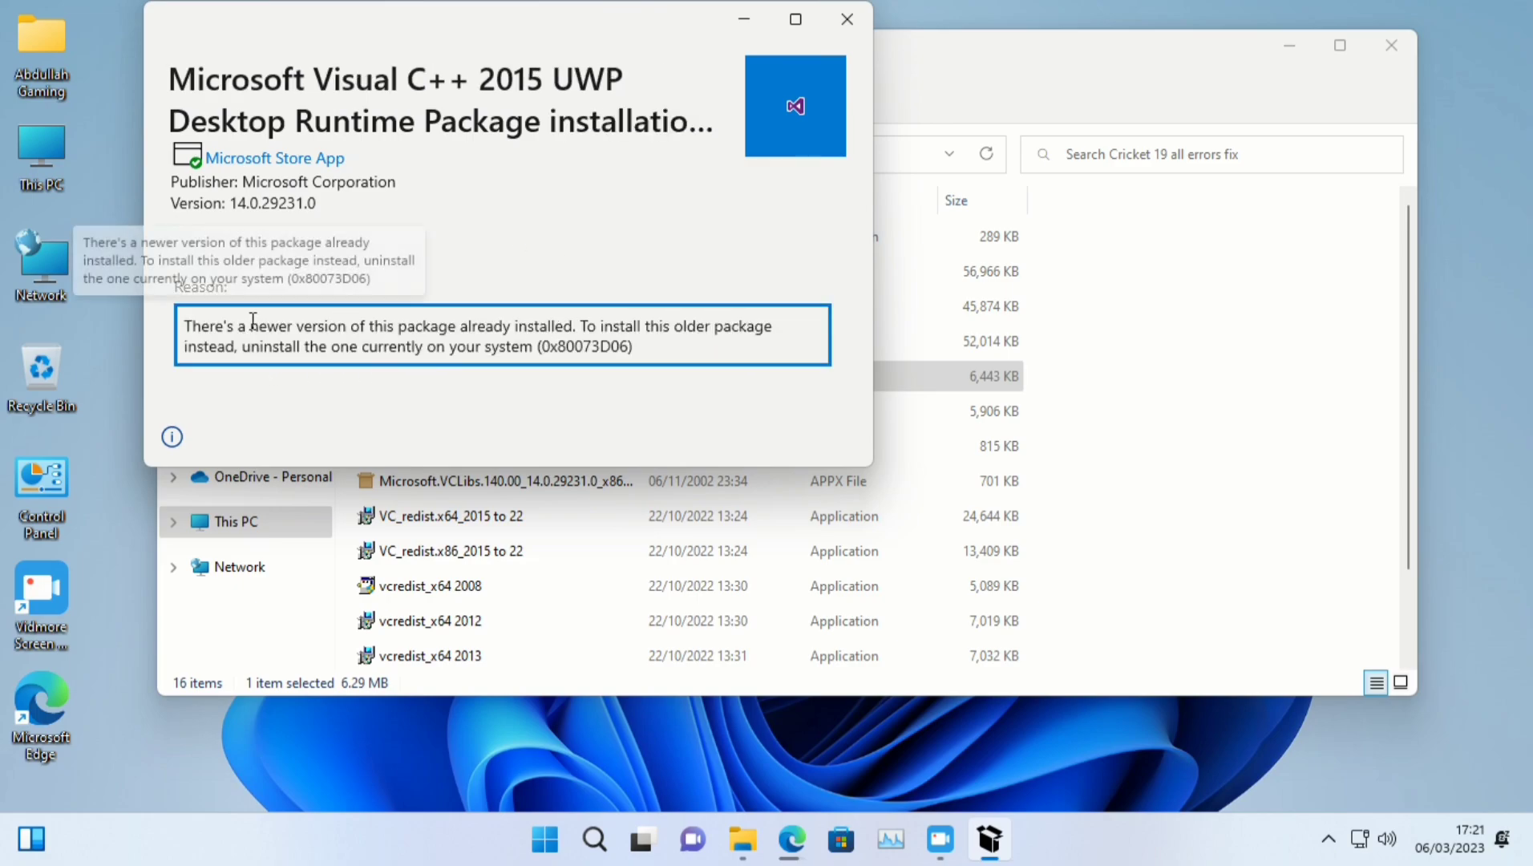
drag(226, 327, 387, 327)
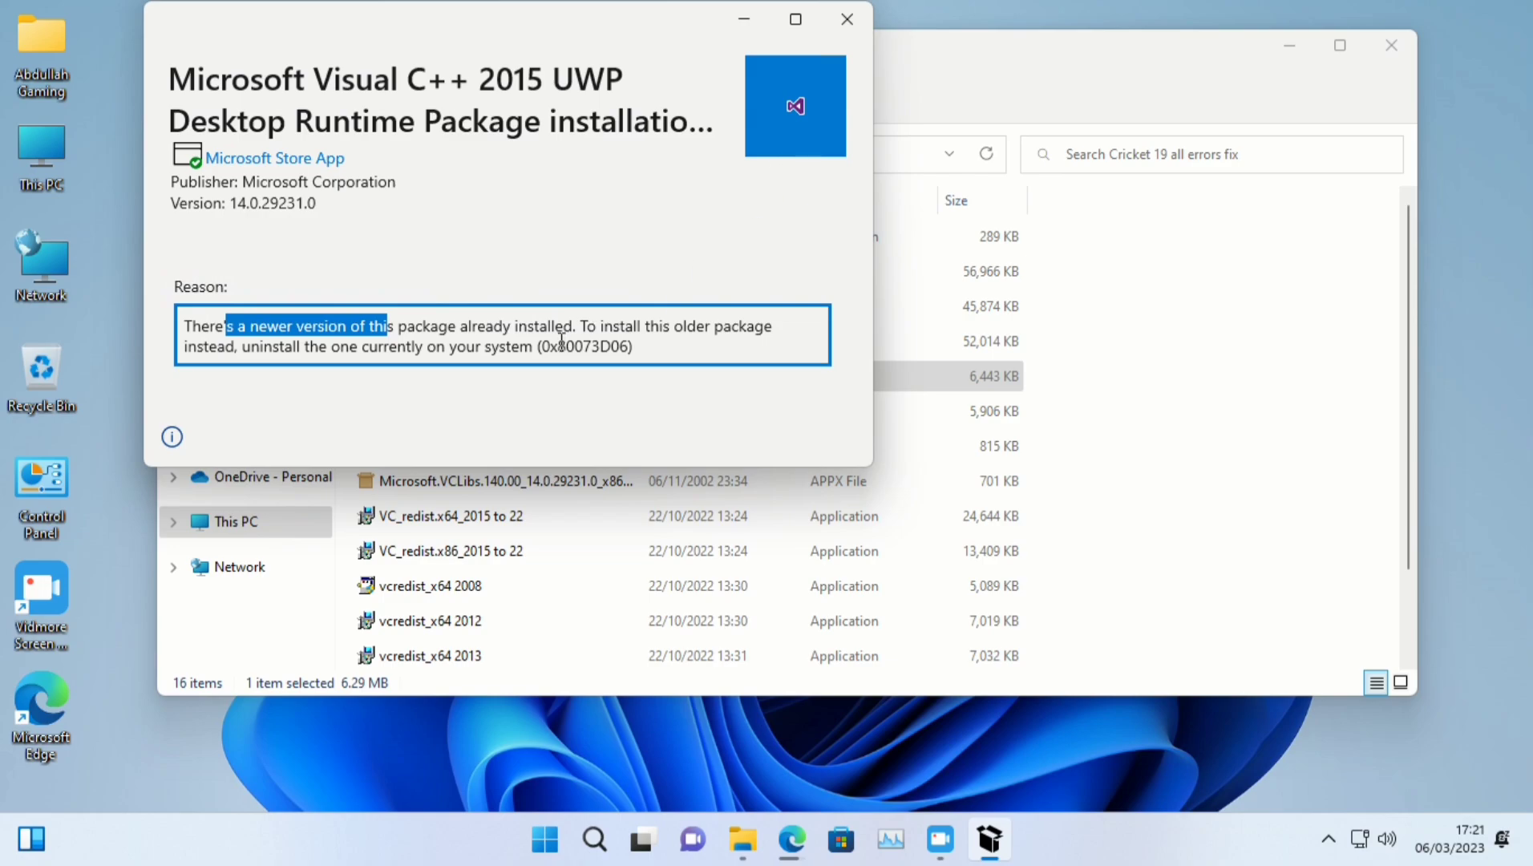
drag(574, 326, 438, 327)
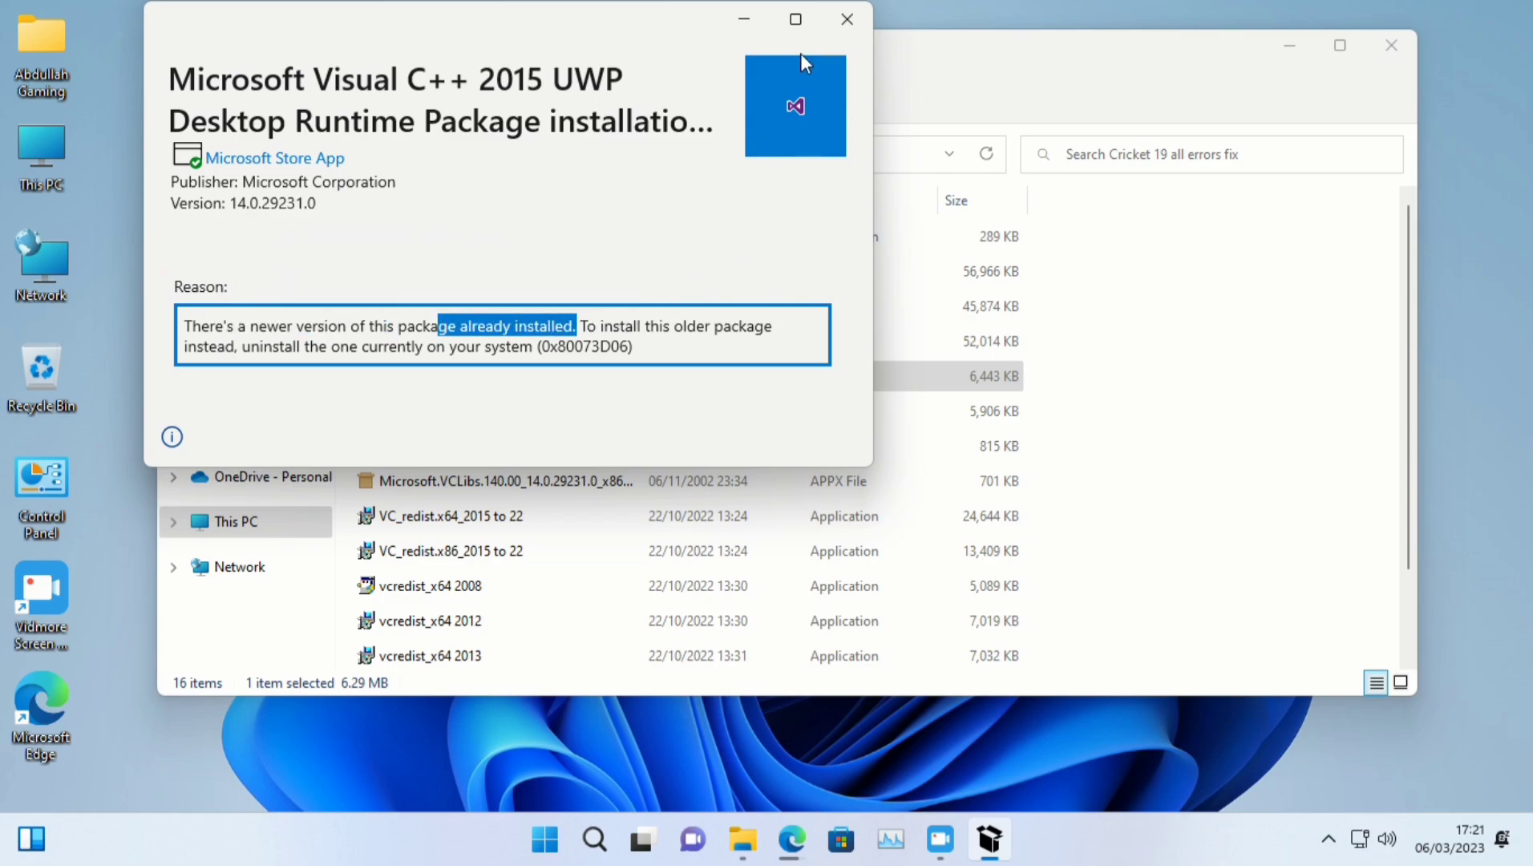
click(846, 18)
Try to install the 5,906 KB Microsoft.VCLibs.140.00.UWPDesktop APPX package, highlight part of the stated reason, and close its installer.
double_click(529, 411)
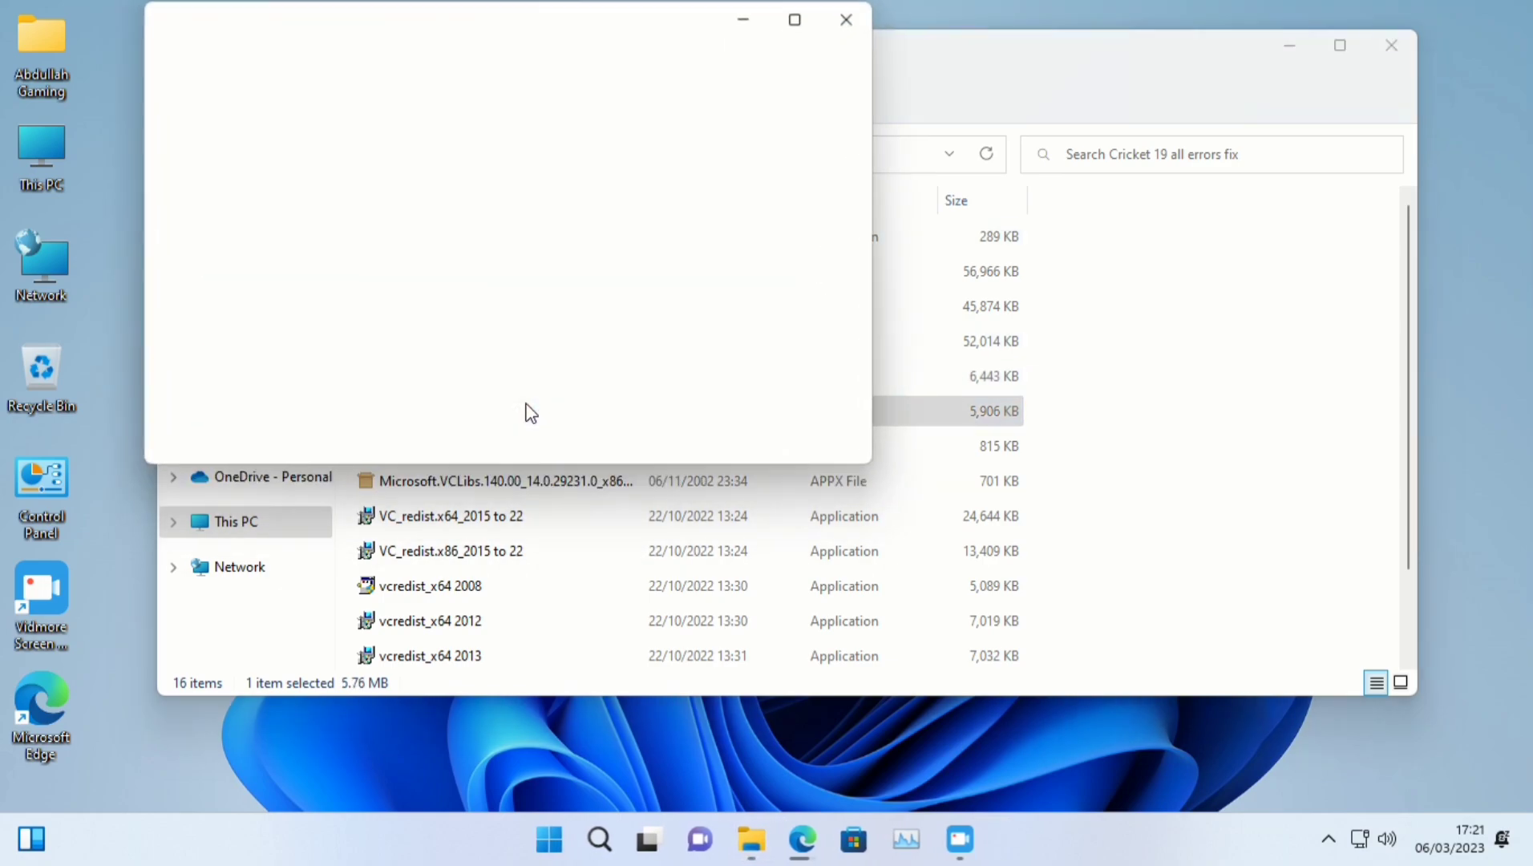
click(726, 373)
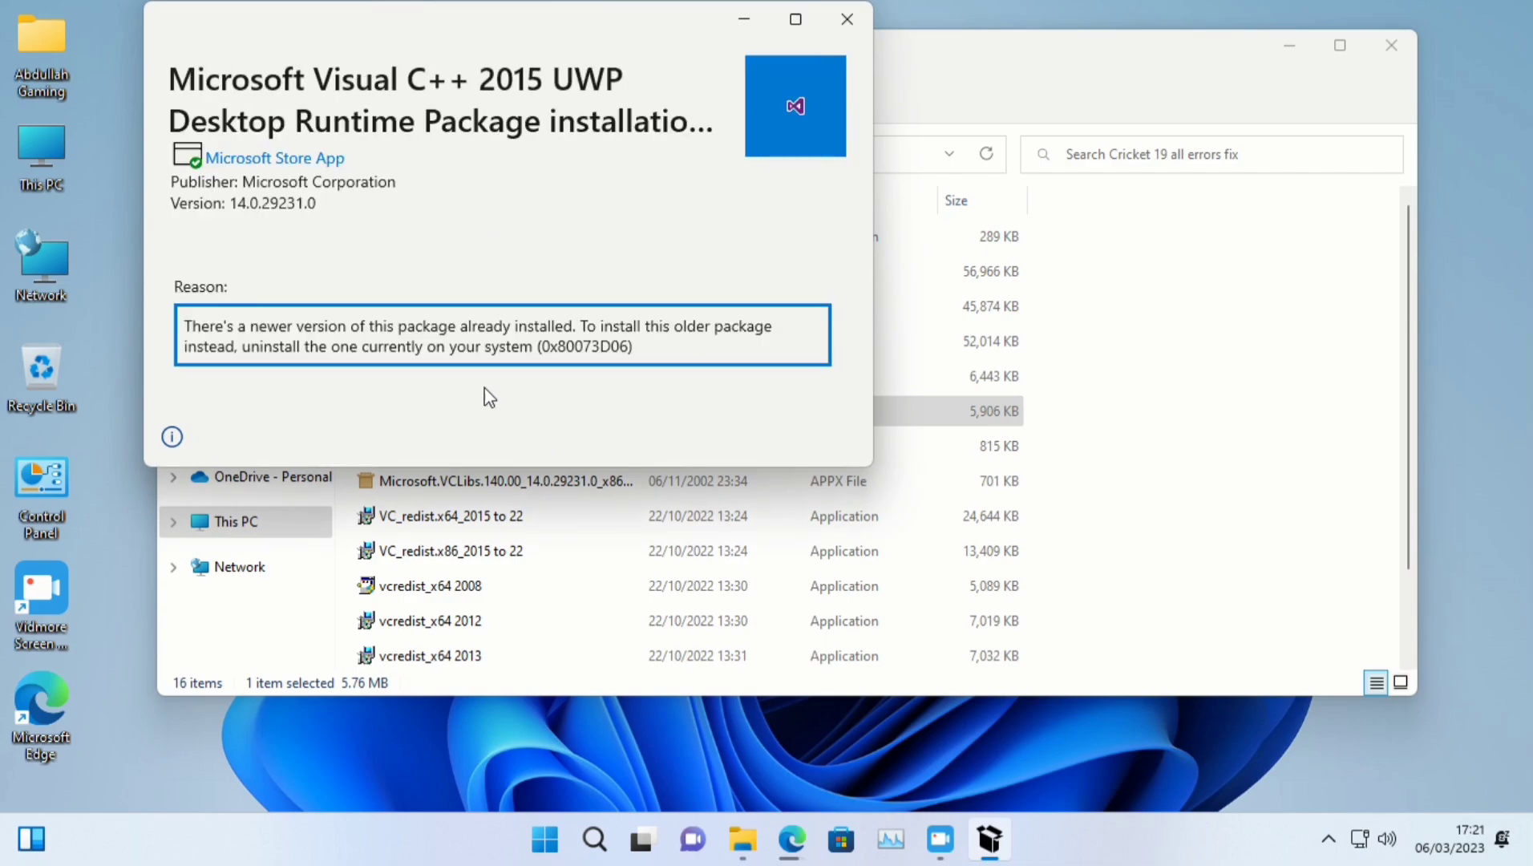
drag(456, 327, 581, 327)
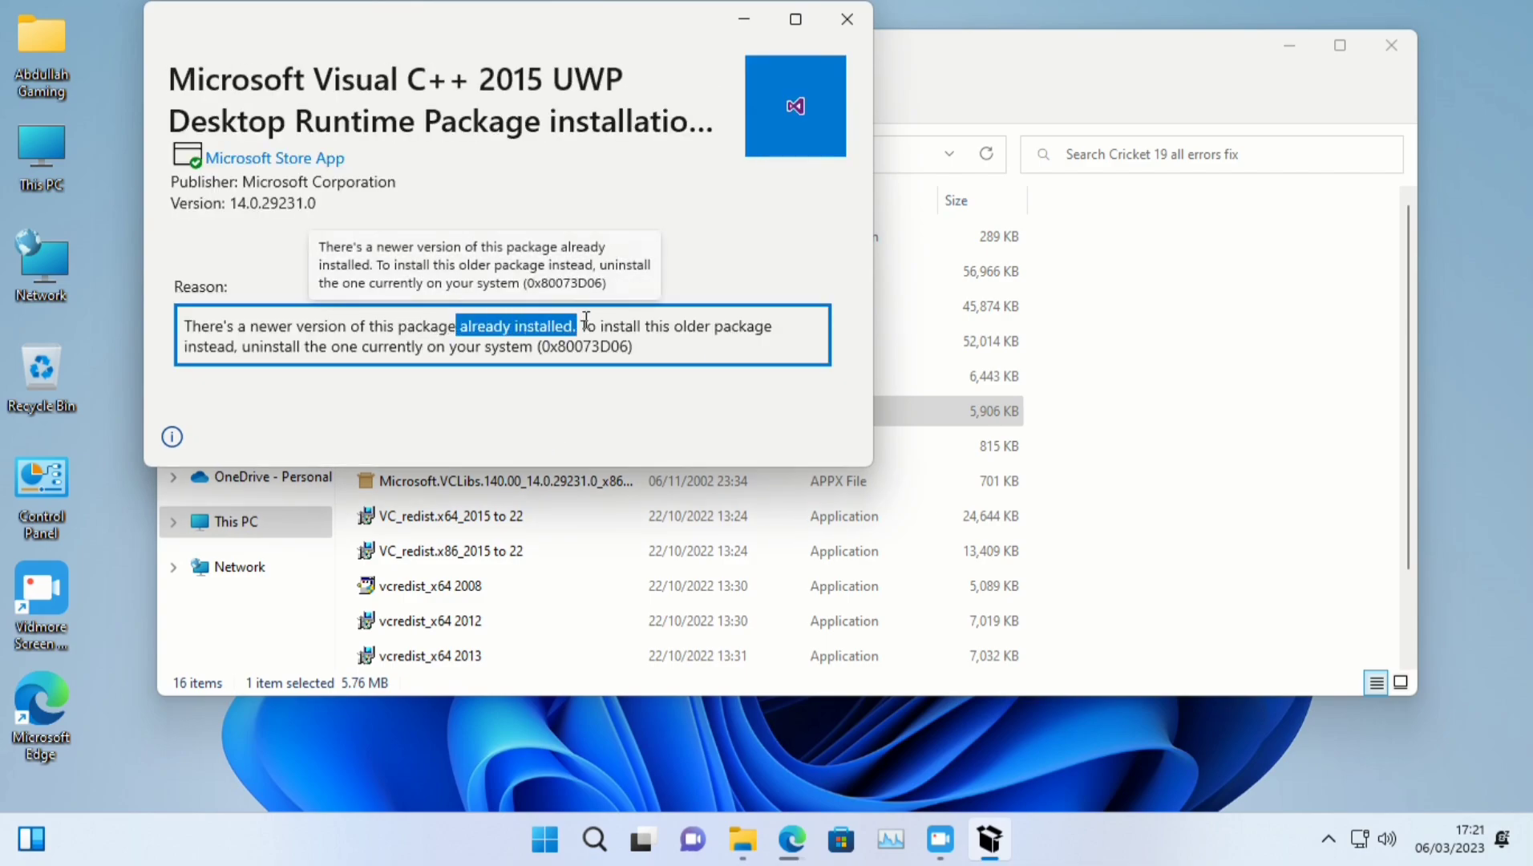
click(851, 16)
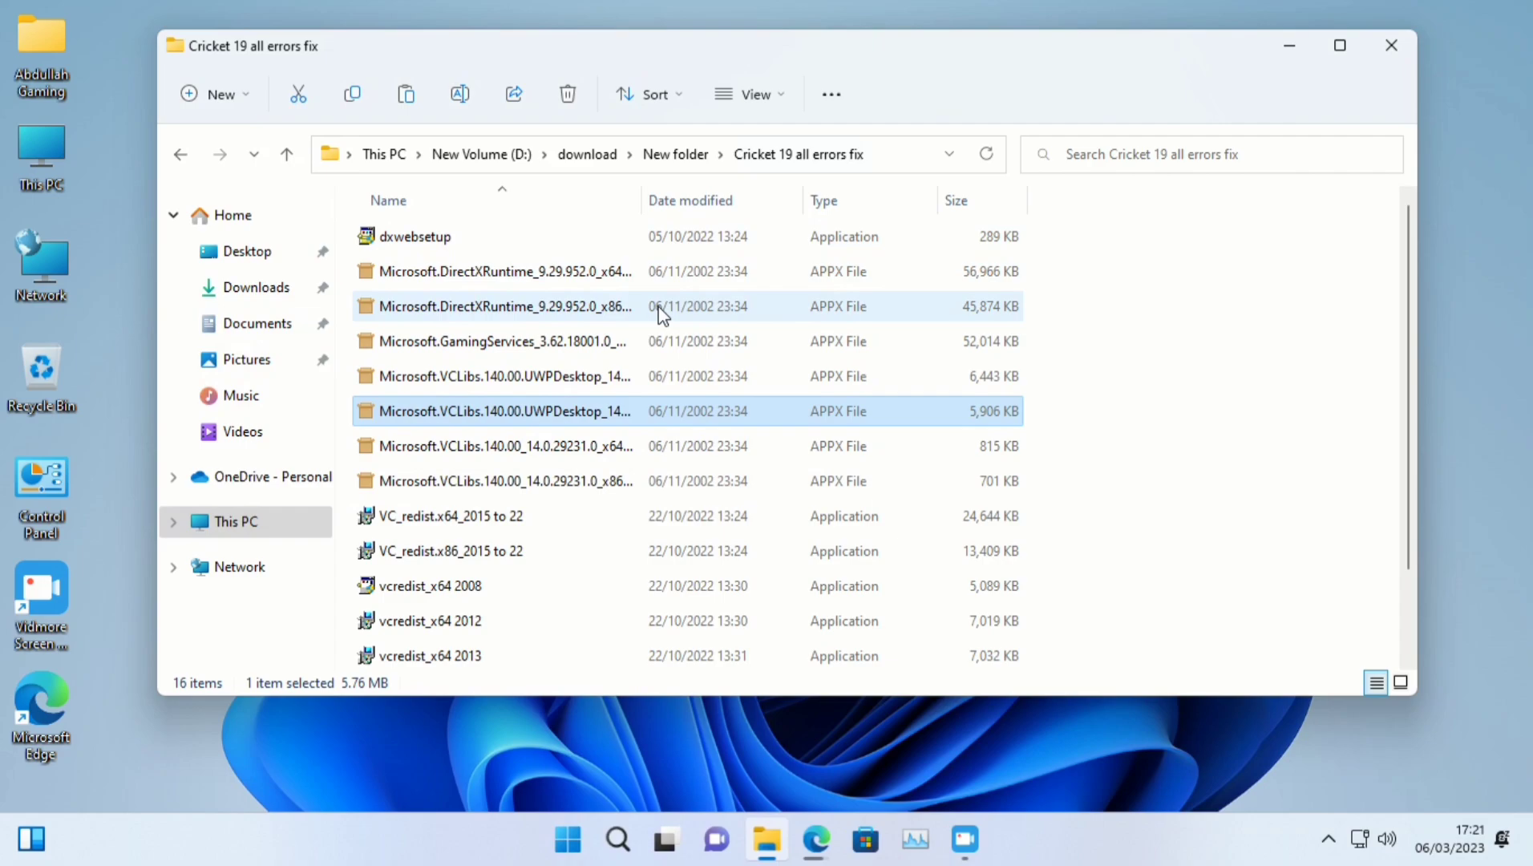
Install the x64 Microsoft.VCLibs.140.00_14.0.29231.0 APPX package and close its installer.
double_click(548, 446)
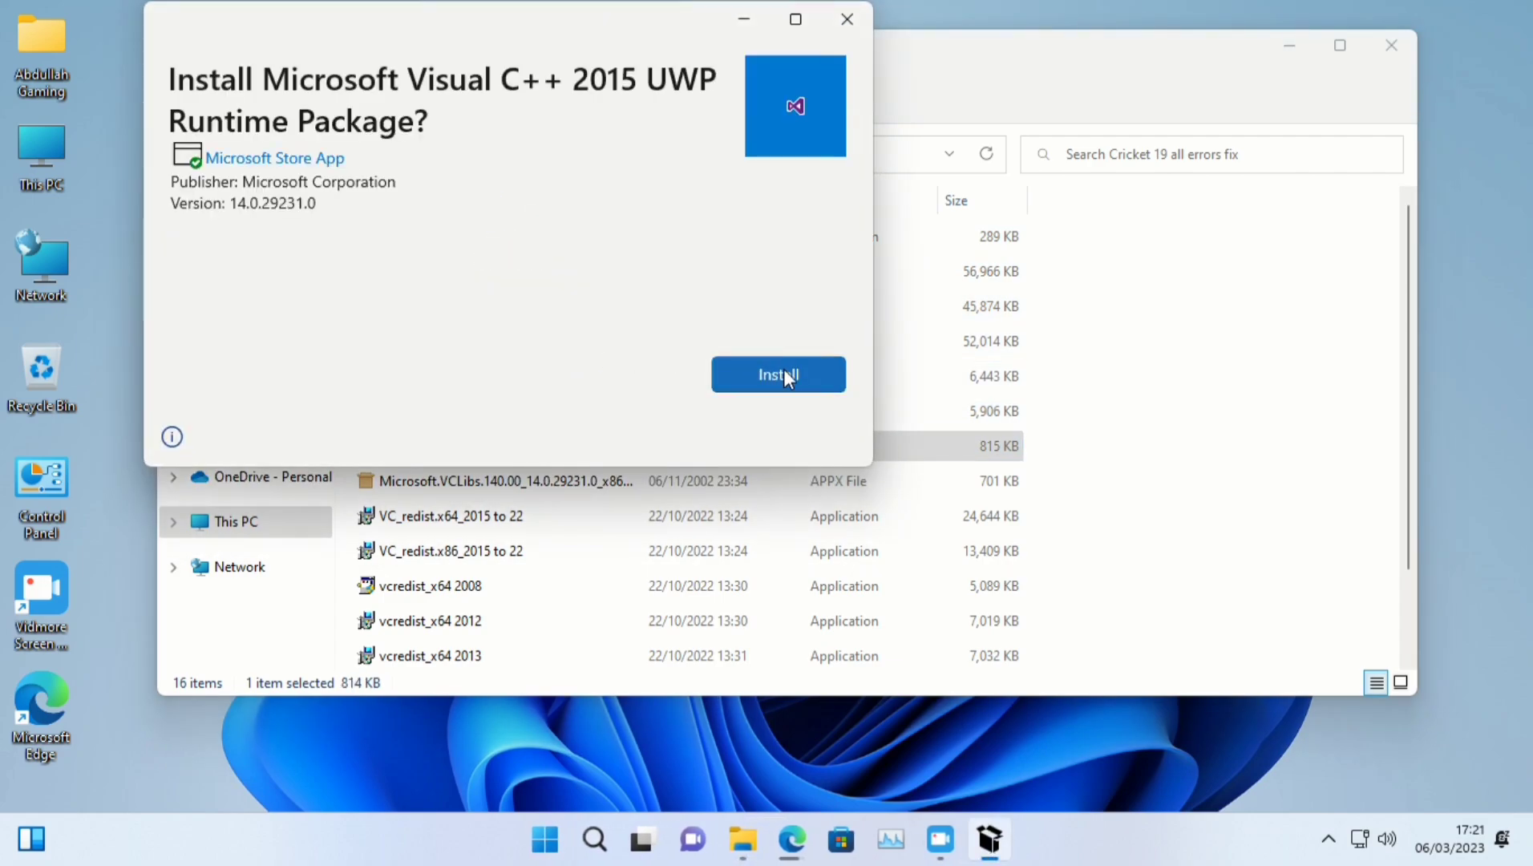
click(784, 374)
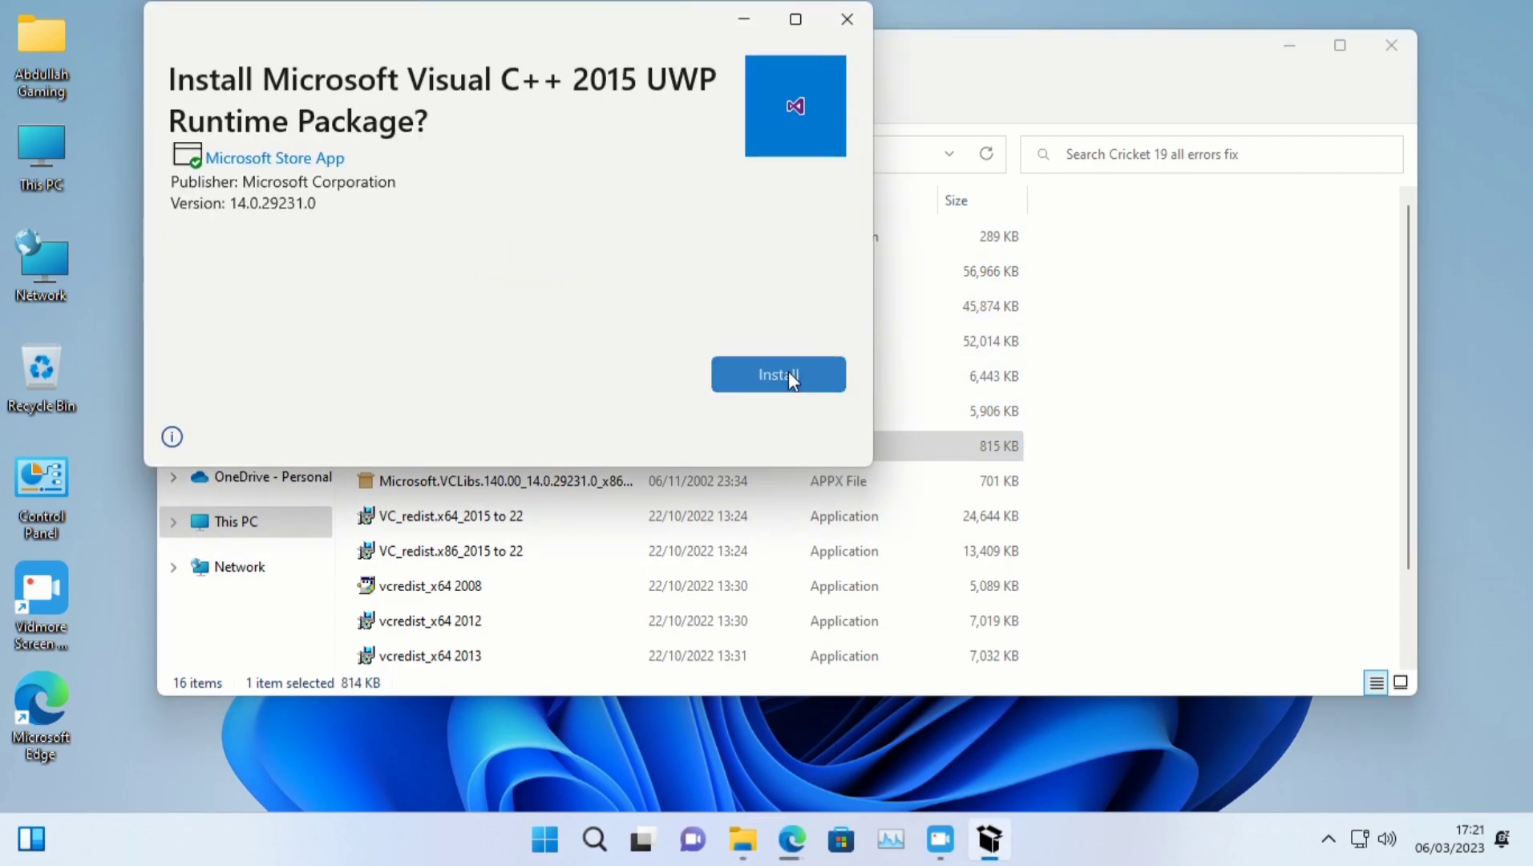
click(846, 20)
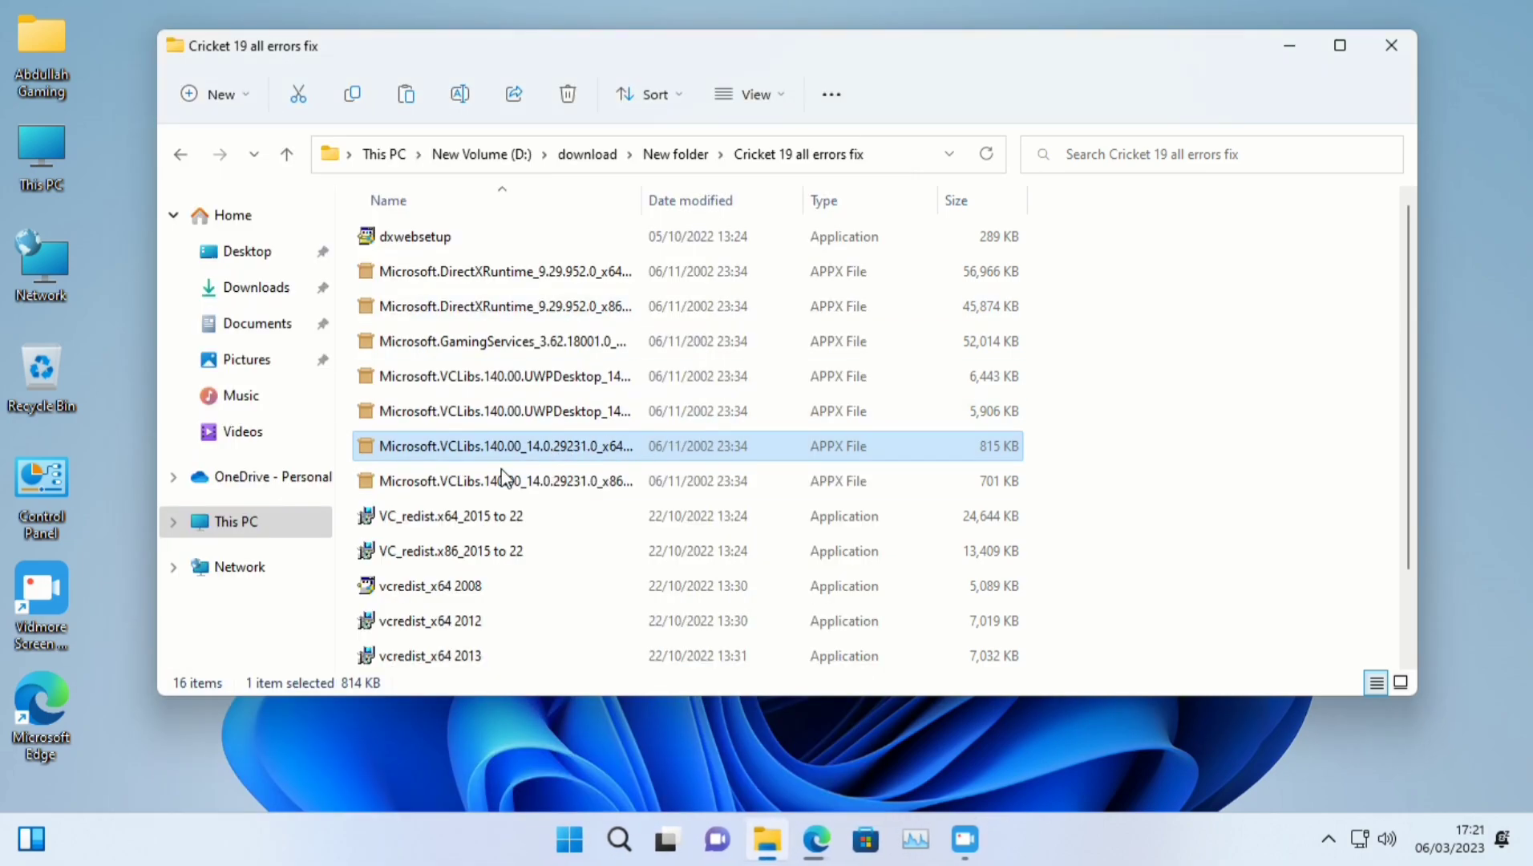
Install the x86 Microsoft.VCLibs.140.00_14.0.29231.0 APPX package and close its installer.
double_click(503, 480)
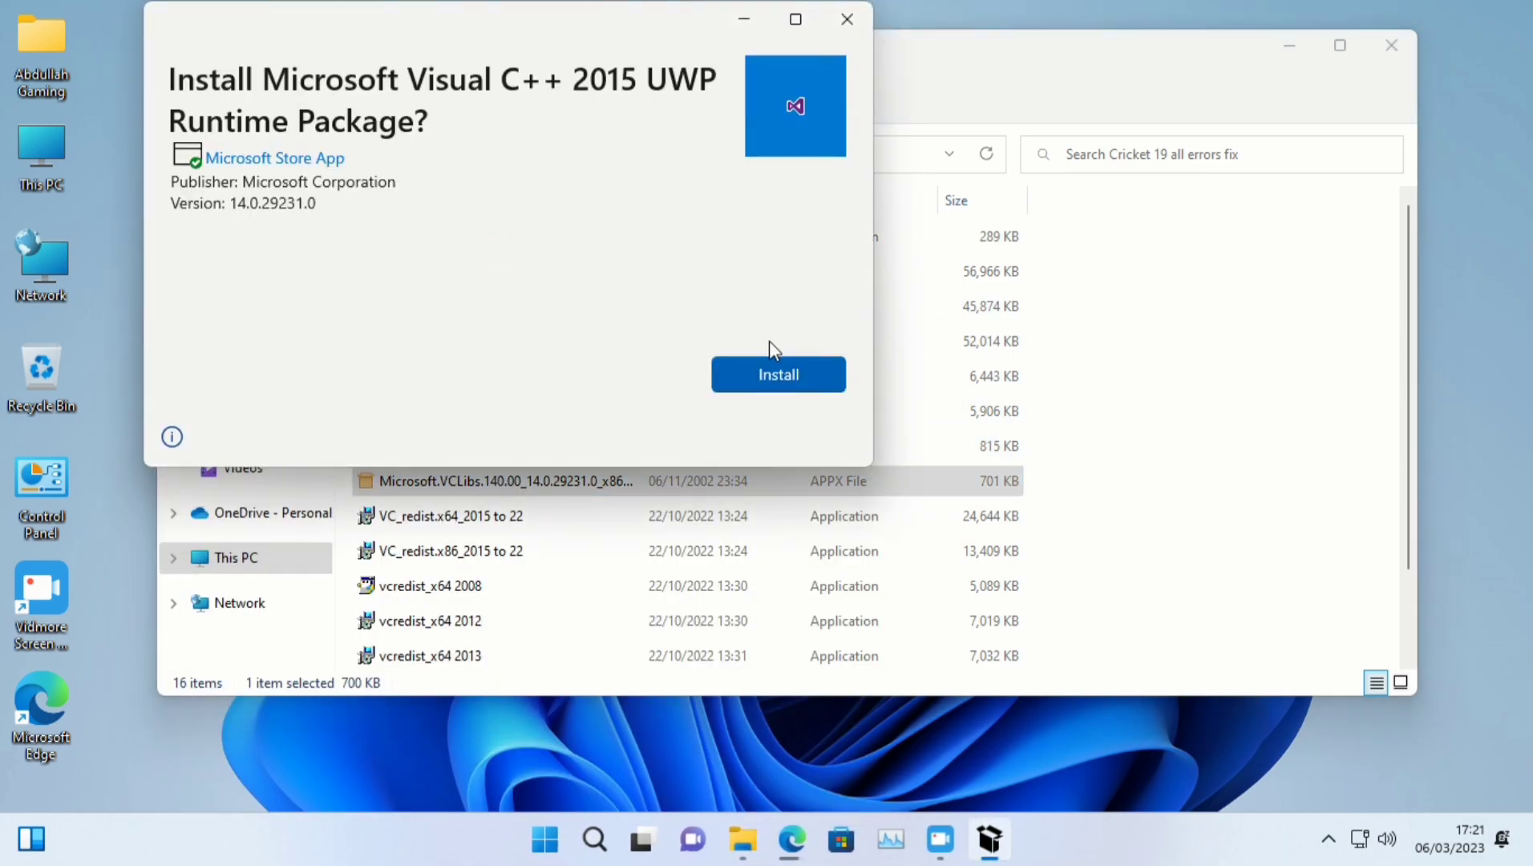
click(782, 371)
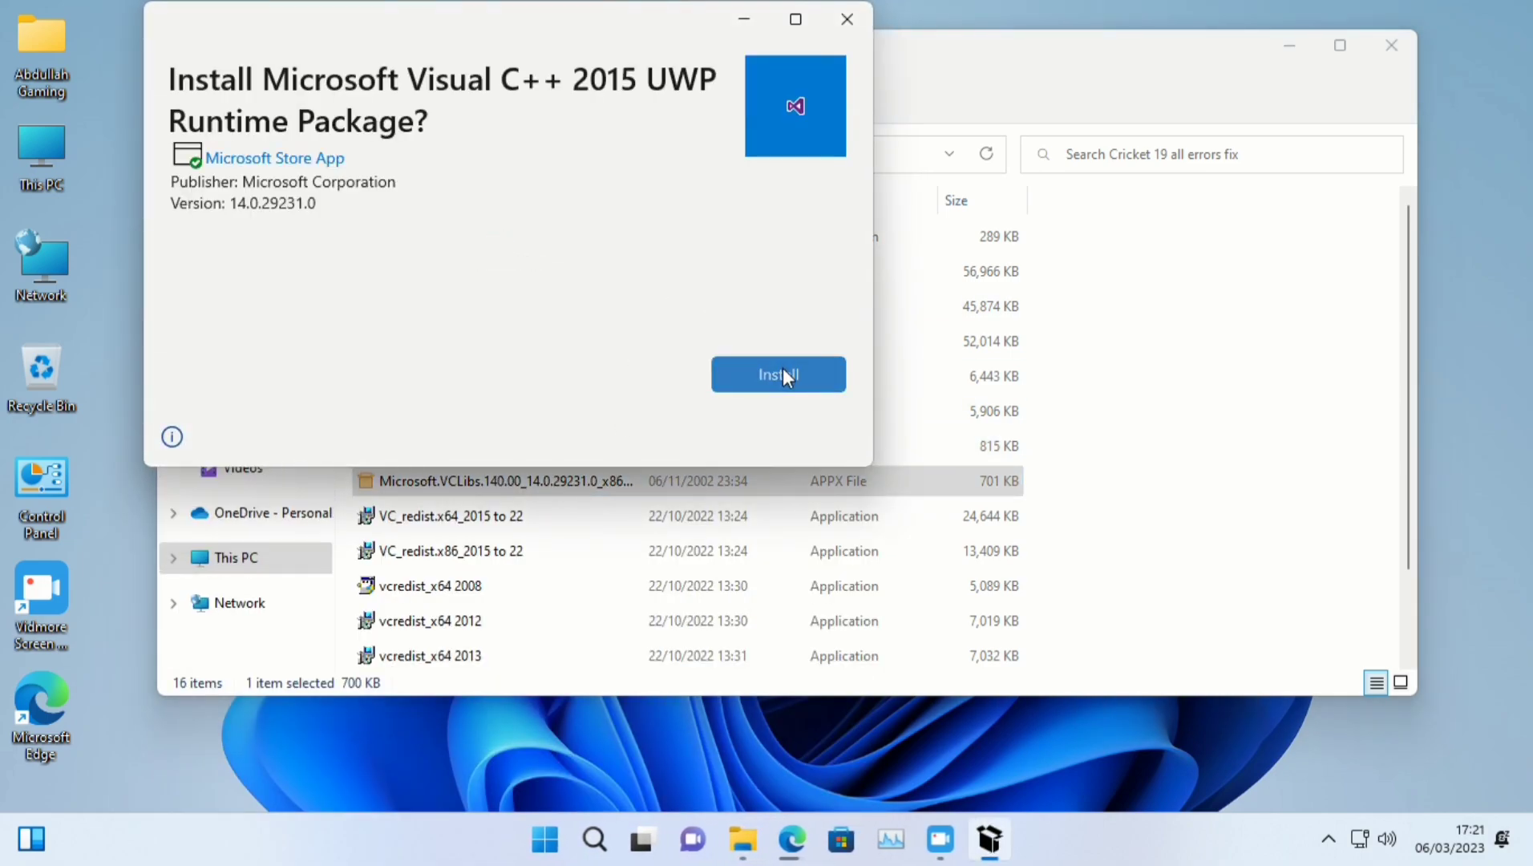
click(846, 20)
right_click(1168, 320)
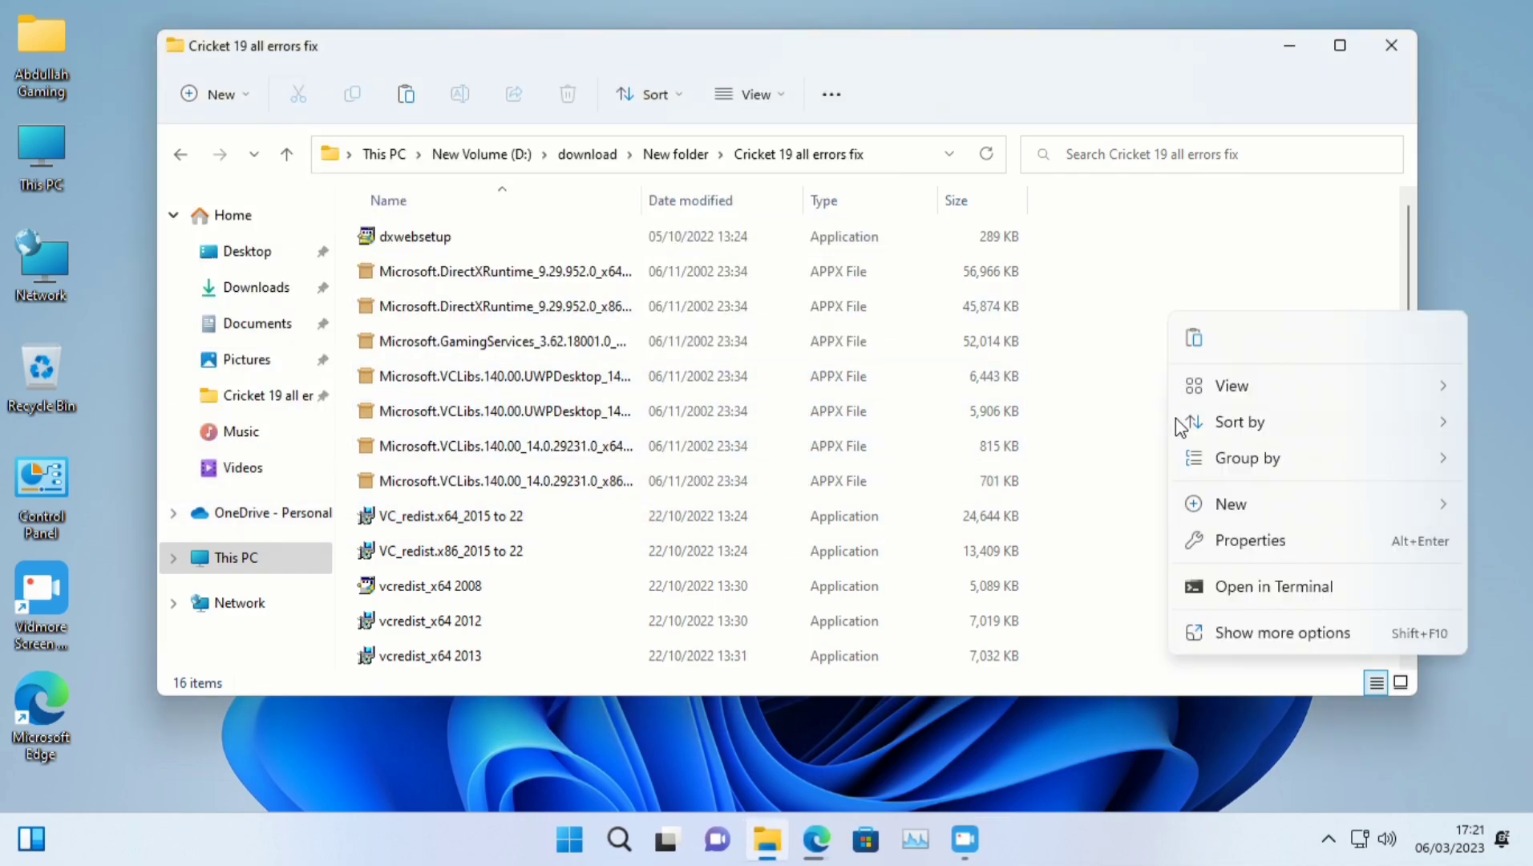
click(1058, 404)
click(467, 349)
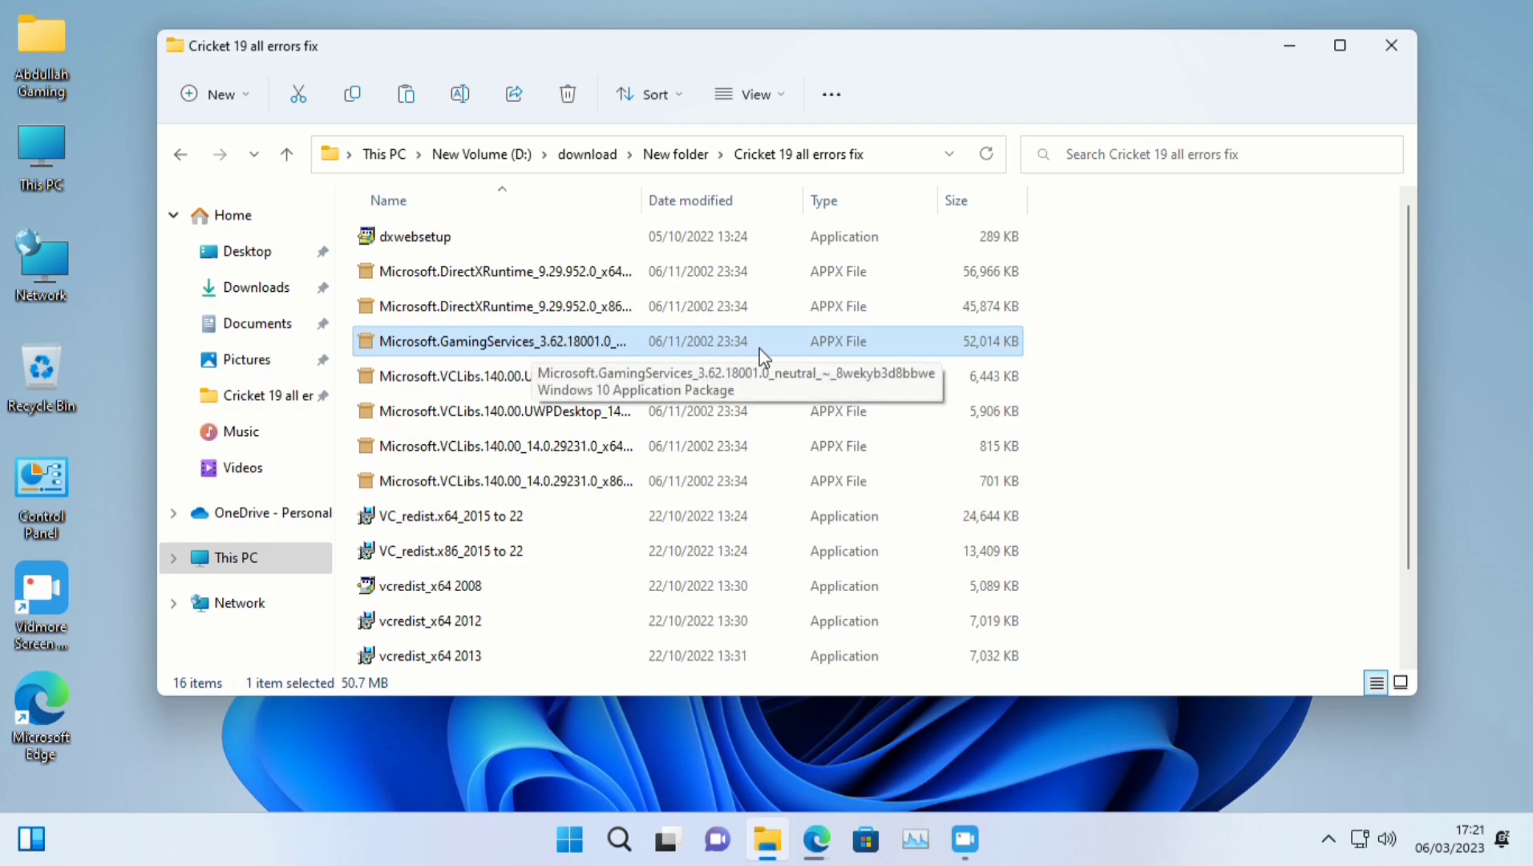
Switch to Microsoft Store, search for "app installer", and open the App Installer product page.
click(866, 841)
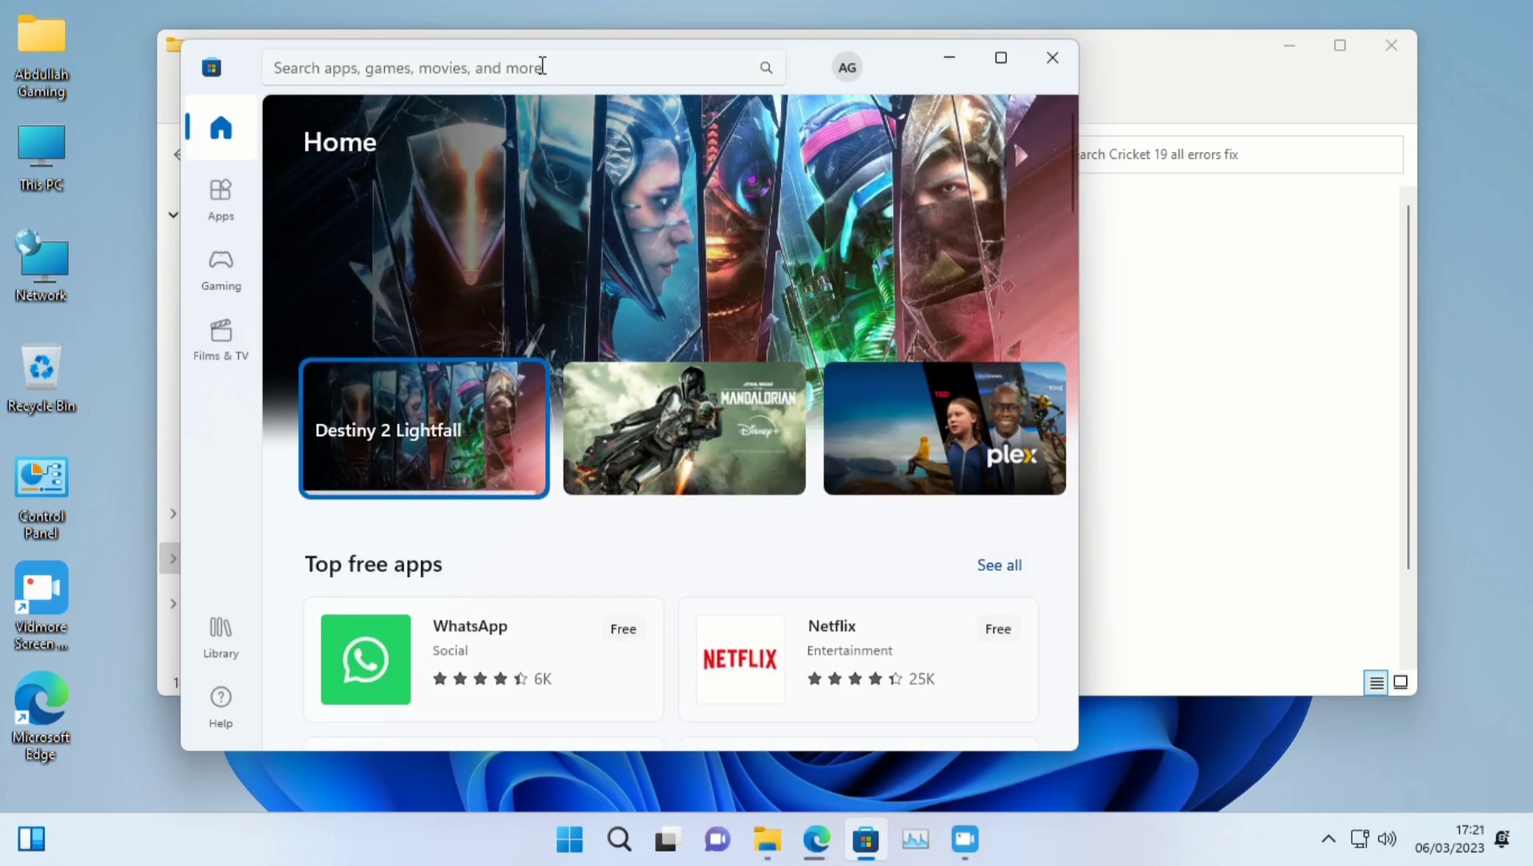
click(542, 66)
text(app)
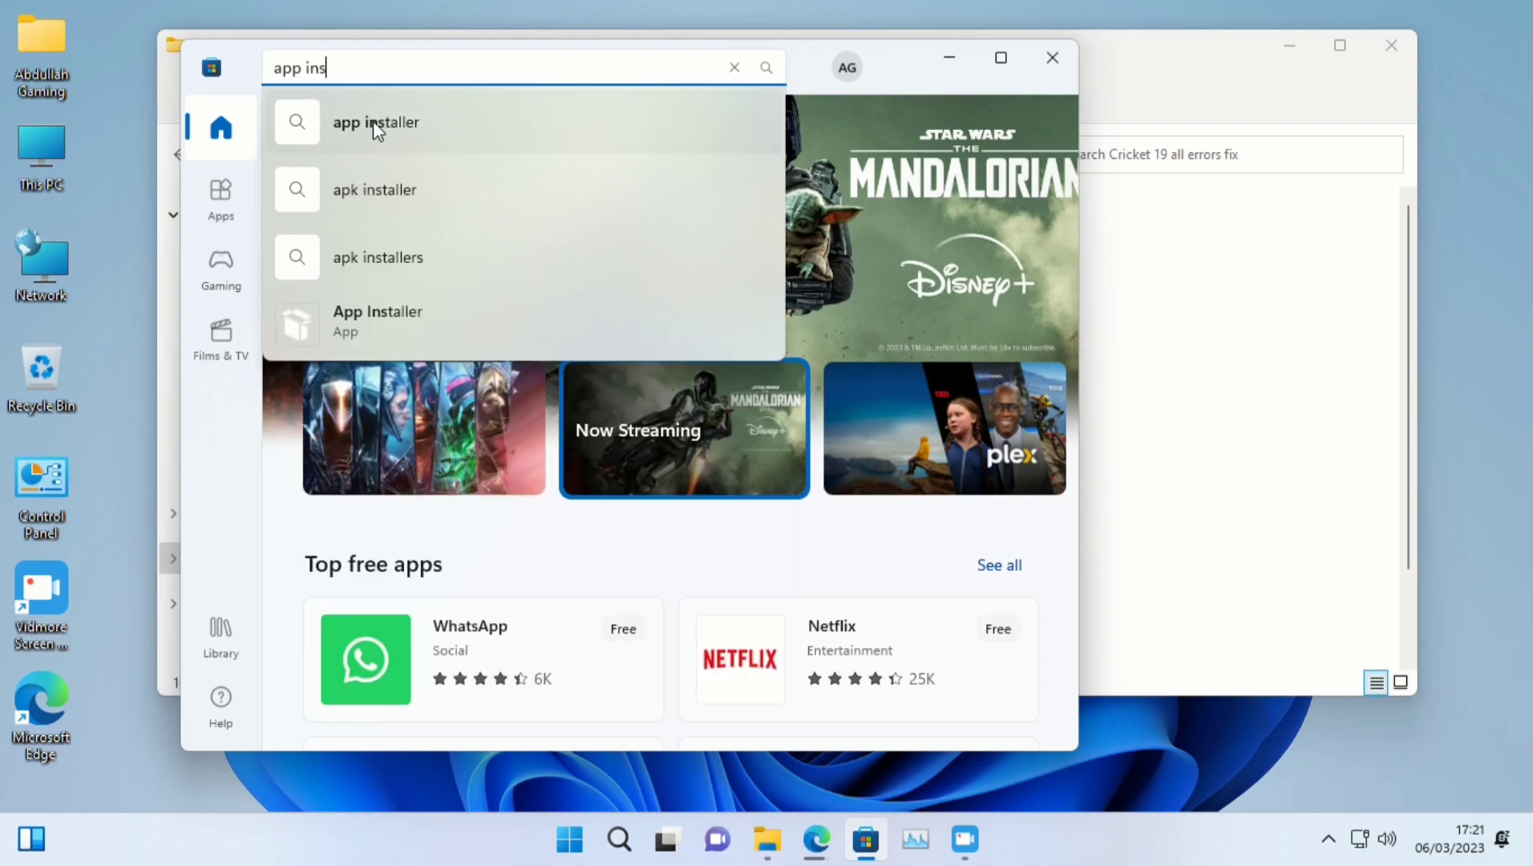
text(ins)
click(410, 126)
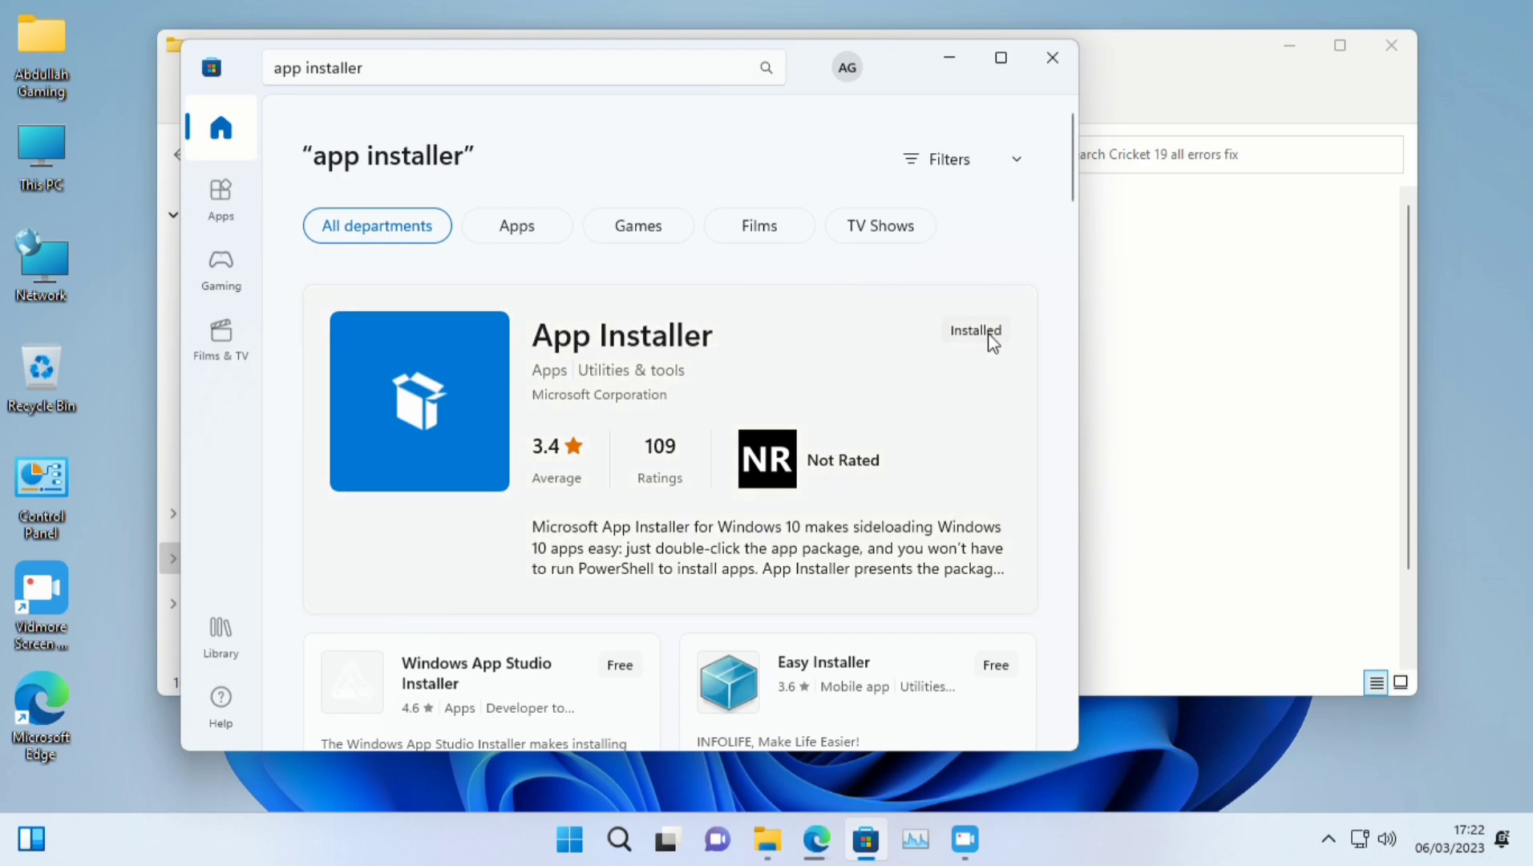
click(988, 341)
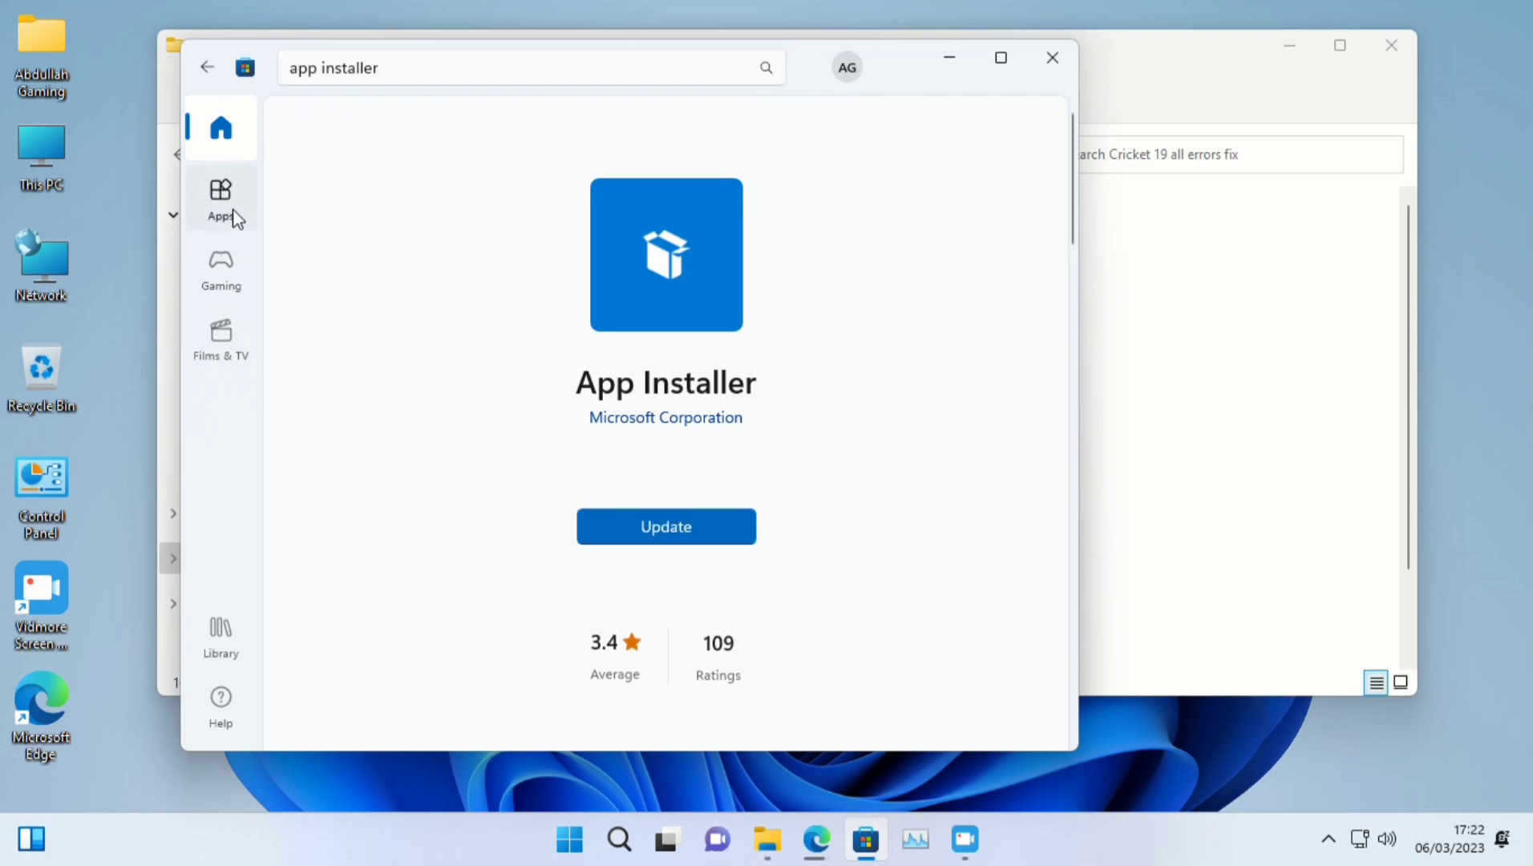
Start the available App Installer update from the Microsoft Store library.
click(238, 637)
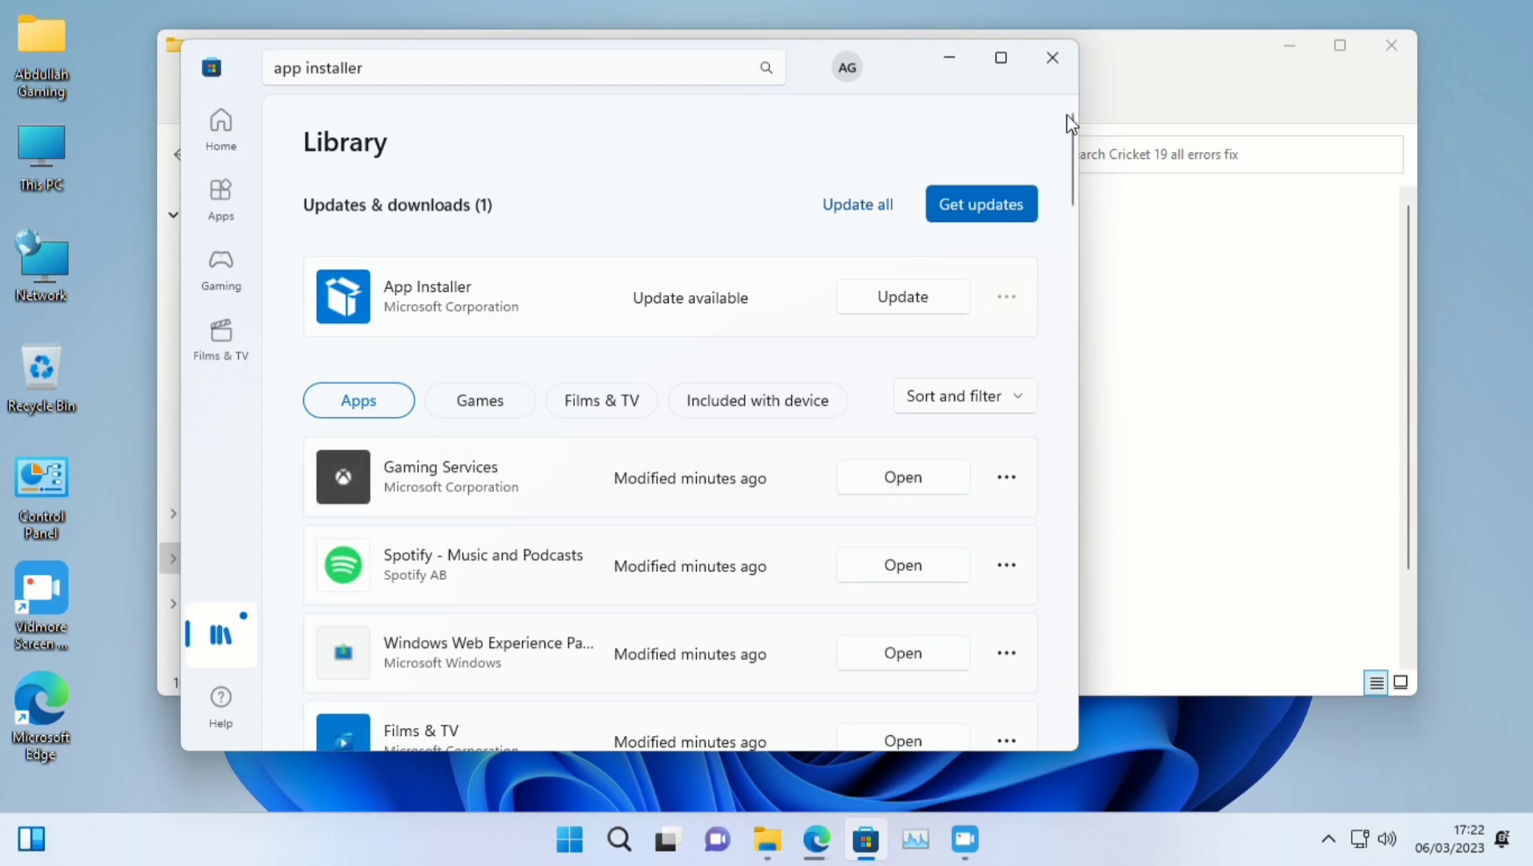
mouse_move(1075, 135)
mouse_down()
mouse_move(1075, 161)
mouse_move(1068, 141)
mouse_up()
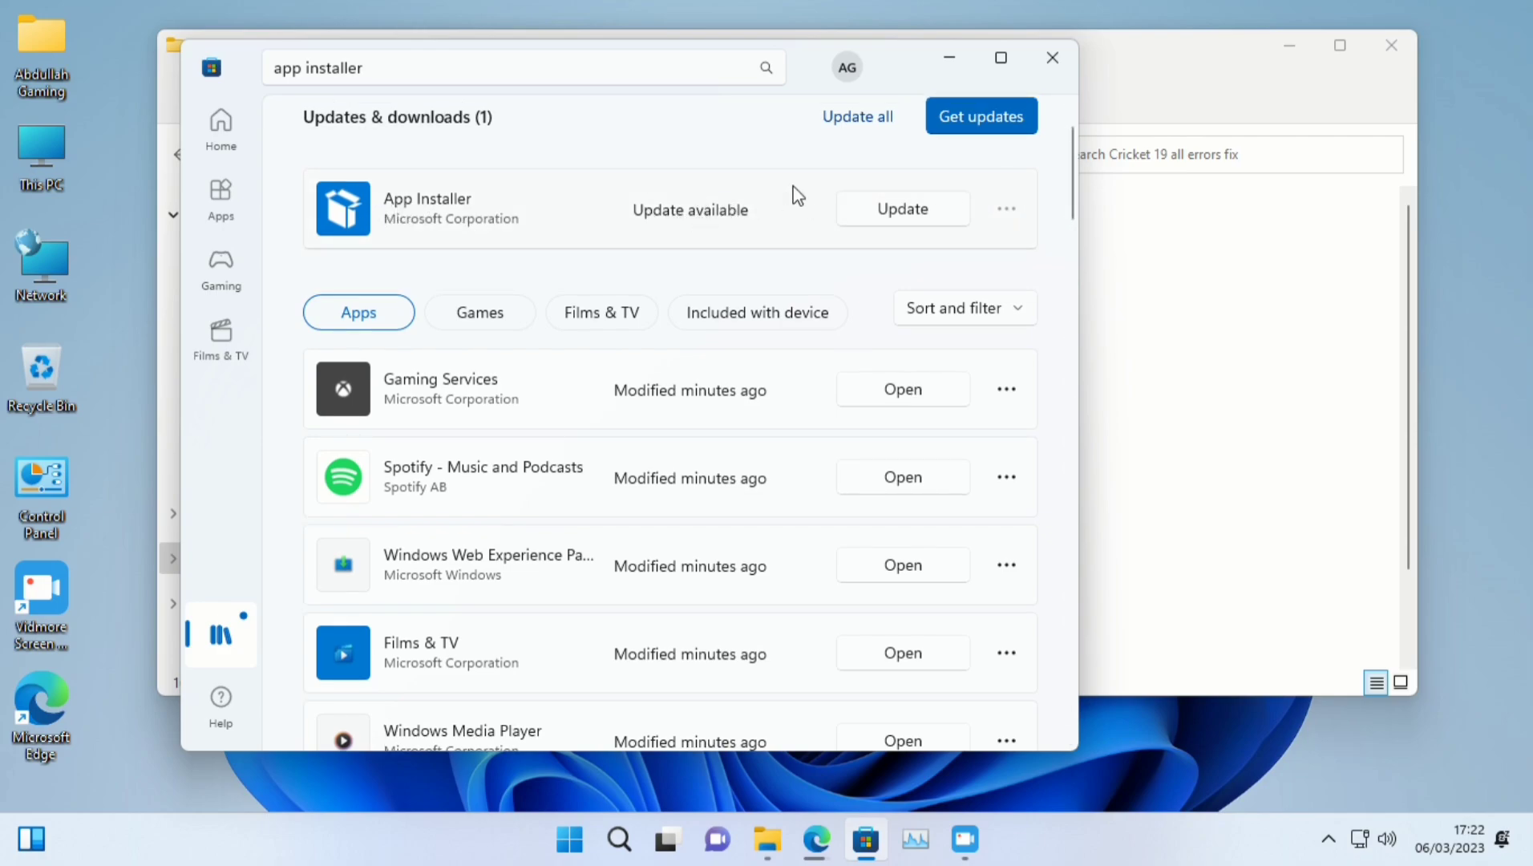
click(895, 215)
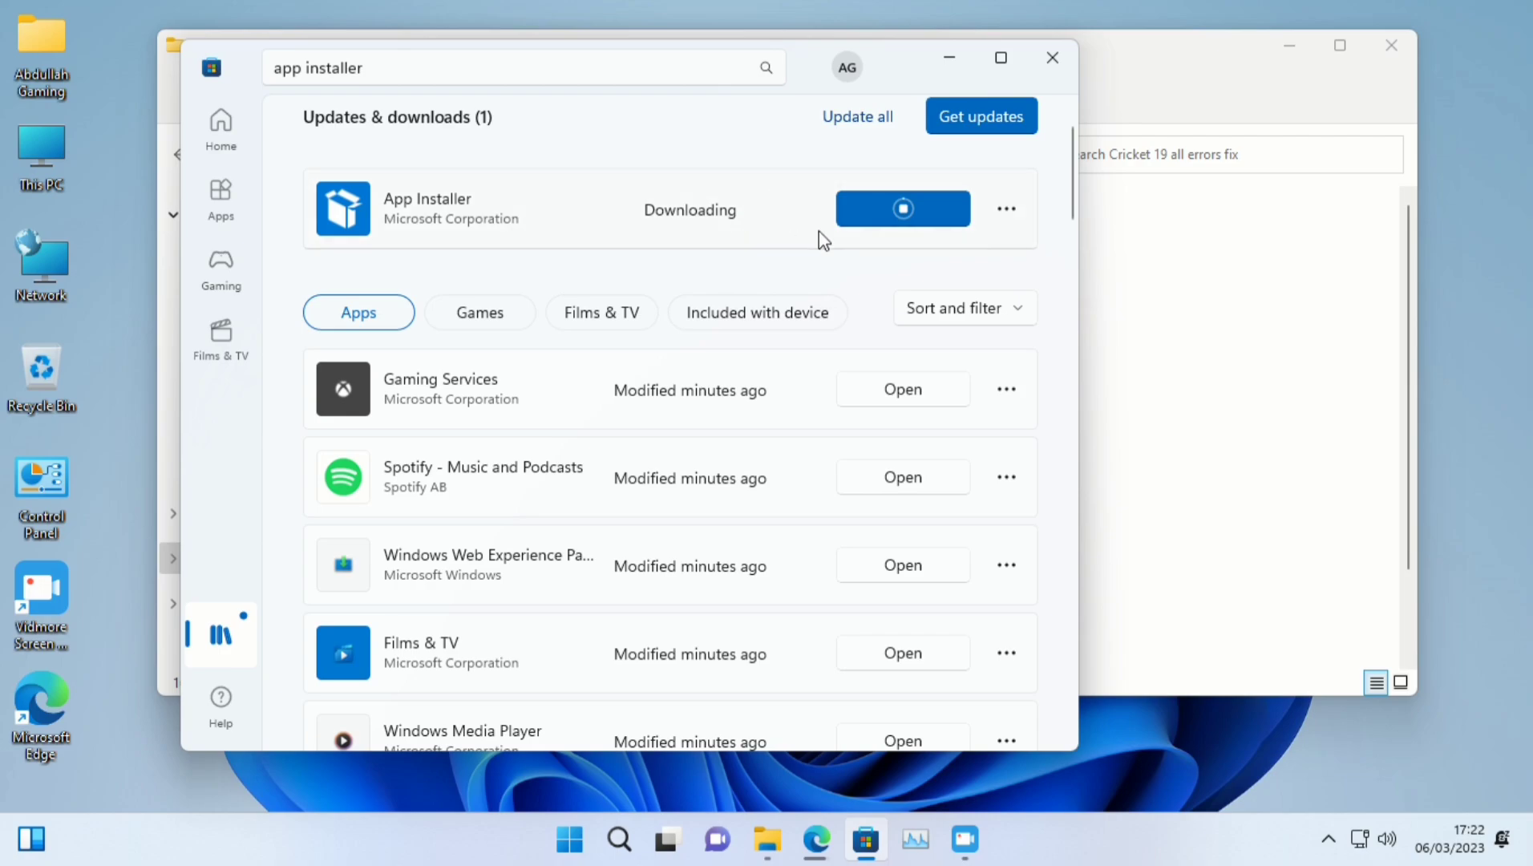
drag(1073, 200, 1076, 171)
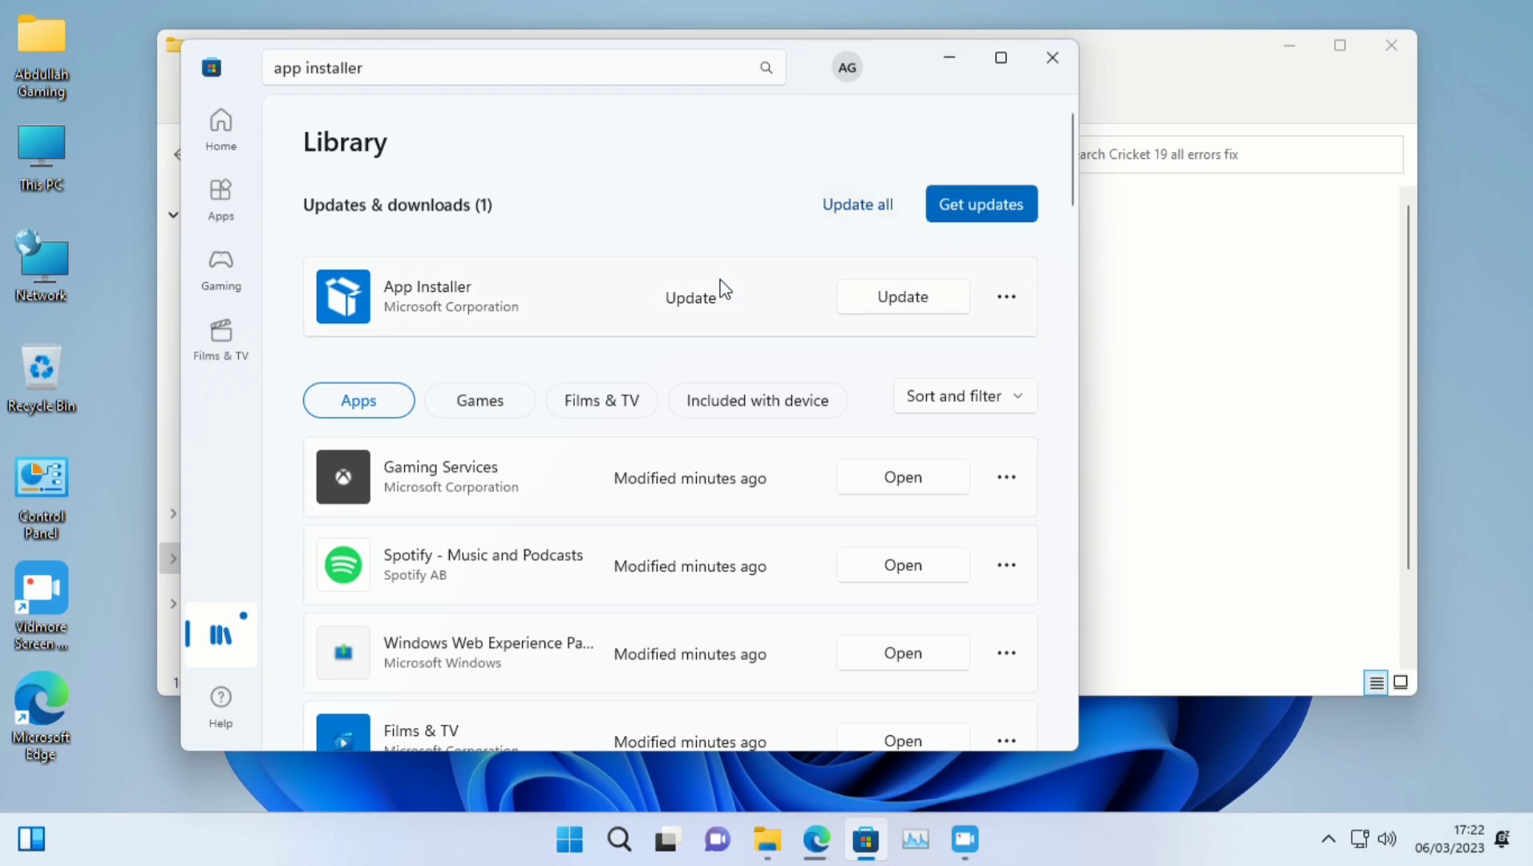
Minimize Microsoft Store, check the Gaming Services APPX package's installer from the errors-fix folder again, and close it.
click(951, 61)
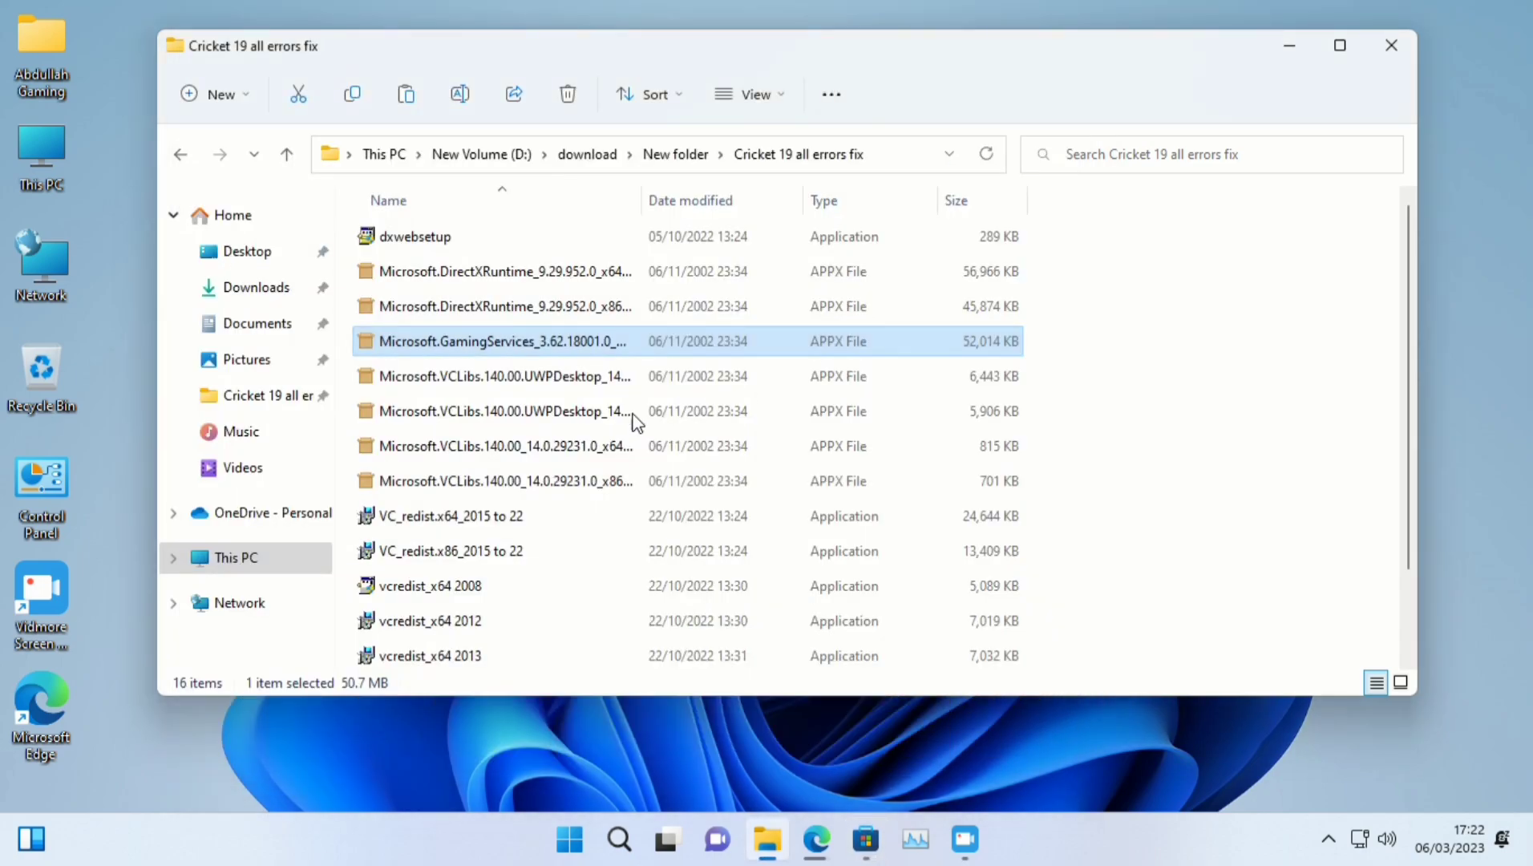
double_click(505, 341)
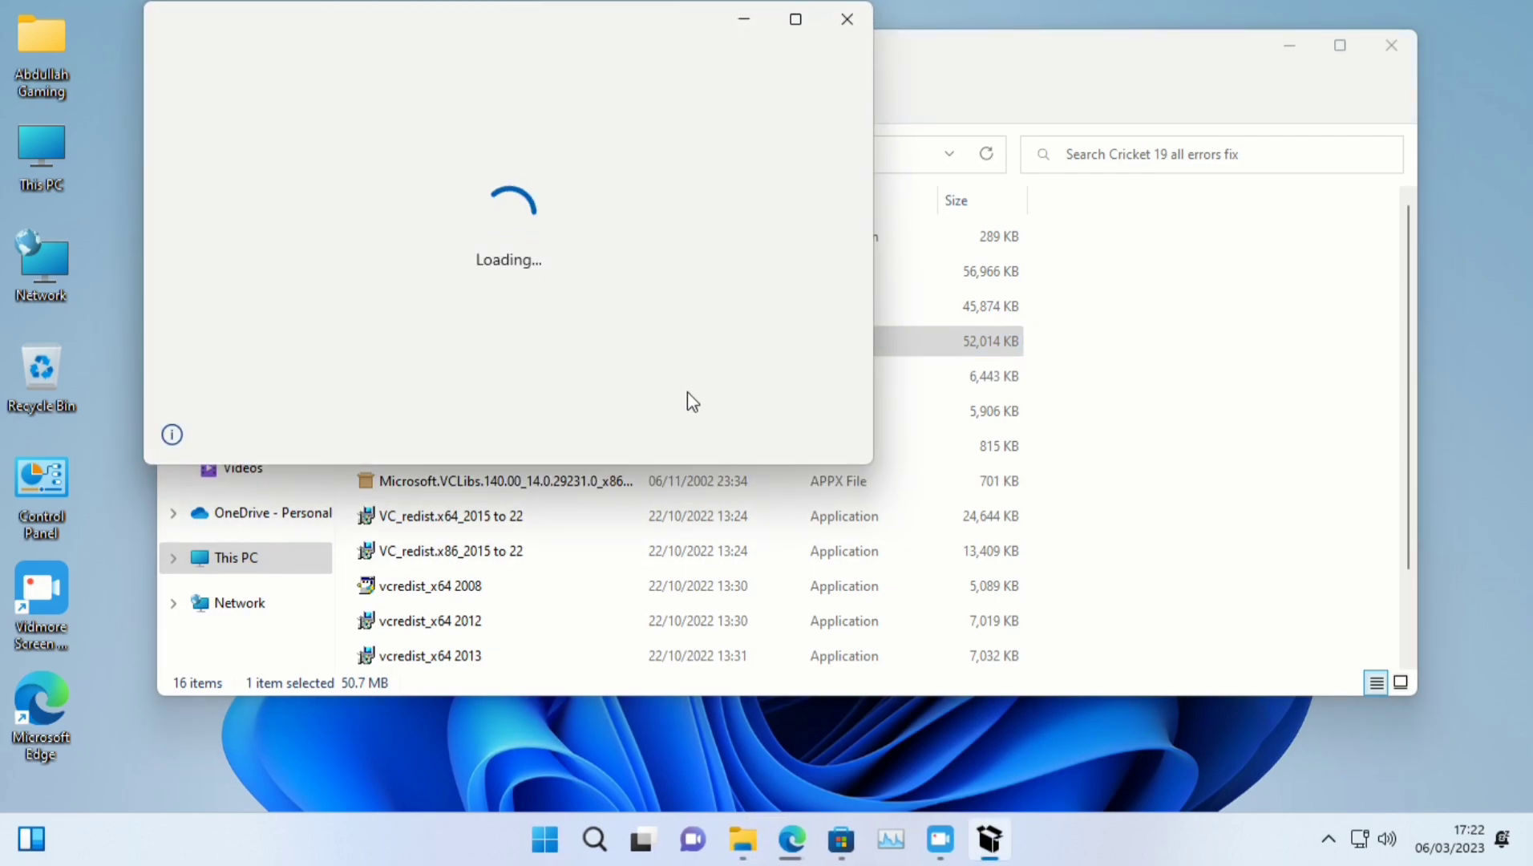
click(759, 431)
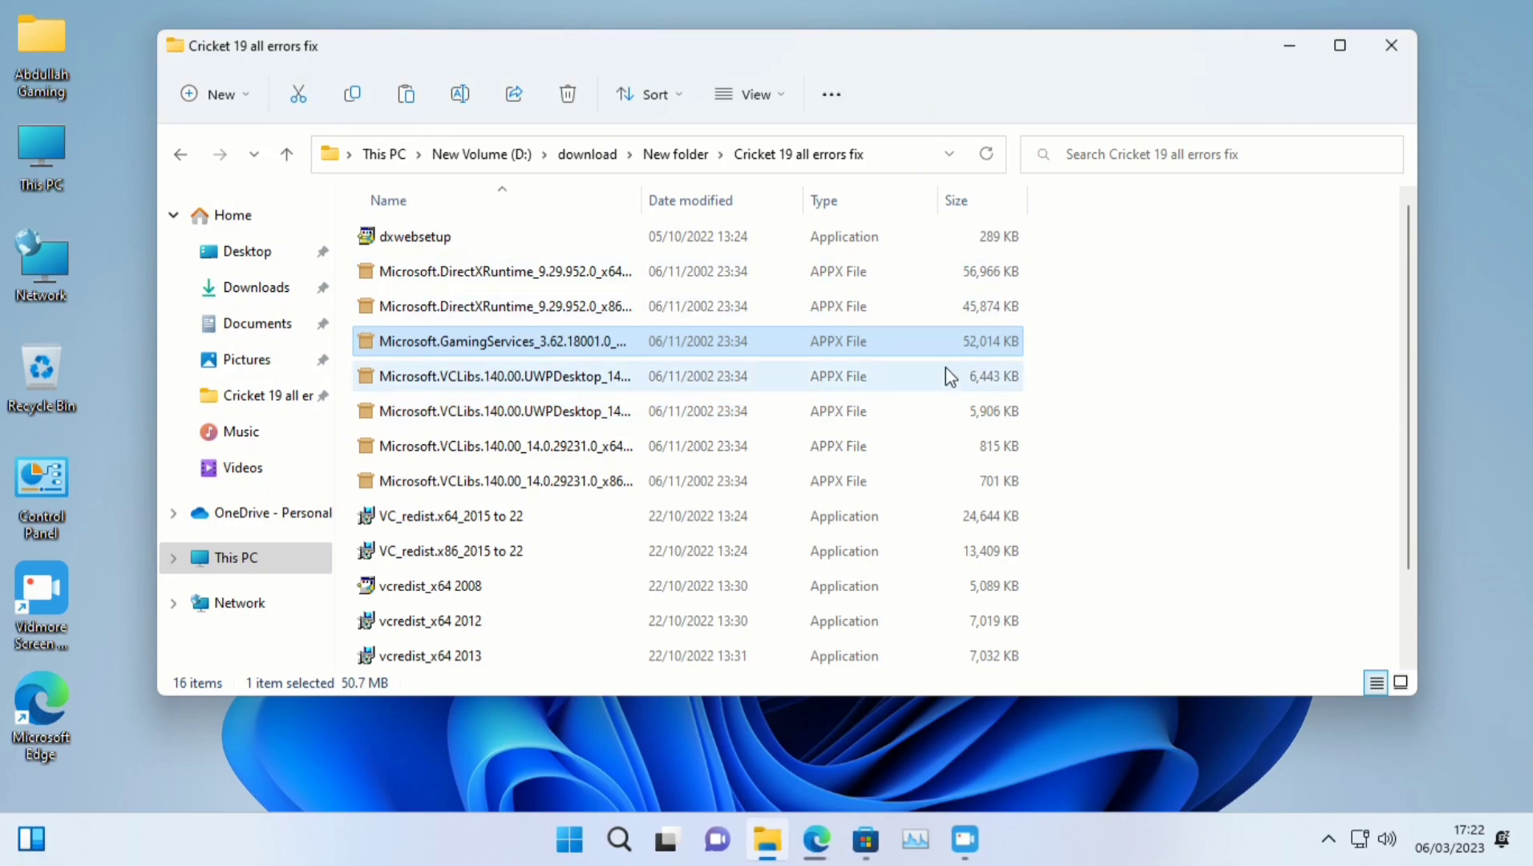
Open the Cricket 19 folder on New Volume (D:) and launch the ashes application.
click(269, 560)
double_click(799, 446)
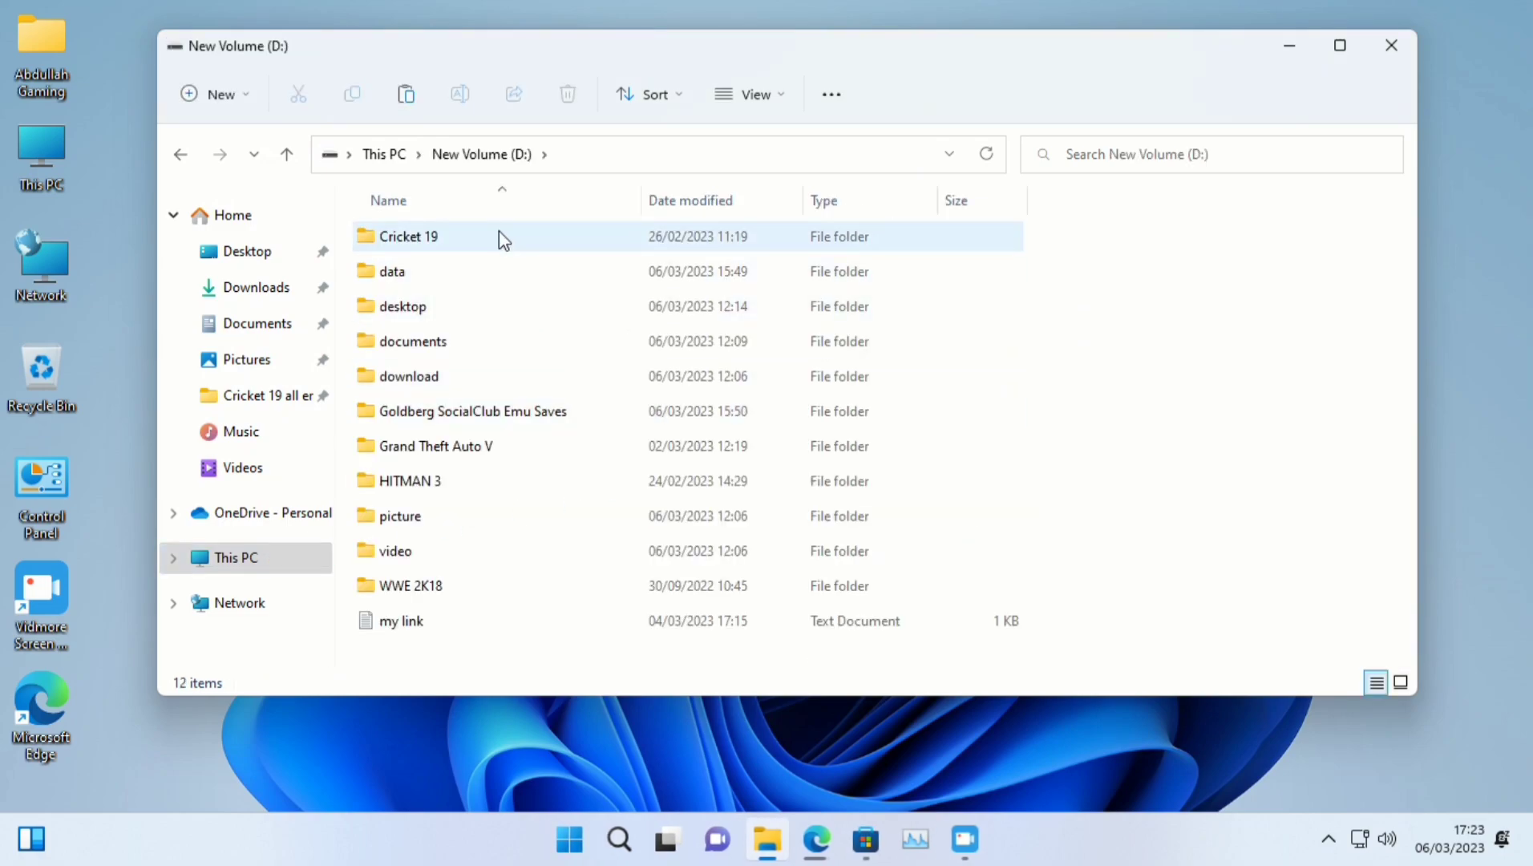
double_click(498, 231)
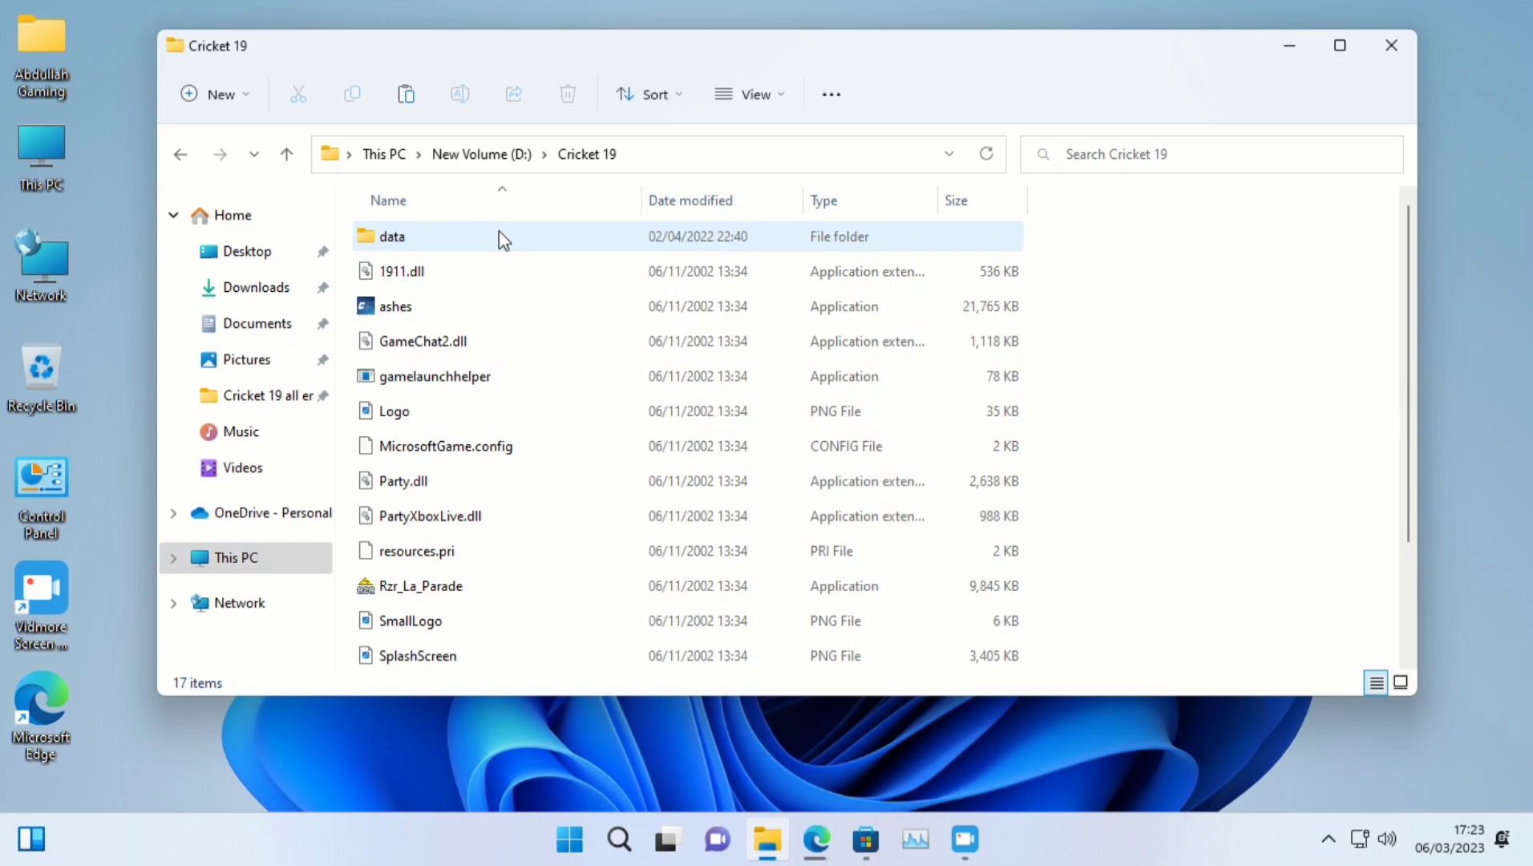
double_click(580, 308)
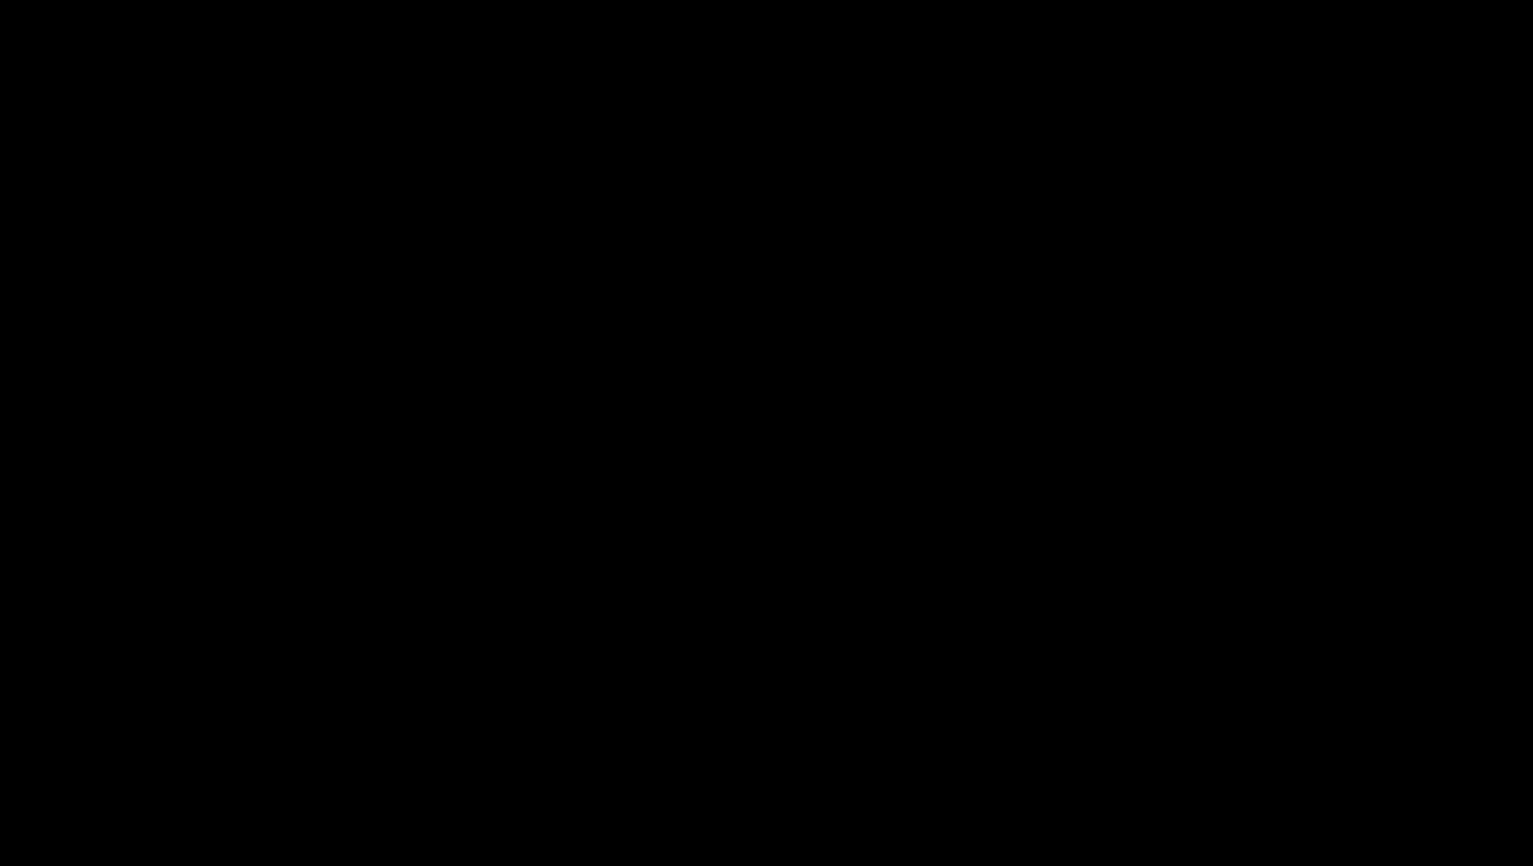